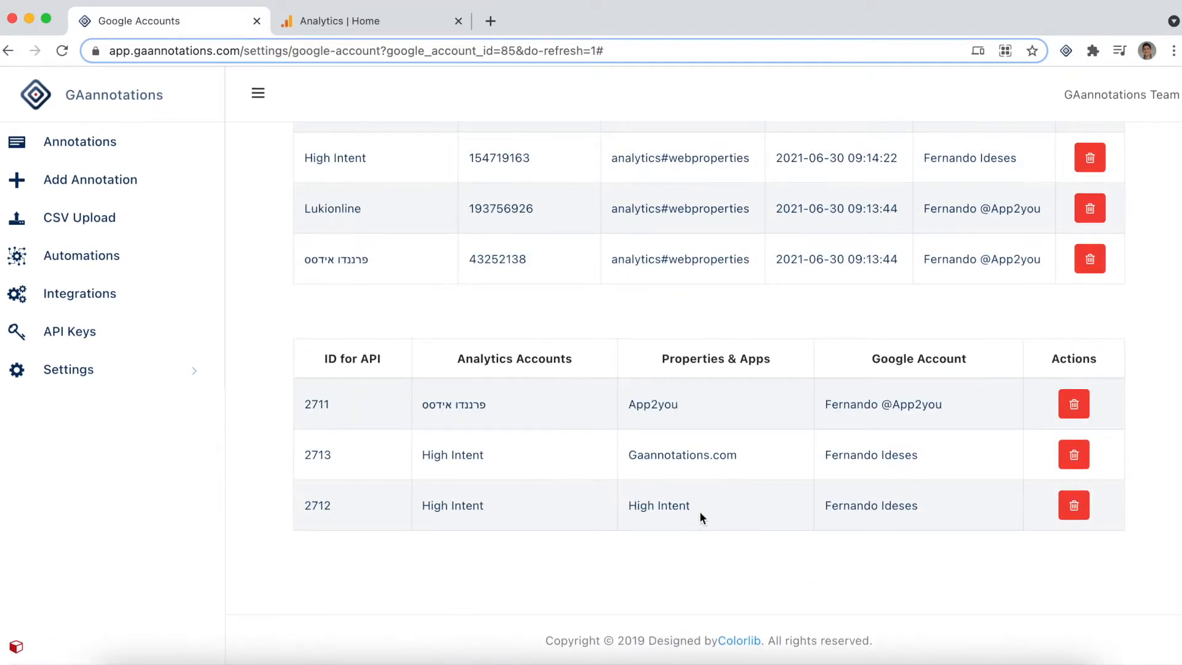
Review the connected entries in the Properties & Apps table on the Google Accounts page
{"action": "left_click_drag", "start_coordinate": [708, 502], "coordinate": [604, 506]}
{"action": "left_click_drag", "start_coordinate": [738, 454], "coordinate": [633, 447]}
{"action": "left_click_drag", "start_coordinate": [682, 402], "coordinate": [616, 404]}
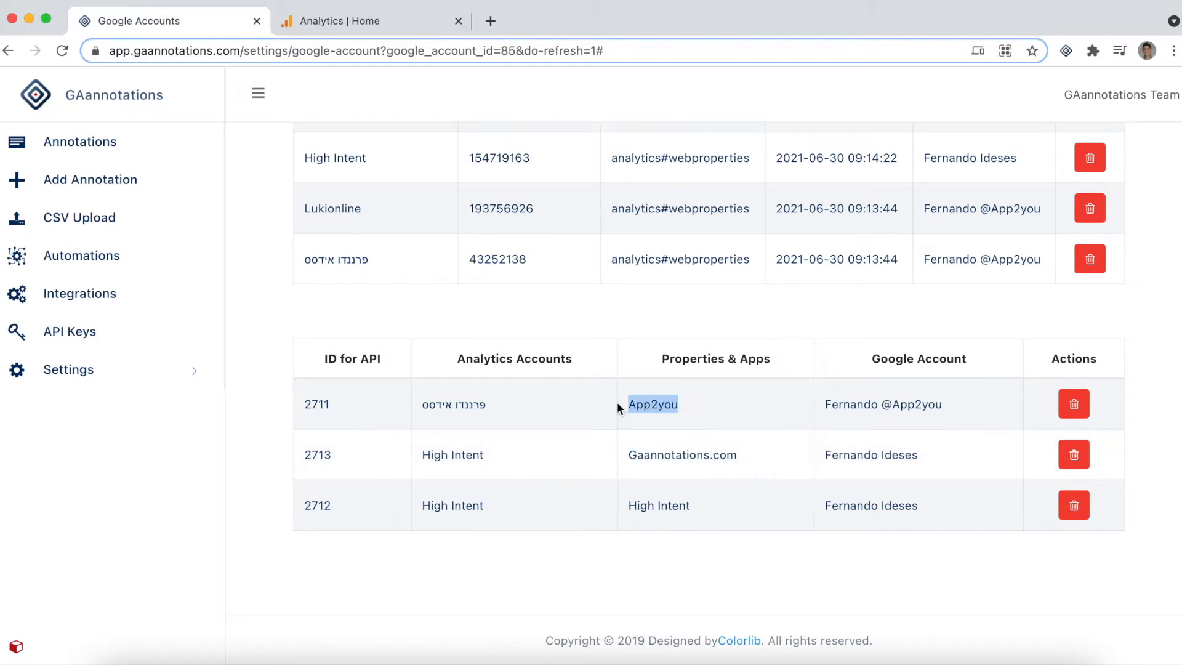
{"action": "scroll", "coordinate": [617, 401], "scroll_direction": "up", "scroll_amount": 2}
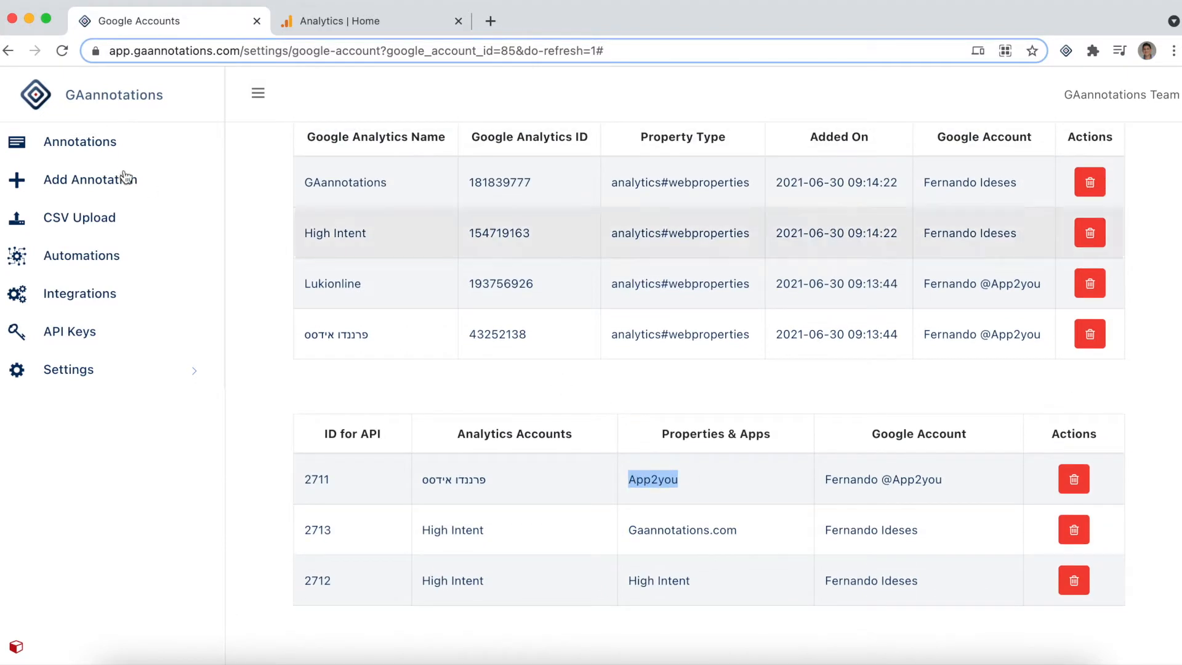
Start a new annotation with event name App2you, category Test Property and description testing
{"action": "left_click", "coordinate": [85, 182]}
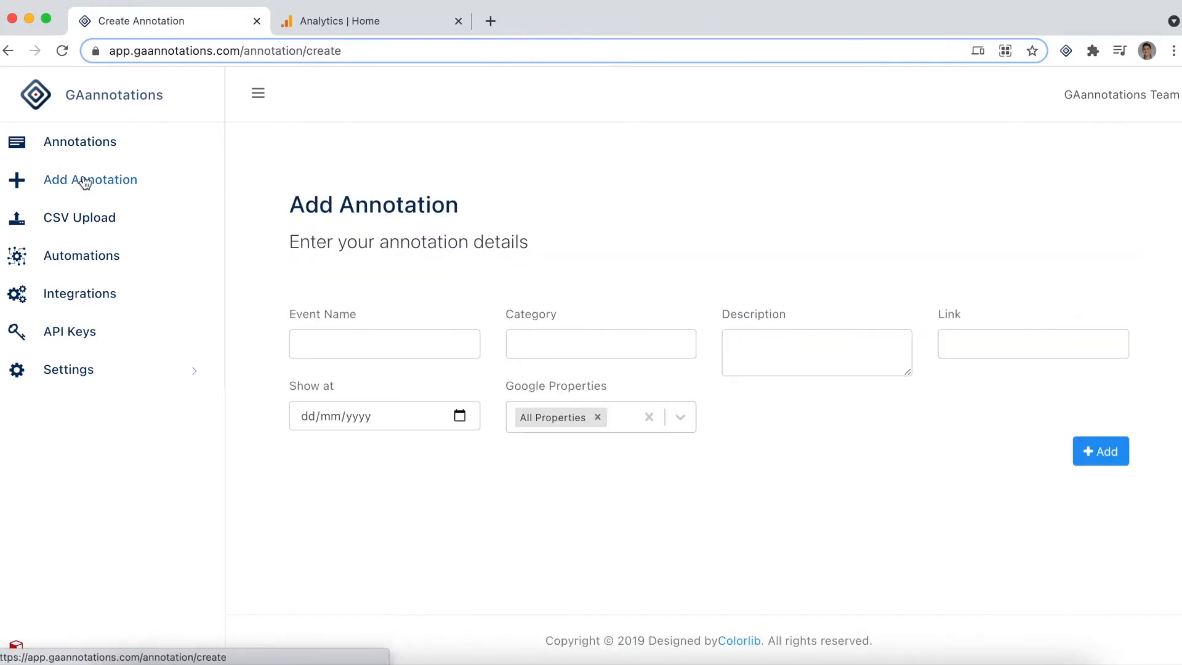
{"action": "left_click", "coordinate": [299, 347]}
{"action": "type", "text": "App2you"}
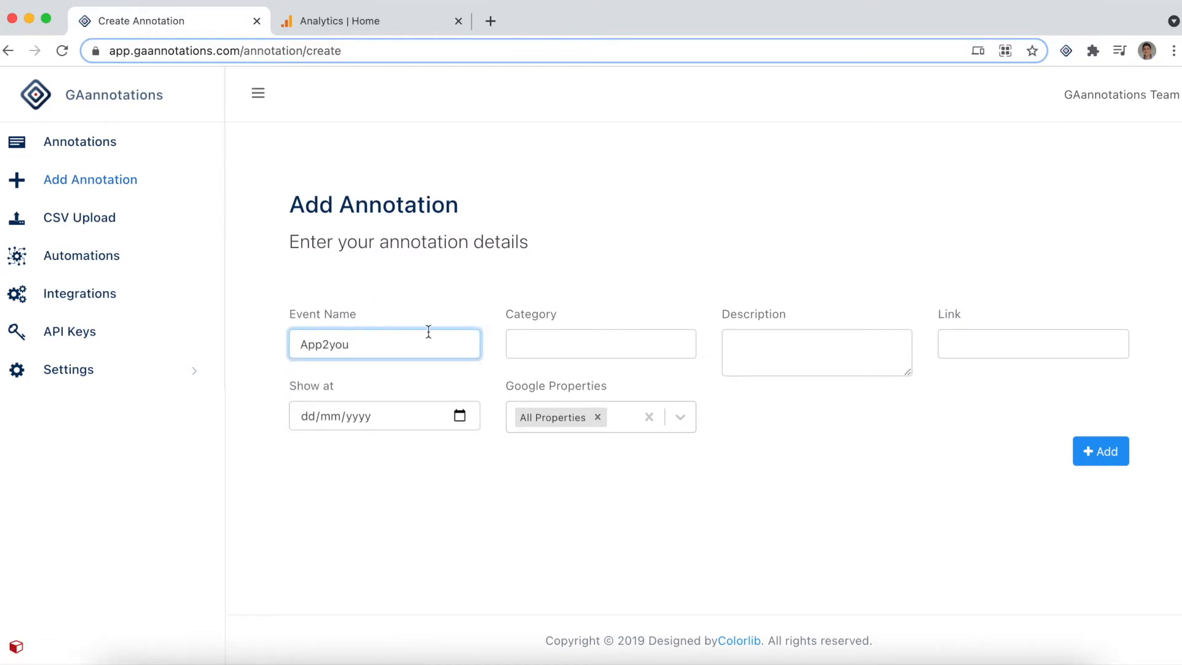
{"action": "left_click", "coordinate": [526, 344]}
{"action": "type", "text": "Test Property"}
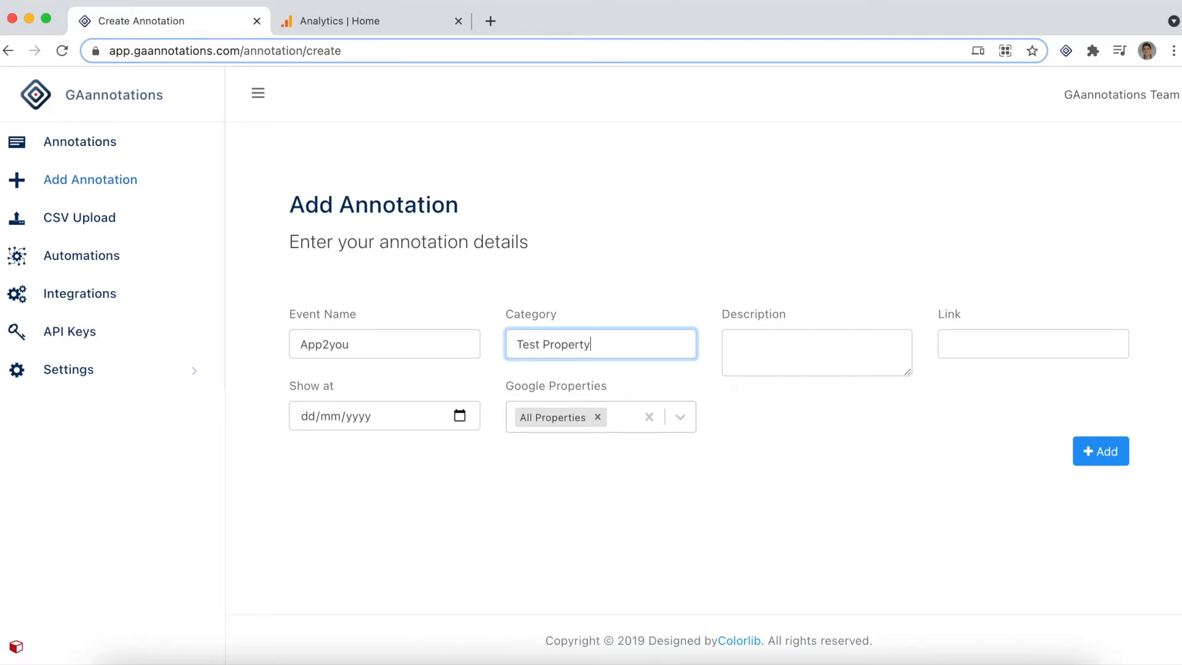
{"action": "left_click", "coordinate": [791, 351]}
{"action": "type", "text": "testing"}
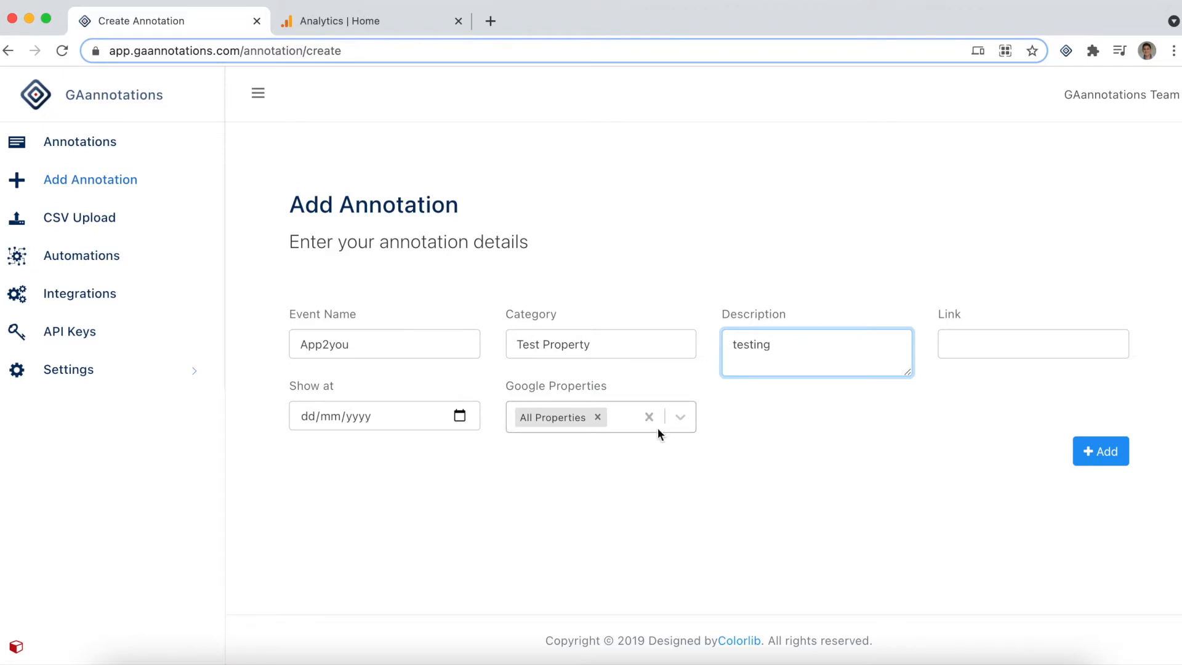
Assign the annotation to the App2you Google property, date it 27/06/2021 and add it
{"action": "left_click", "coordinate": [625, 419]}
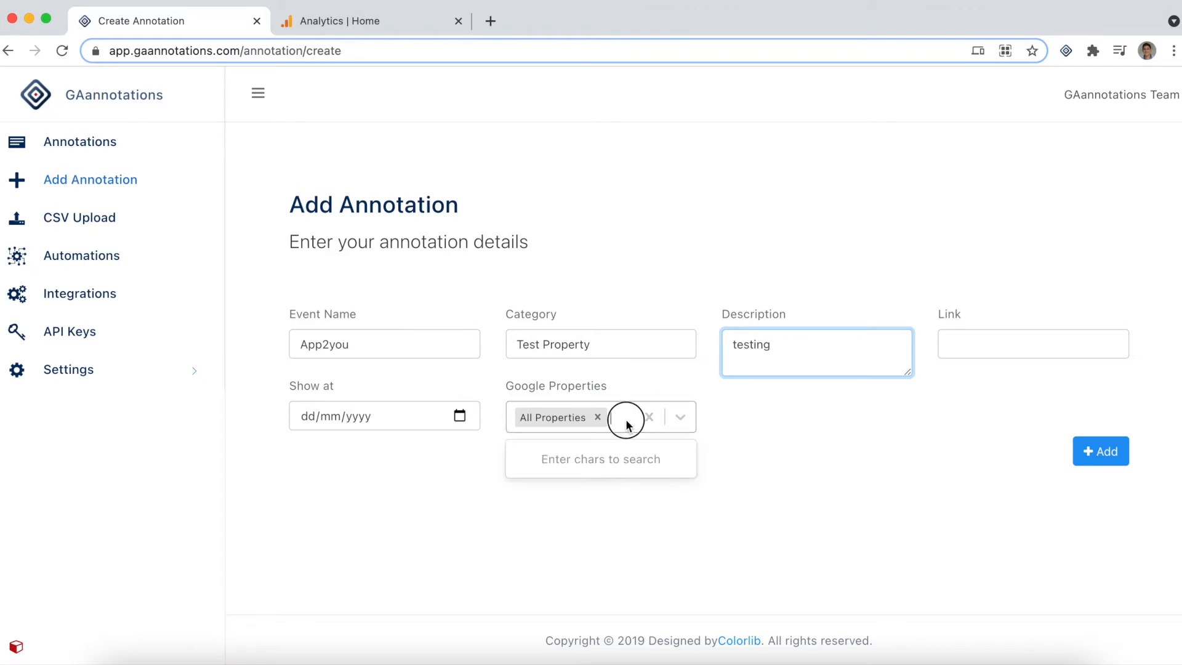
{"action": "type", "text": "App"}
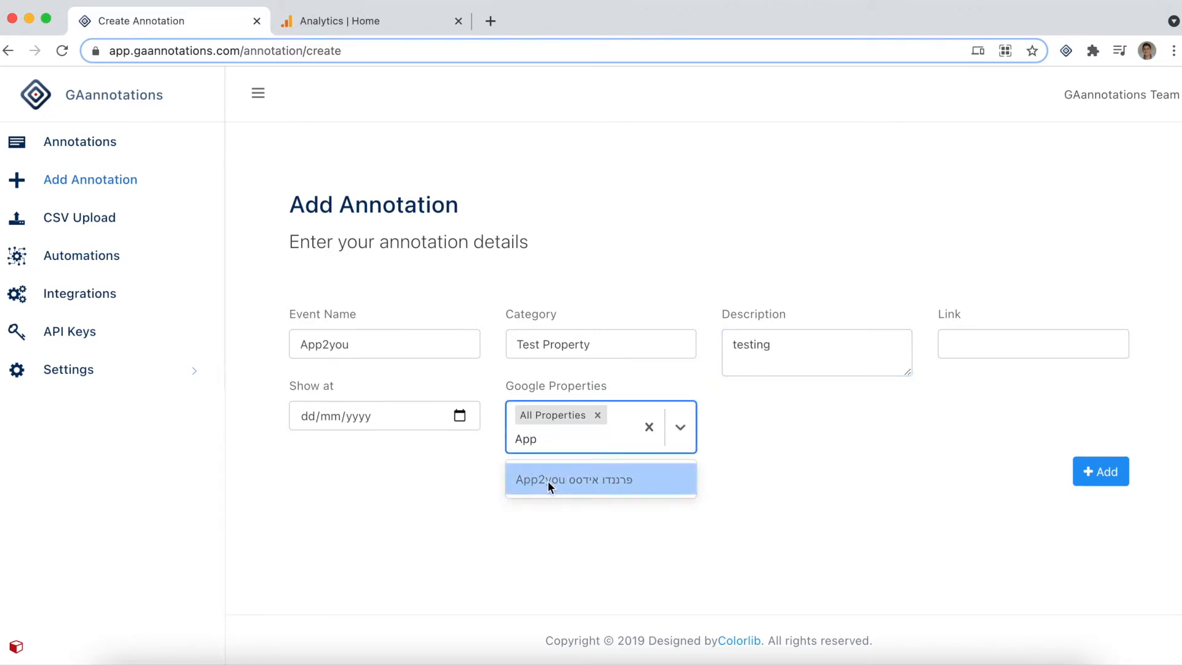
{"action": "left_click", "coordinate": [548, 480]}
{"action": "left_click", "coordinate": [459, 418]}
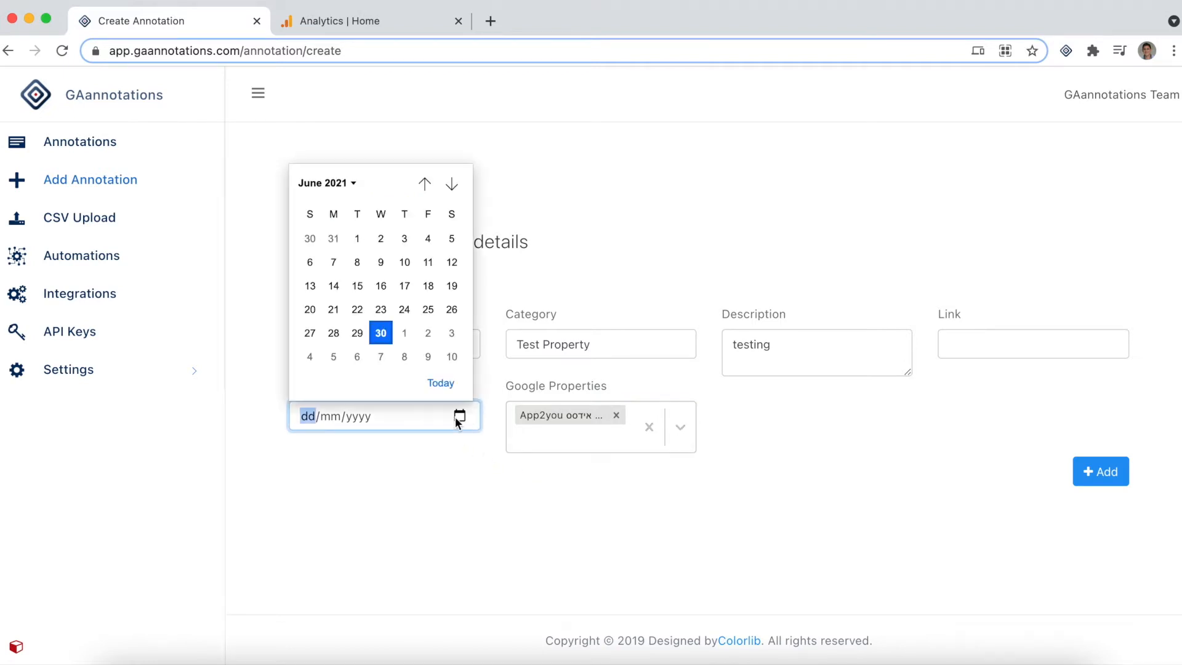
{"action": "left_click", "coordinate": [309, 334]}
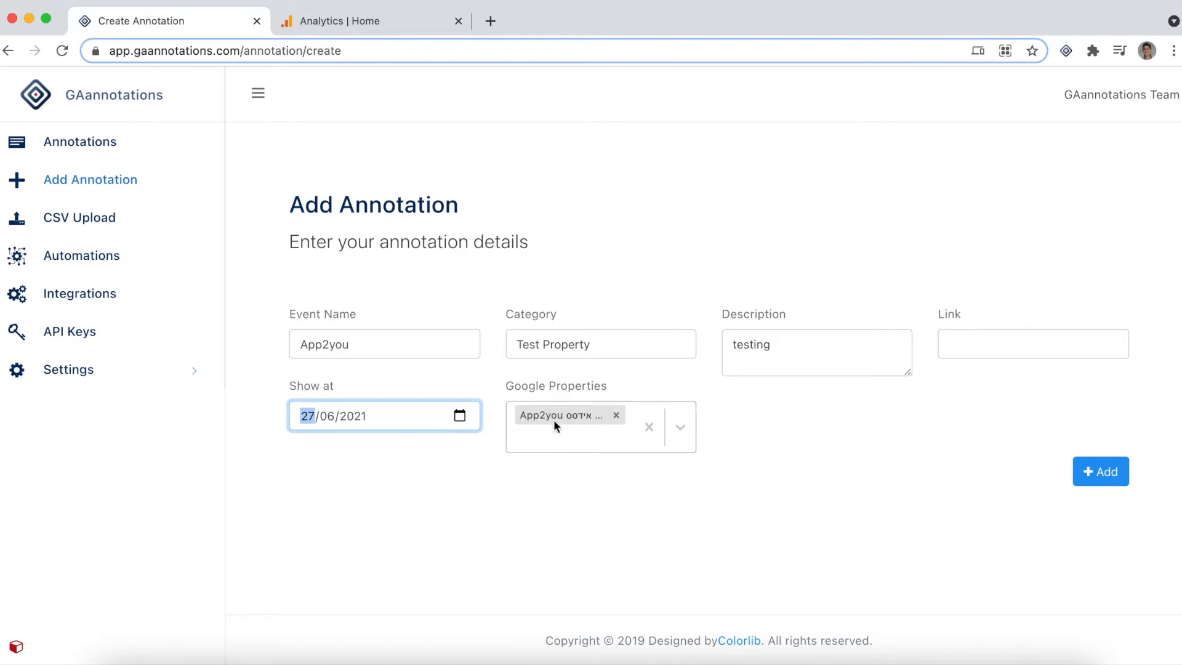
{"action": "left_click", "coordinate": [1099, 480]}
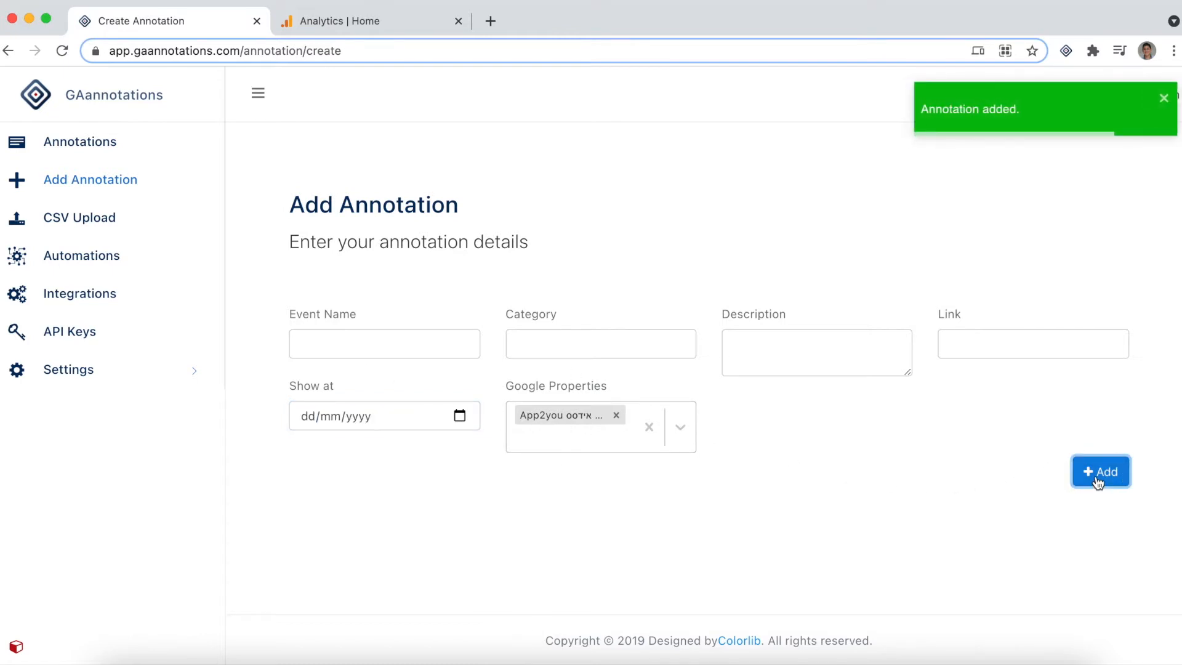
Fill in a second annotation with event name Highintent, category property test and description testing
{"action": "left_click", "coordinate": [339, 340]}
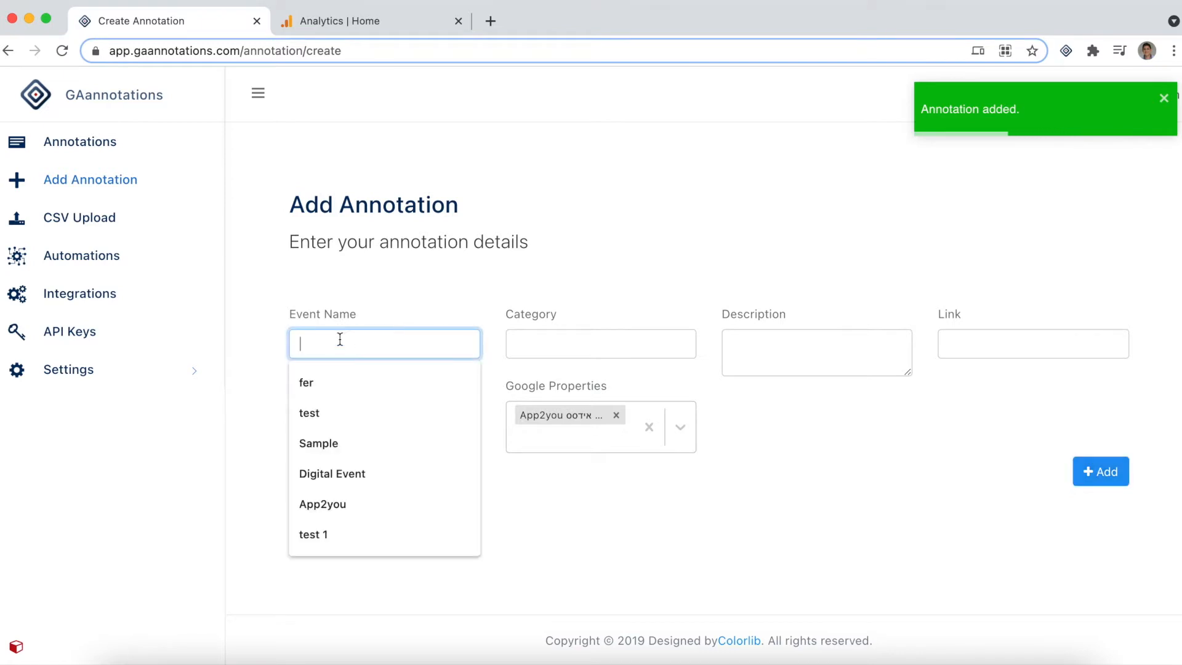
{"action": "type", "text": "Highintent"}
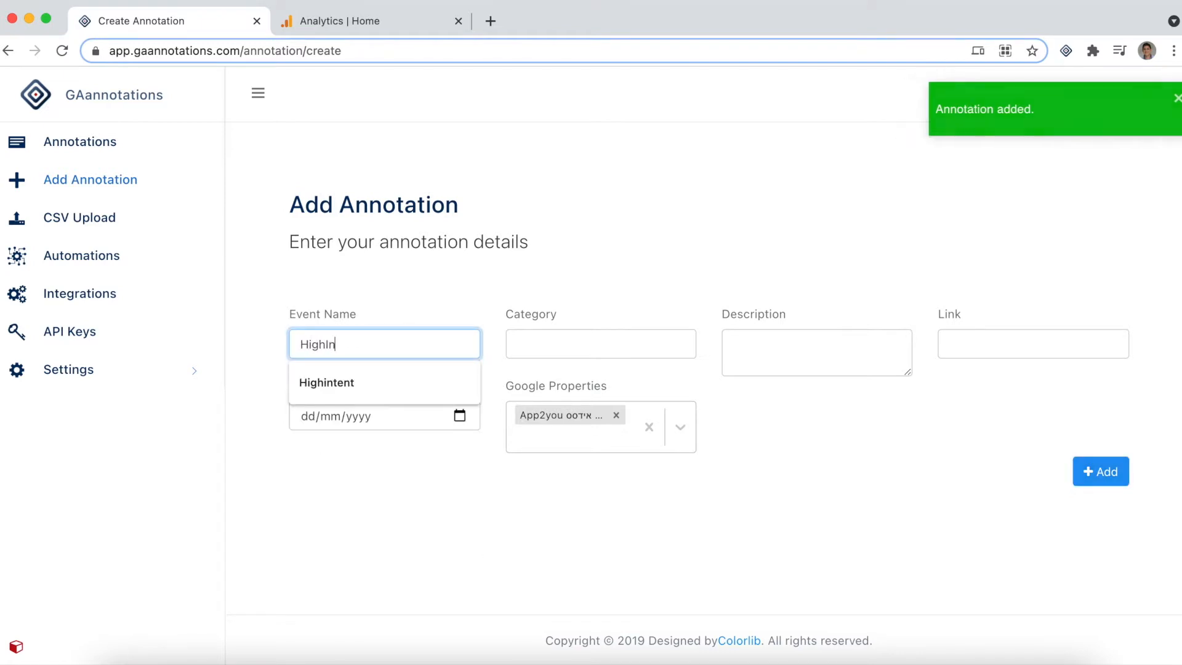
{"action": "left_click", "coordinate": [554, 347]}
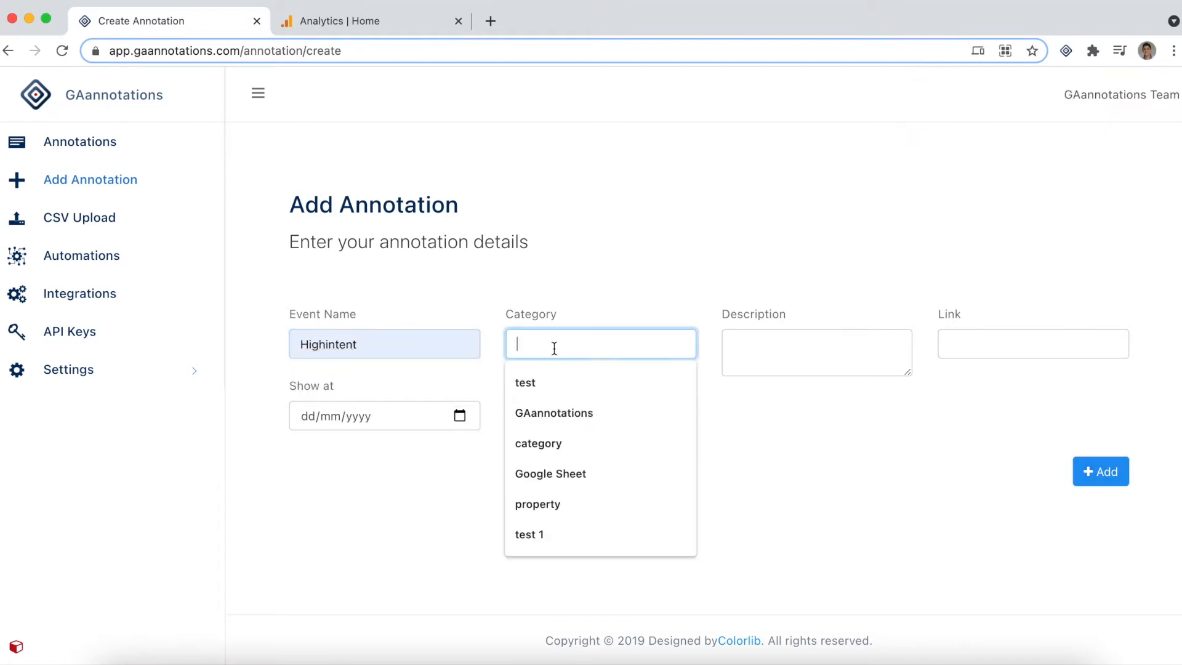
{"action": "type", "text": "P"}
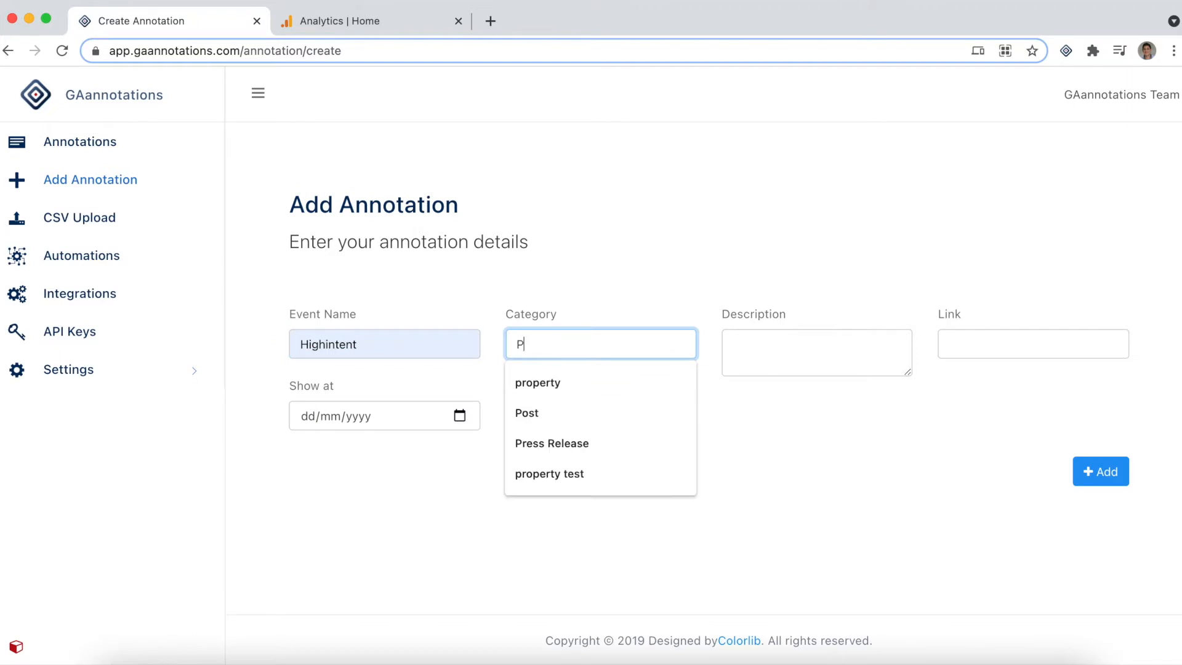
{"action": "type", "text": "roperty"}
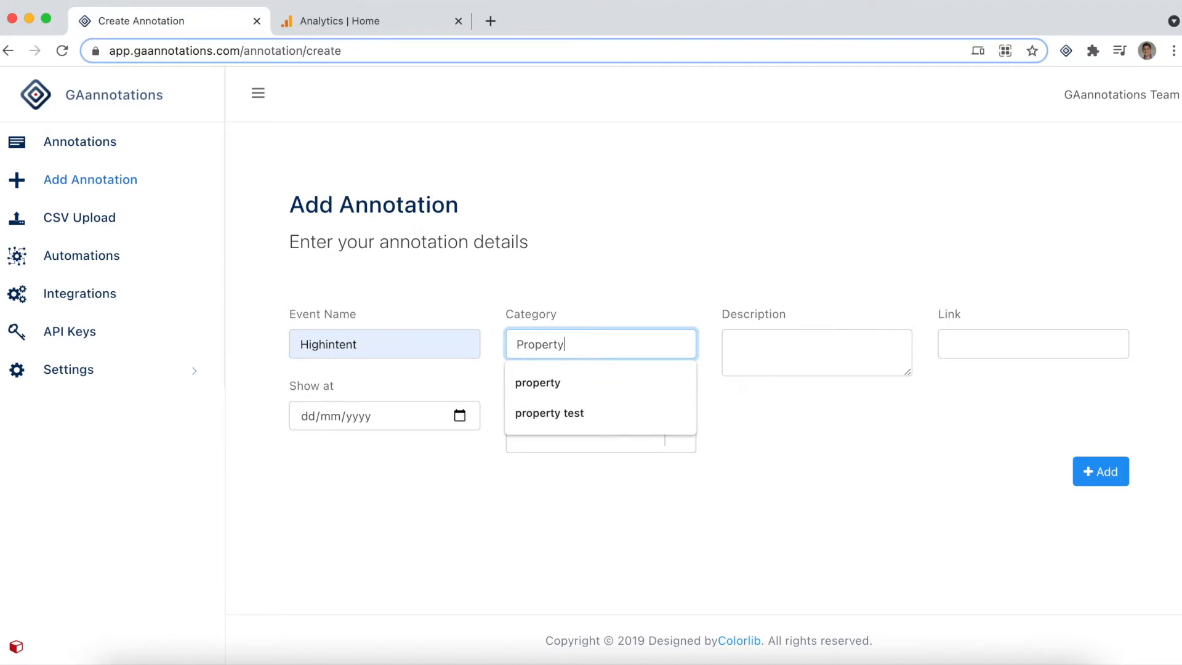
{"action": "type", "text": " test"}
{"action": "left_click", "coordinate": [577, 383]}
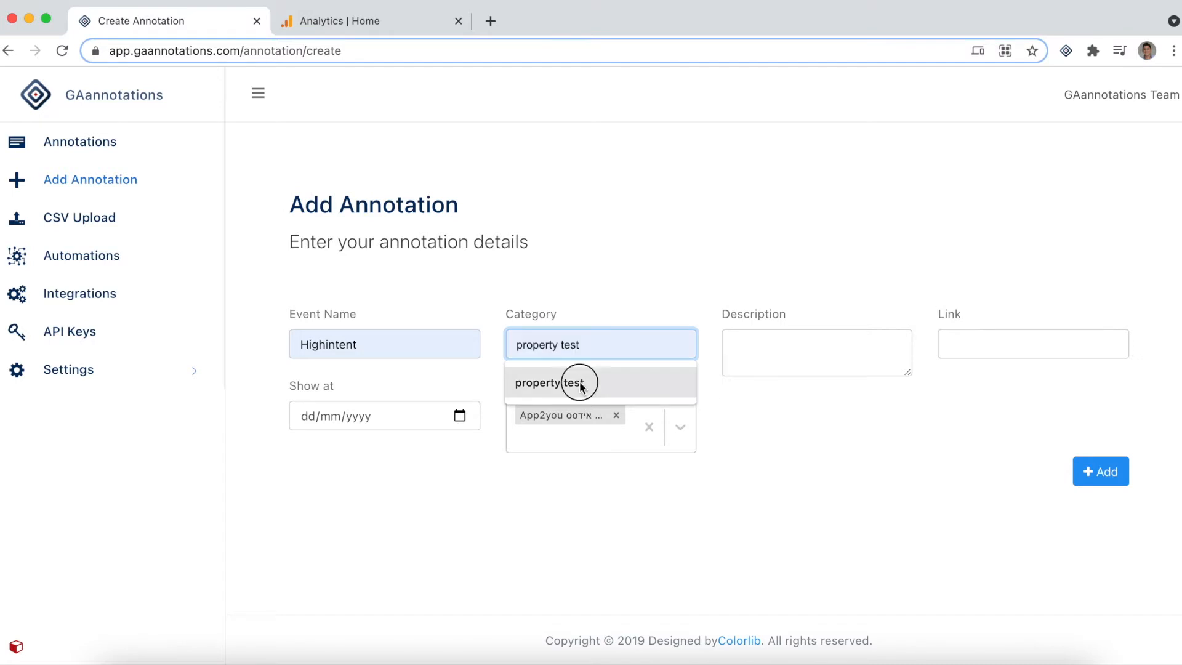
{"action": "left_click", "coordinate": [796, 358]}
{"action": "type", "text": "tes"}
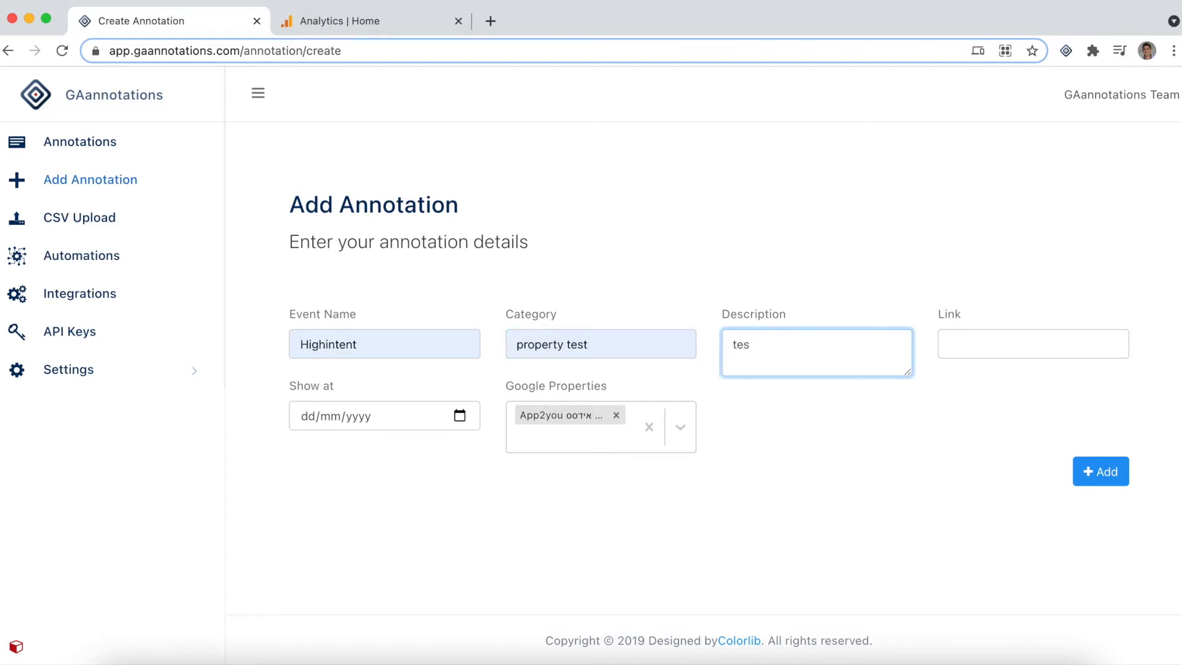
{"action": "type", "text": "ting"}
Date the second annotation 28/06/2021, replace its Google property with High Intent and add it
{"action": "left_click", "coordinate": [459, 416]}
{"action": "left_click", "coordinate": [325, 333]}
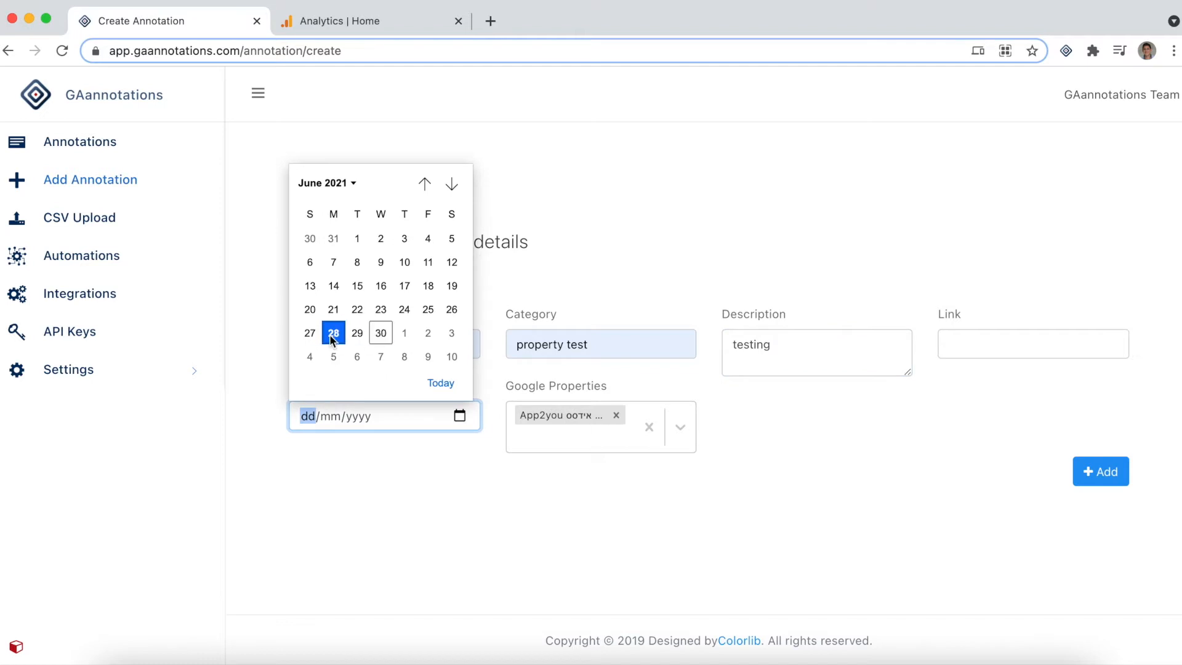
{"action": "left_click", "coordinate": [617, 415]}
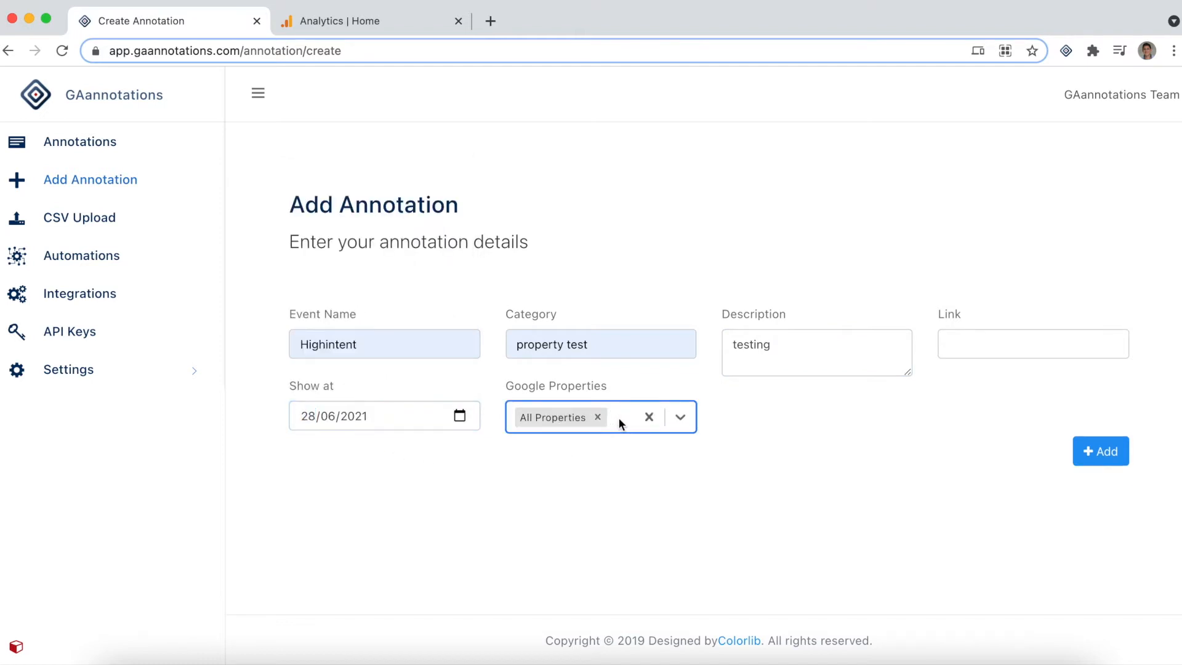
{"action": "type", "text": "hi"}
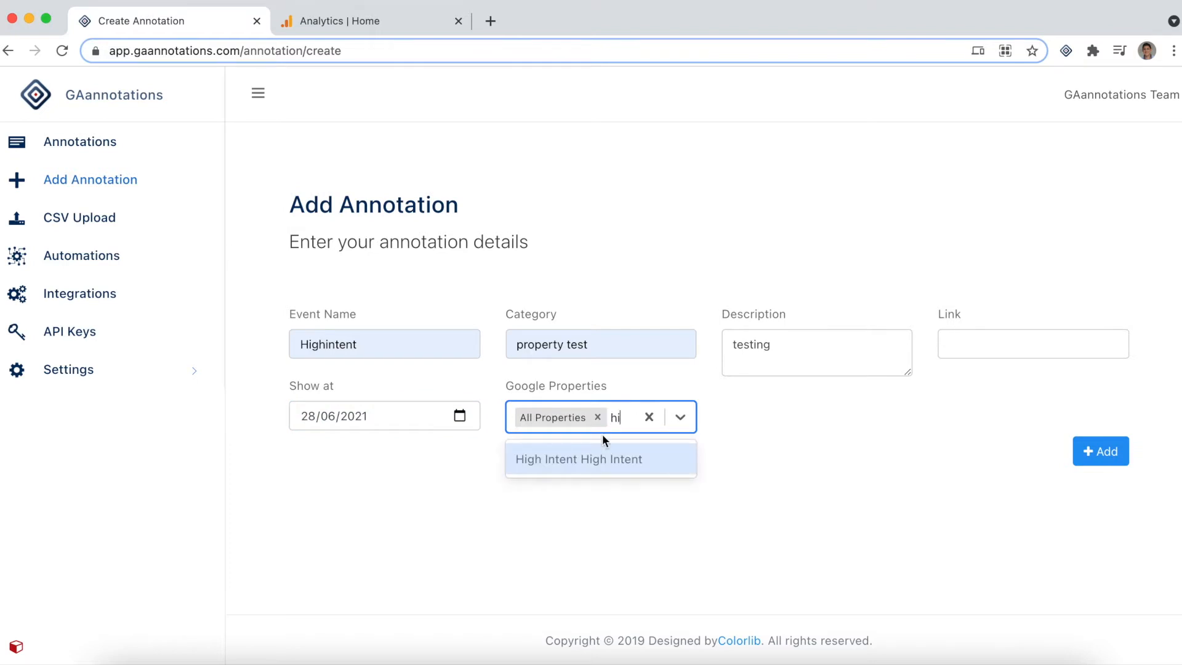
{"action": "left_click", "coordinate": [597, 459]}
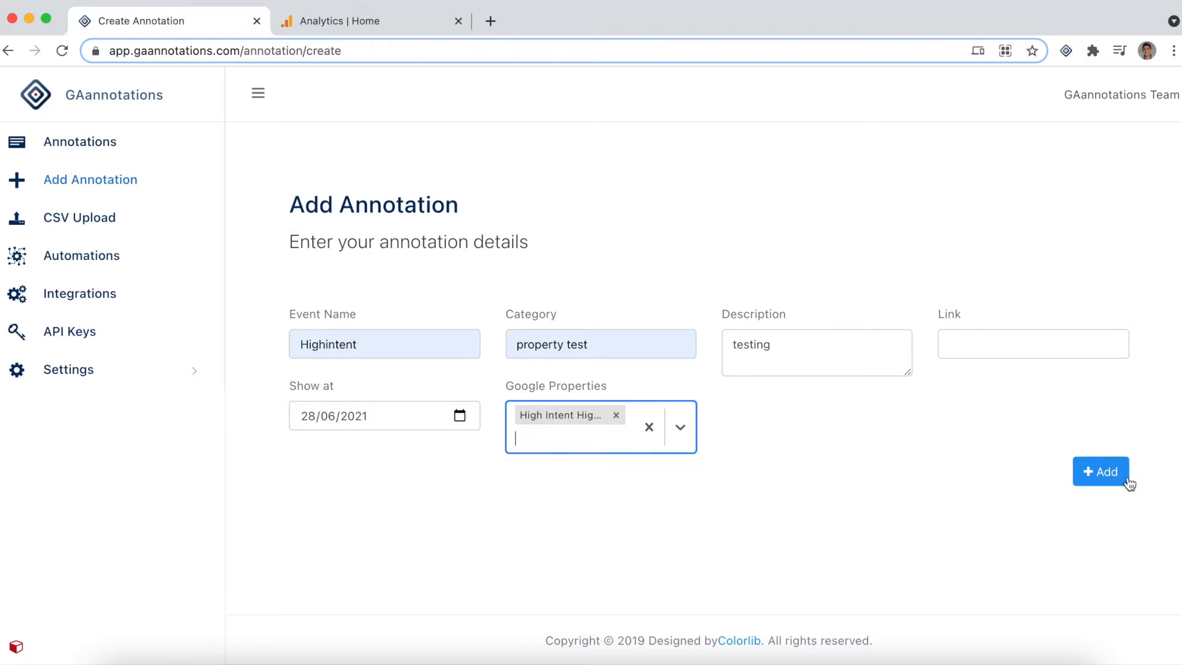
{"action": "left_click", "coordinate": [1108, 480]}
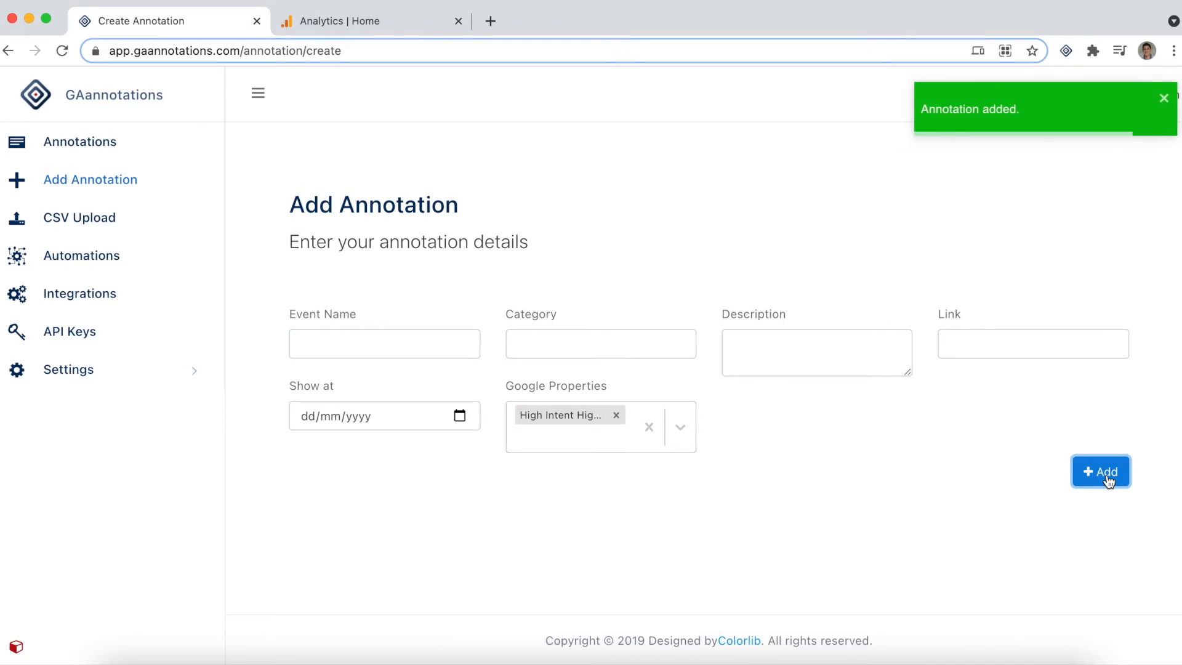
Open the annotations list and compare the event name and assigned property of each annotation
{"action": "left_click", "coordinate": [98, 150]}
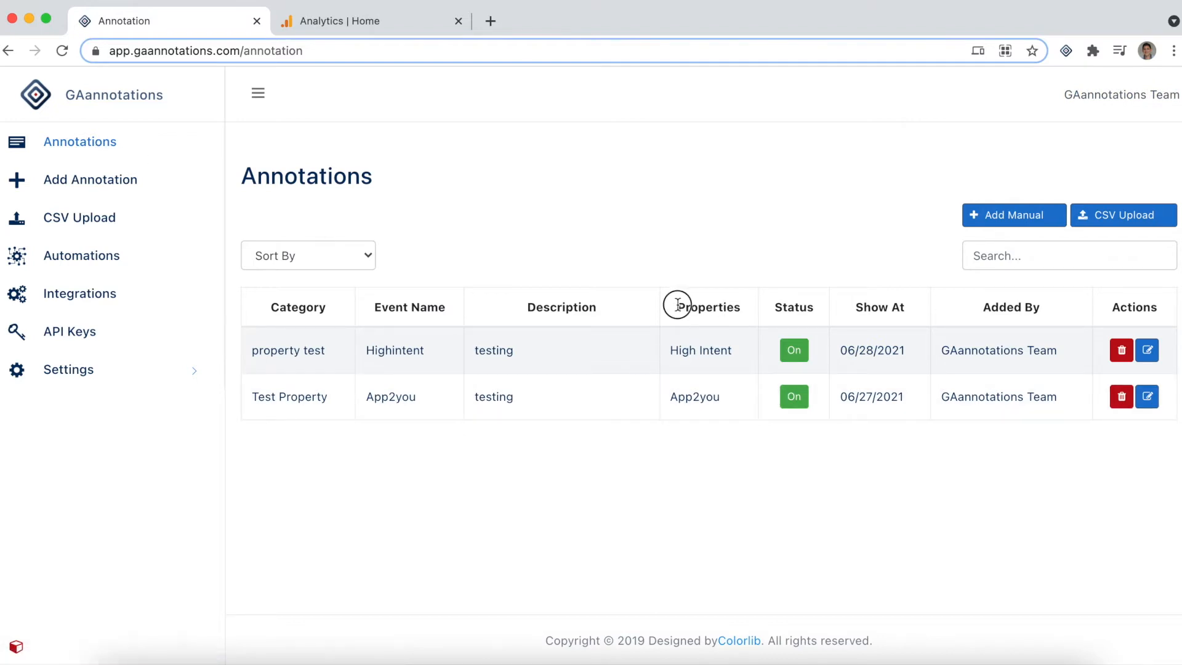
{"action": "left_click_drag", "start_coordinate": [676, 308], "coordinate": [751, 312]}
{"action": "left_click_drag", "start_coordinate": [672, 357], "coordinate": [736, 357]}
{"action": "left_click", "coordinate": [370, 355]}
{"action": "double_click", "coordinate": [370, 356]}
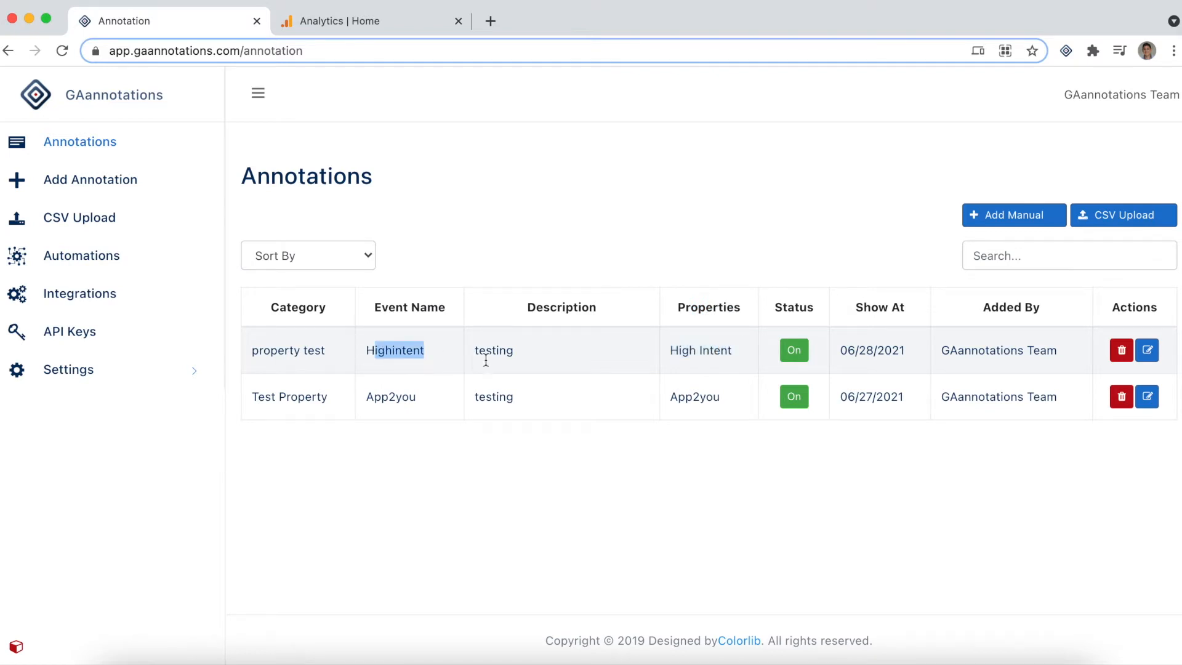
{"action": "left_click_drag", "start_coordinate": [662, 404], "coordinate": [719, 409]}
{"action": "left_click_drag", "start_coordinate": [365, 400], "coordinate": [443, 401]}
{"action": "left_click", "coordinate": [430, 490]}
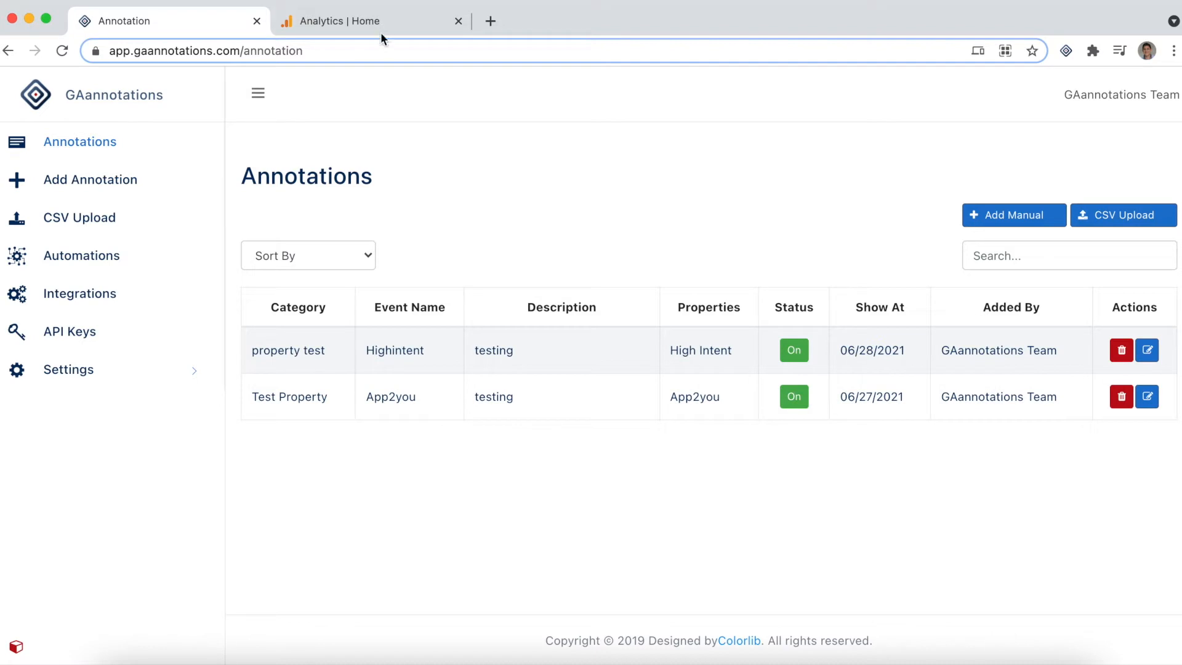
Switch to Google Analytics, view the GAannotations extension's annotation list, and inspect the 28 June annotation on the users chart
{"action": "left_click", "coordinate": [389, 18]}
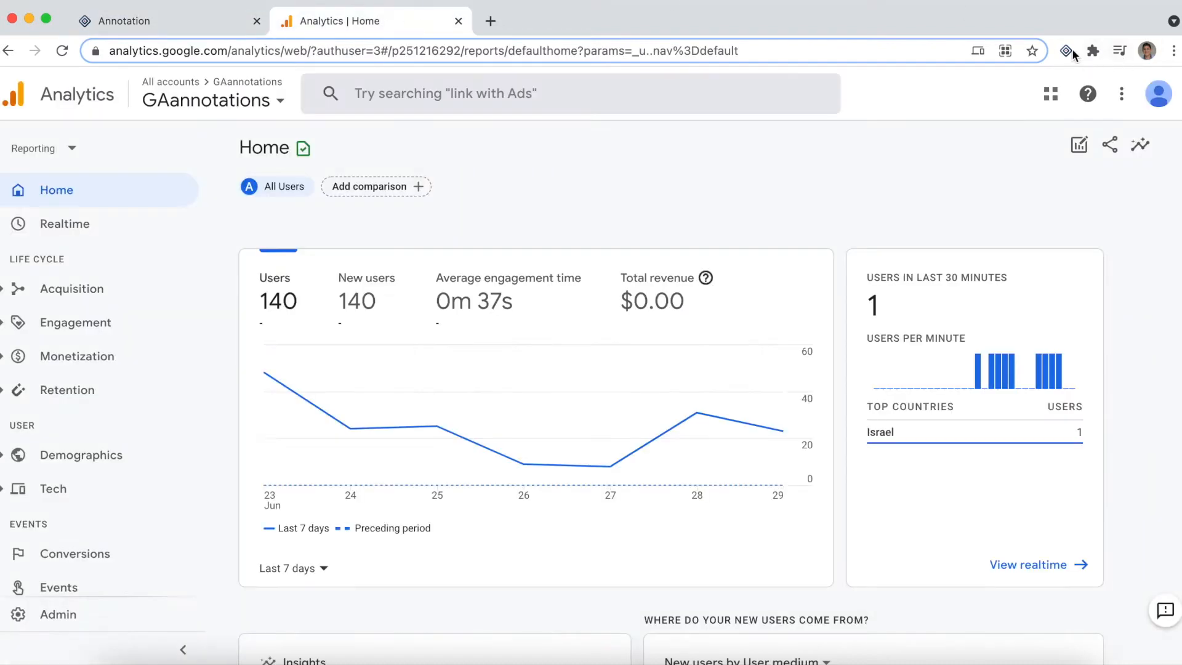
{"action": "left_click", "coordinate": [1067, 51]}
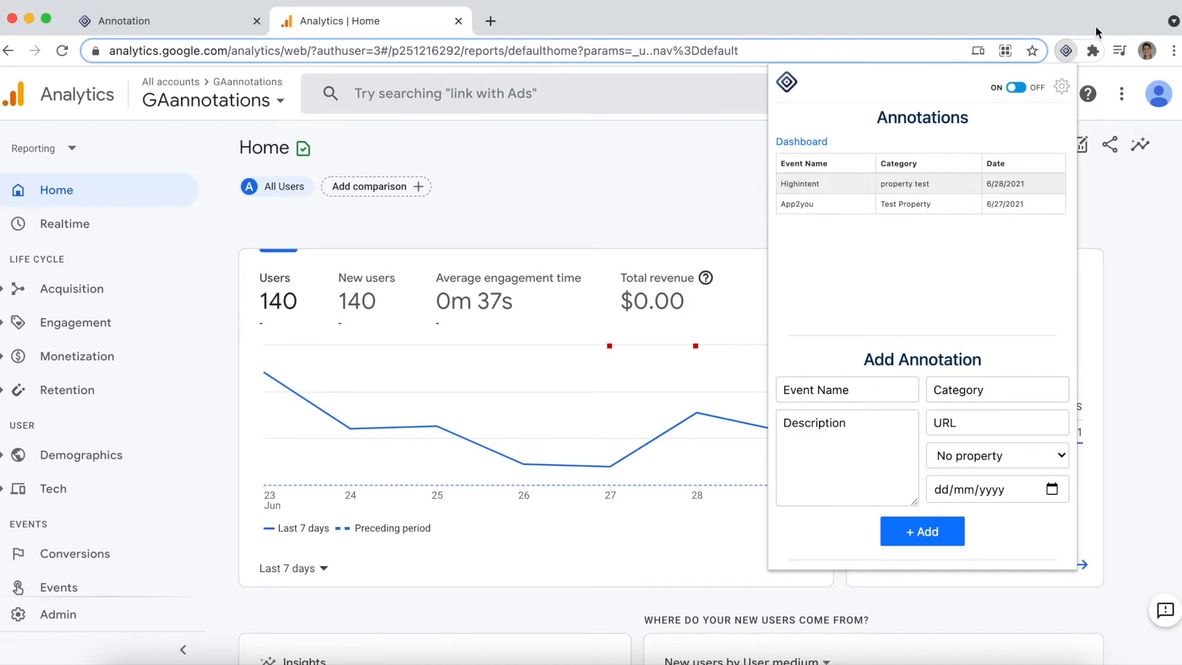
{"action": "left_click", "coordinate": [1065, 51]}
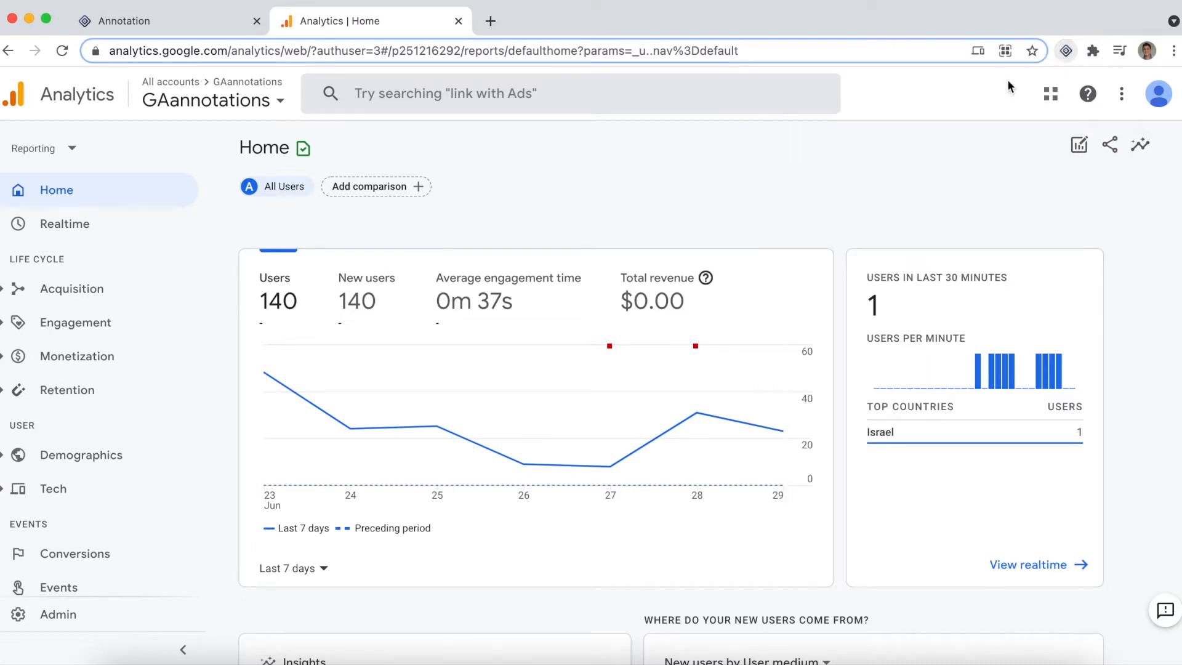
{"action": "left_click", "coordinate": [696, 346]}
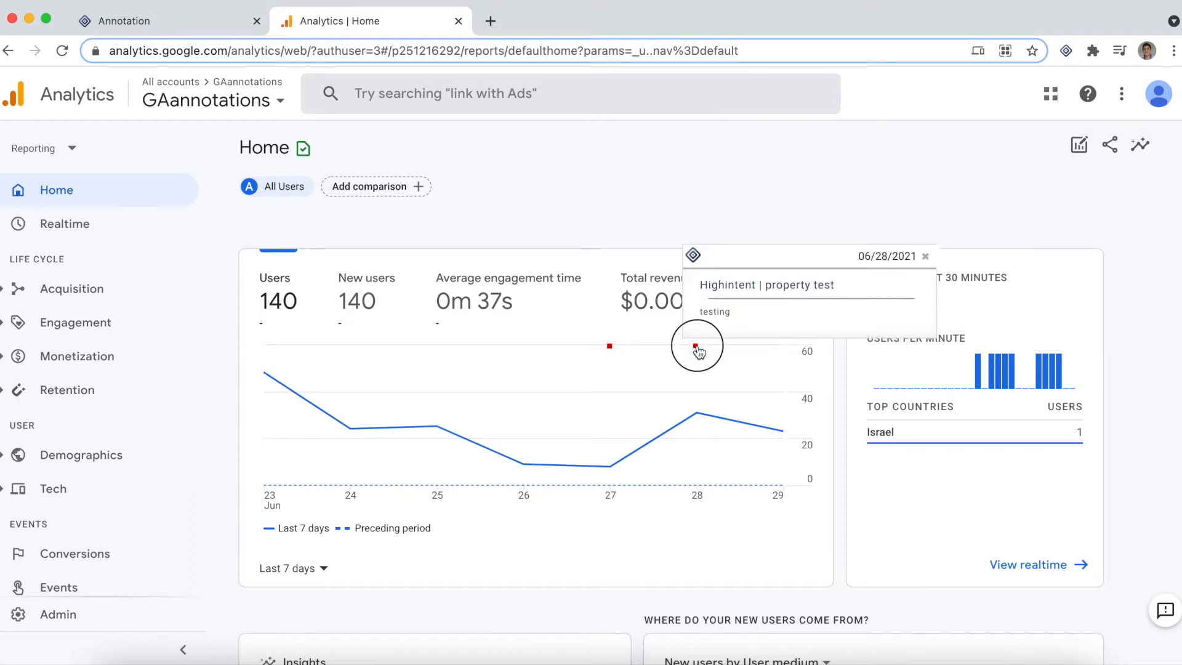
{"action": "left_click", "coordinate": [926, 256]}
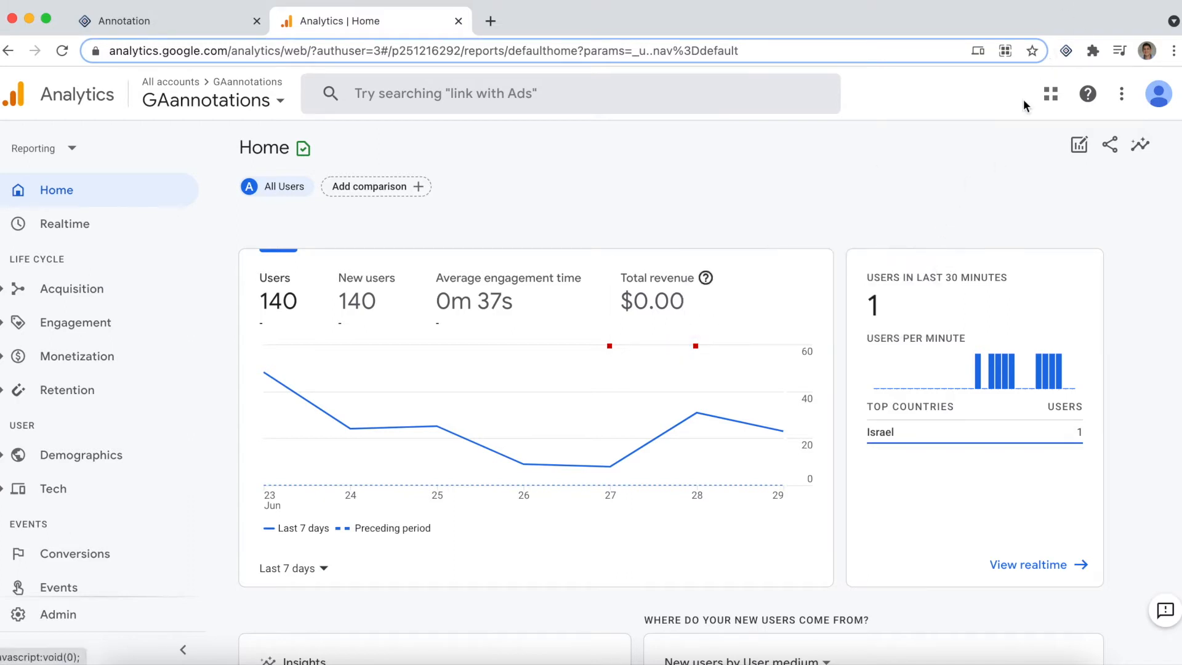
Examine the extension's Filter by Properties display setting and reopen the 28 June annotation on the users chart
{"action": "left_click", "coordinate": [1069, 53]}
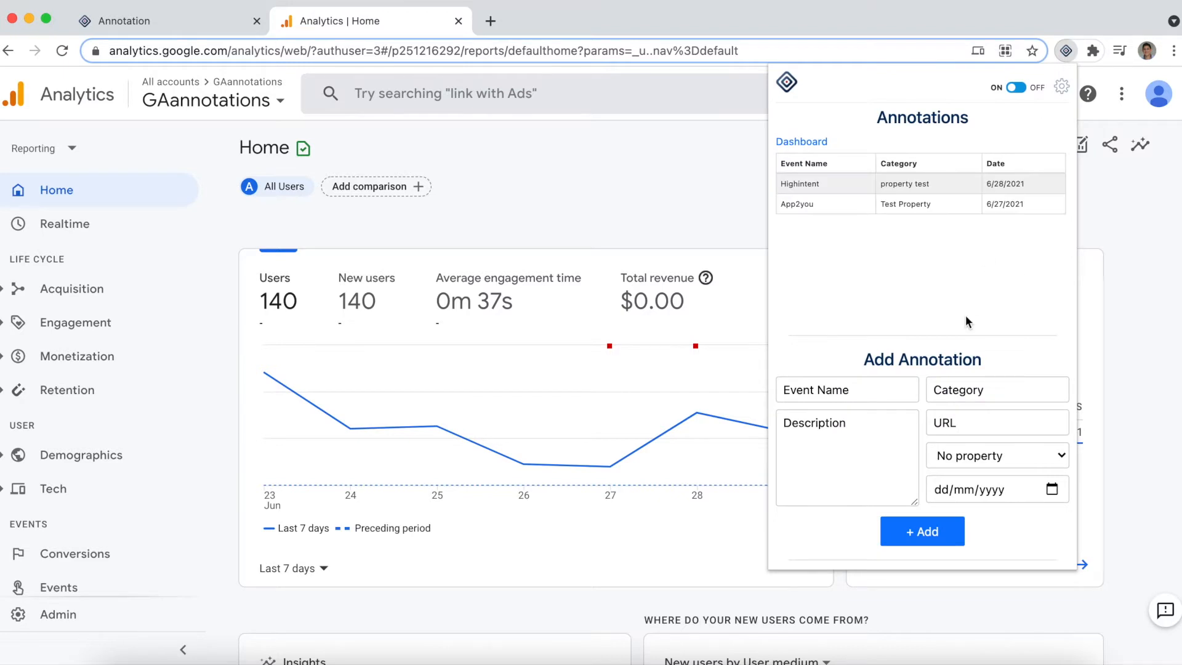
{"action": "scroll", "coordinate": [965, 315], "scroll_direction": "down", "scroll_amount": 3}
{"action": "scroll", "coordinate": [966, 315], "scroll_direction": "down", "scroll_amount": 3}
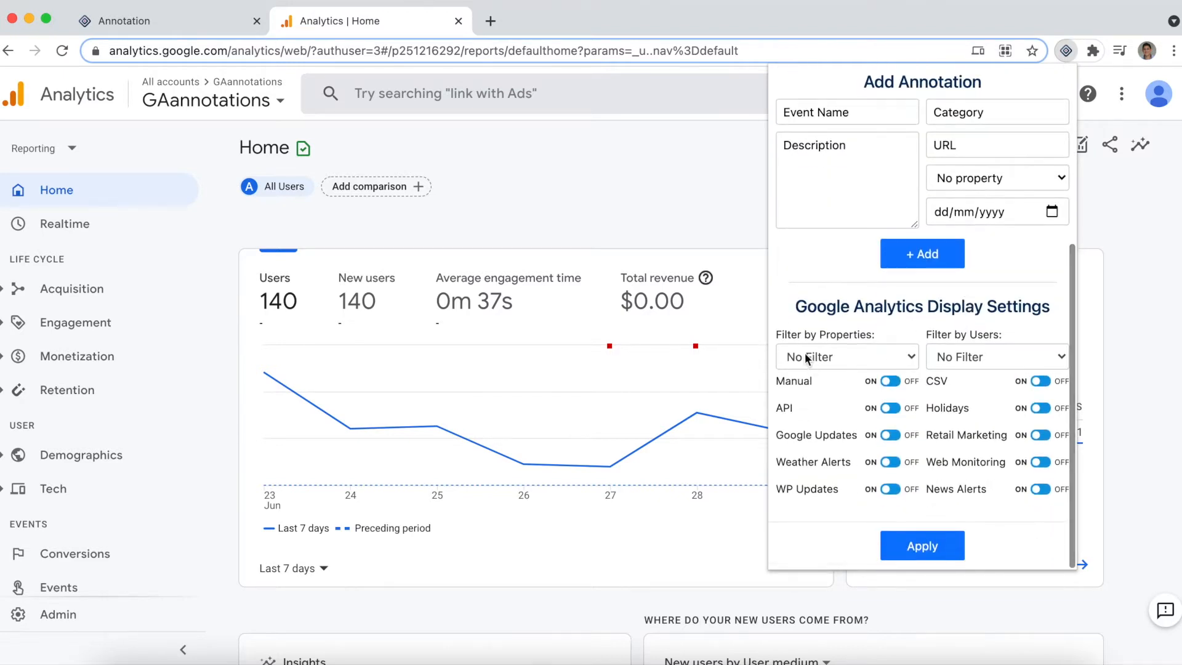
{"action": "left_click_drag", "start_coordinate": [778, 337], "coordinate": [872, 335]}
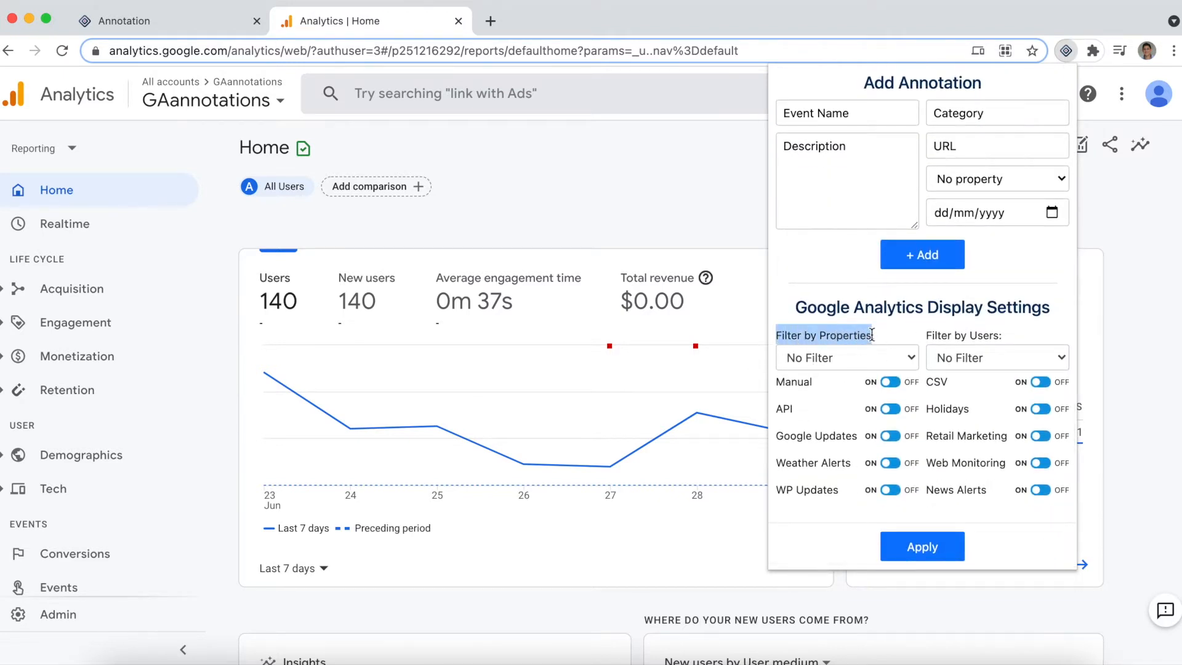
{"action": "left_click", "coordinate": [696, 345]}
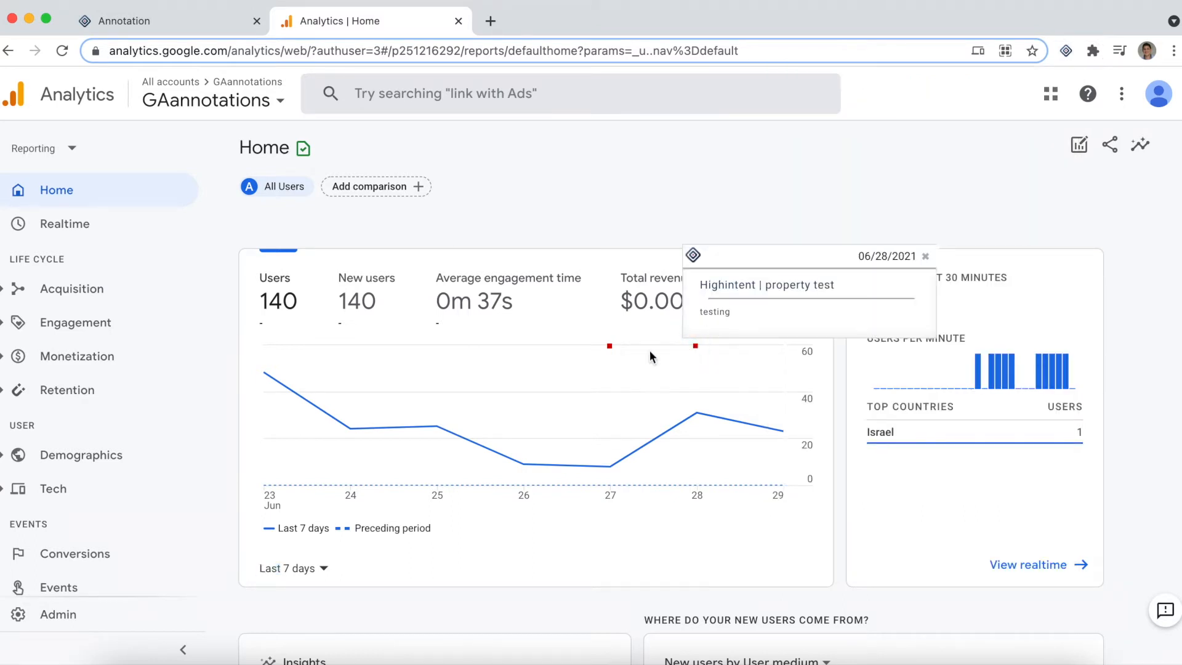
Inspect the 27 June annotation on the users chart and close its pop-up
{"action": "left_click", "coordinate": [609, 347]}
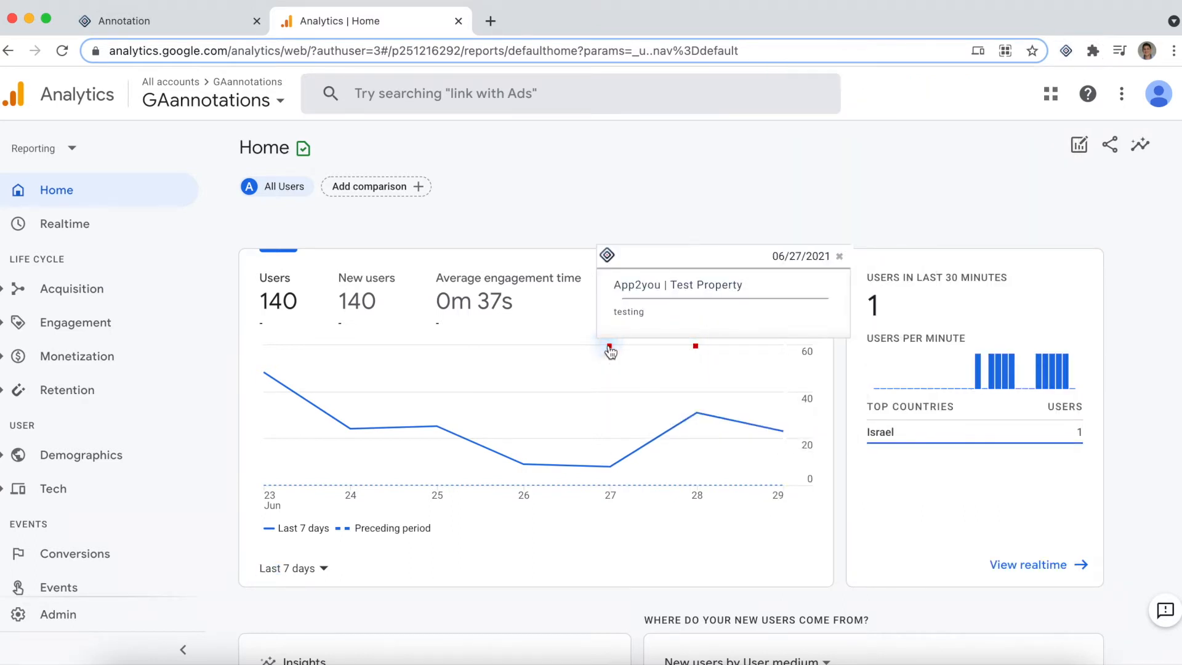
{"action": "left_click", "coordinate": [838, 255]}
Filter the GAannotations extension's displayed annotations by the App2you property and open the 27 June annotation on the users chart
{"action": "left_click", "coordinate": [1065, 51]}
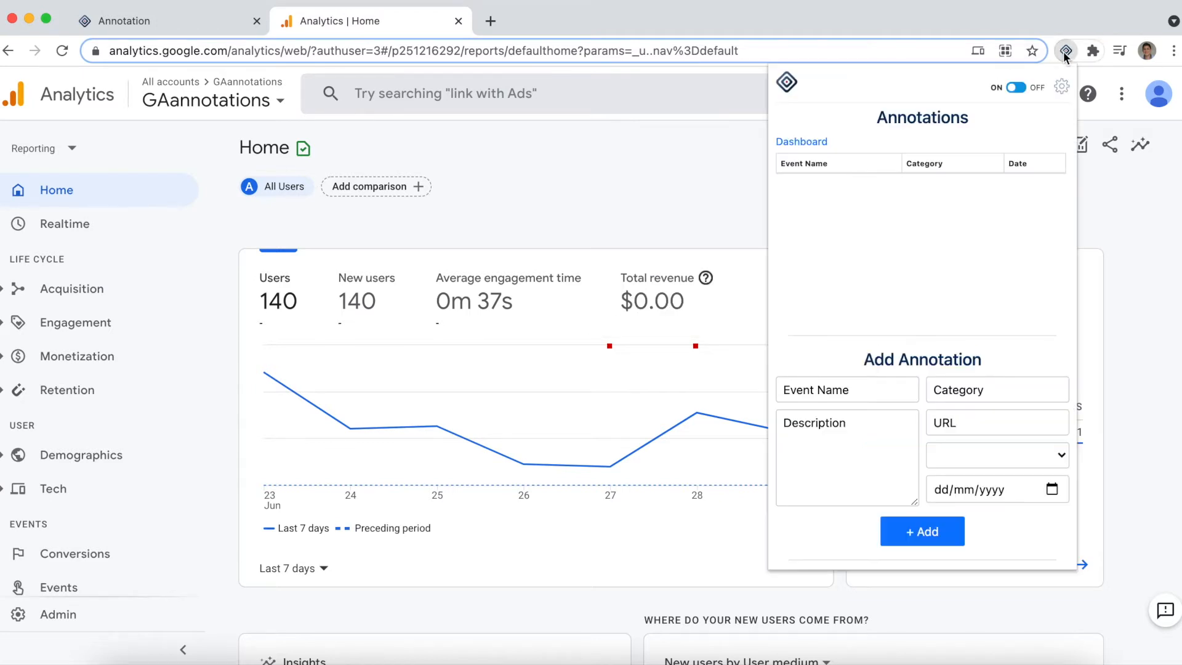
{"action": "scroll", "coordinate": [878, 435], "scroll_direction": "down", "scroll_amount": 5}
{"action": "left_click", "coordinate": [907, 361]}
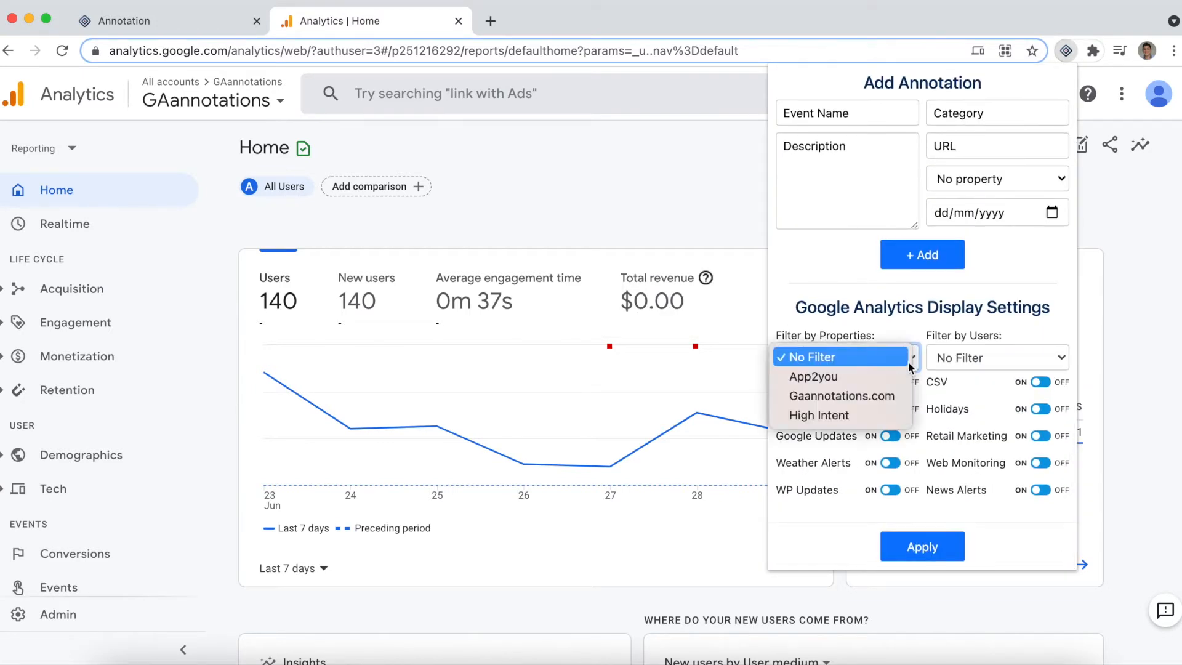
{"action": "left_click", "coordinate": [863, 376]}
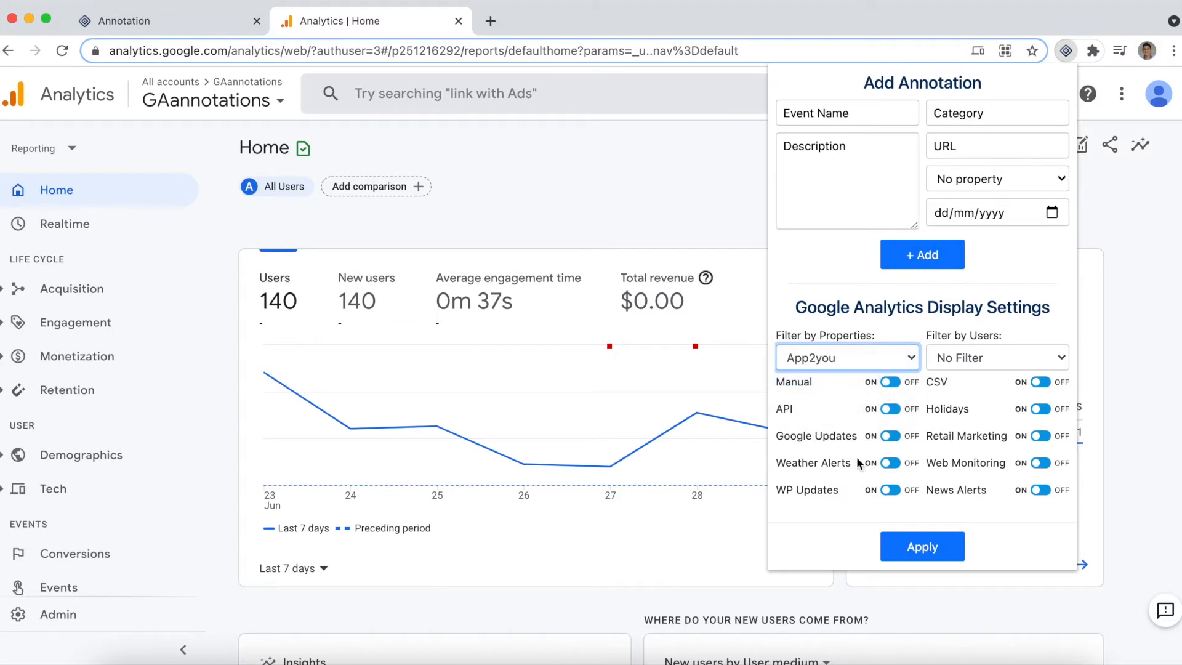
{"action": "left_click", "coordinate": [906, 546]}
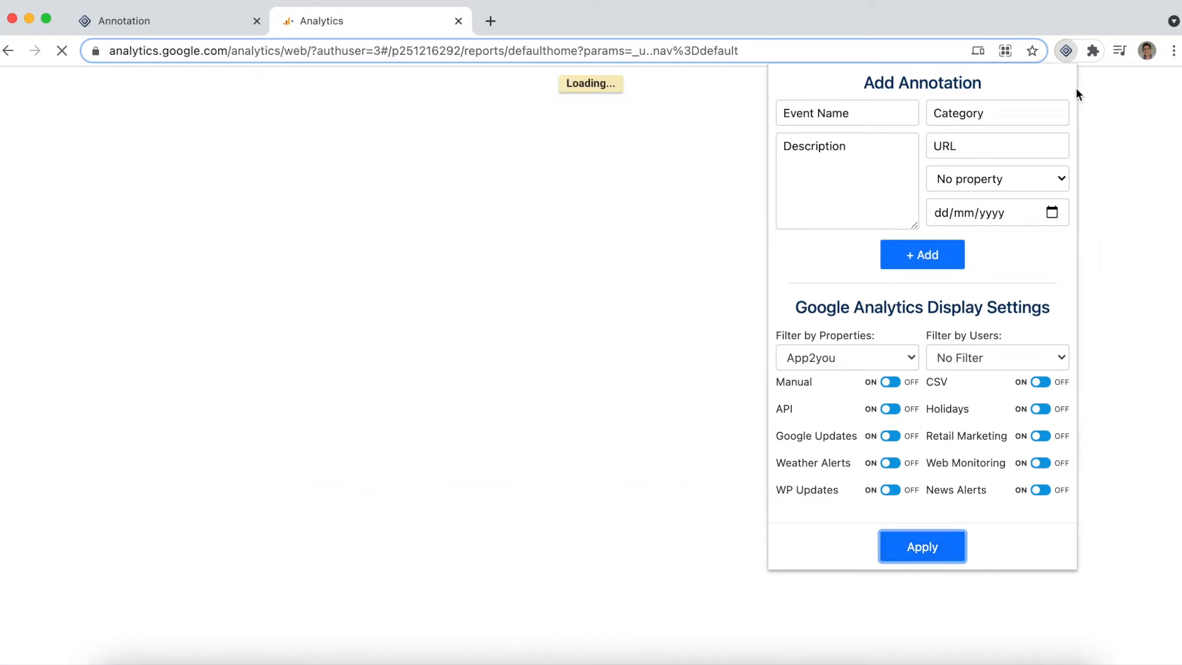
{"action": "left_click", "coordinate": [1066, 51]}
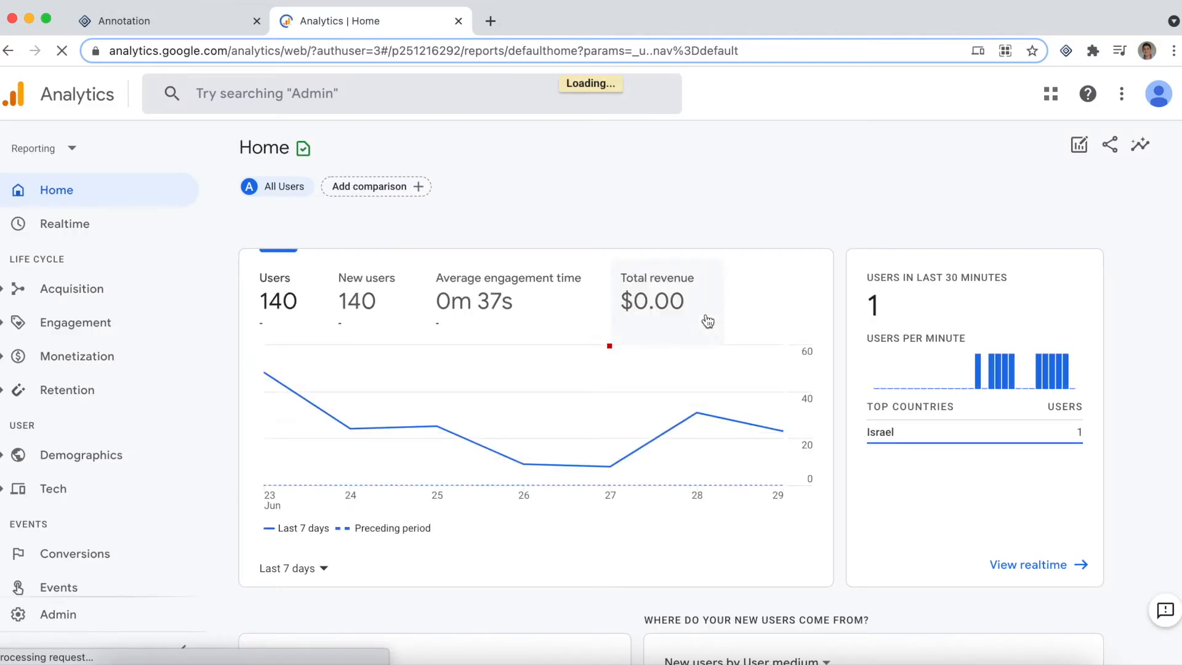
{"action": "left_click", "coordinate": [611, 348]}
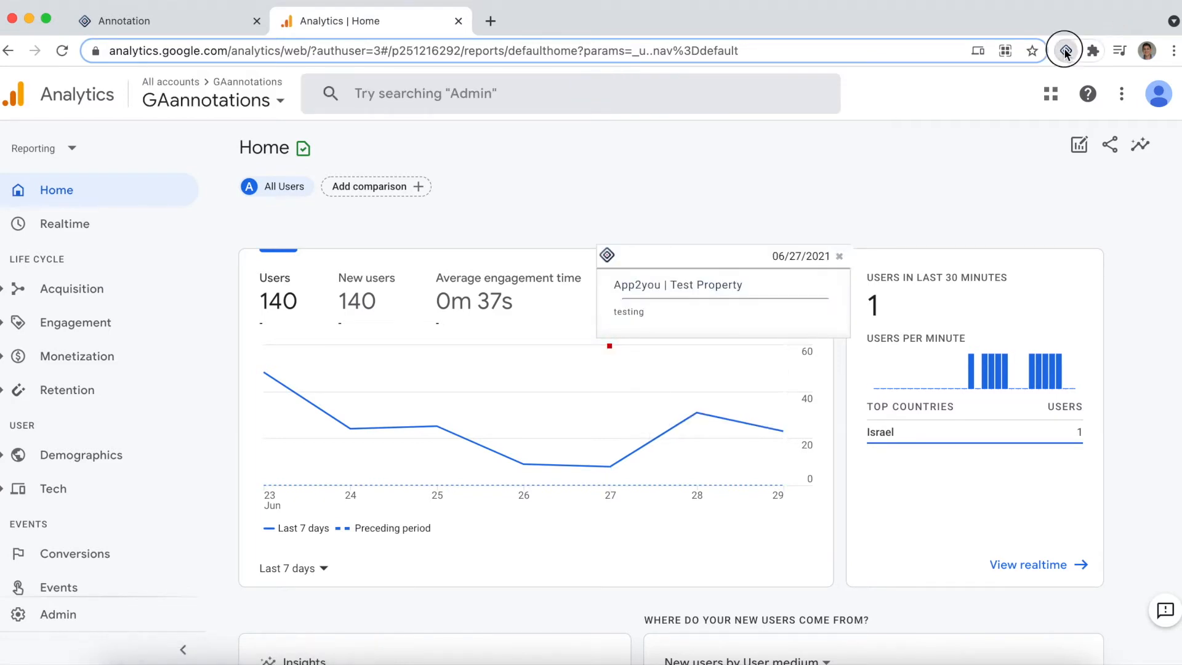
Change the extension's property filter to High Intent, apply it and open the 28 June annotation on the users chart
{"action": "left_click", "coordinate": [1066, 52]}
{"action": "scroll", "coordinate": [979, 312], "scroll_direction": "down", "scroll_amount": 5}
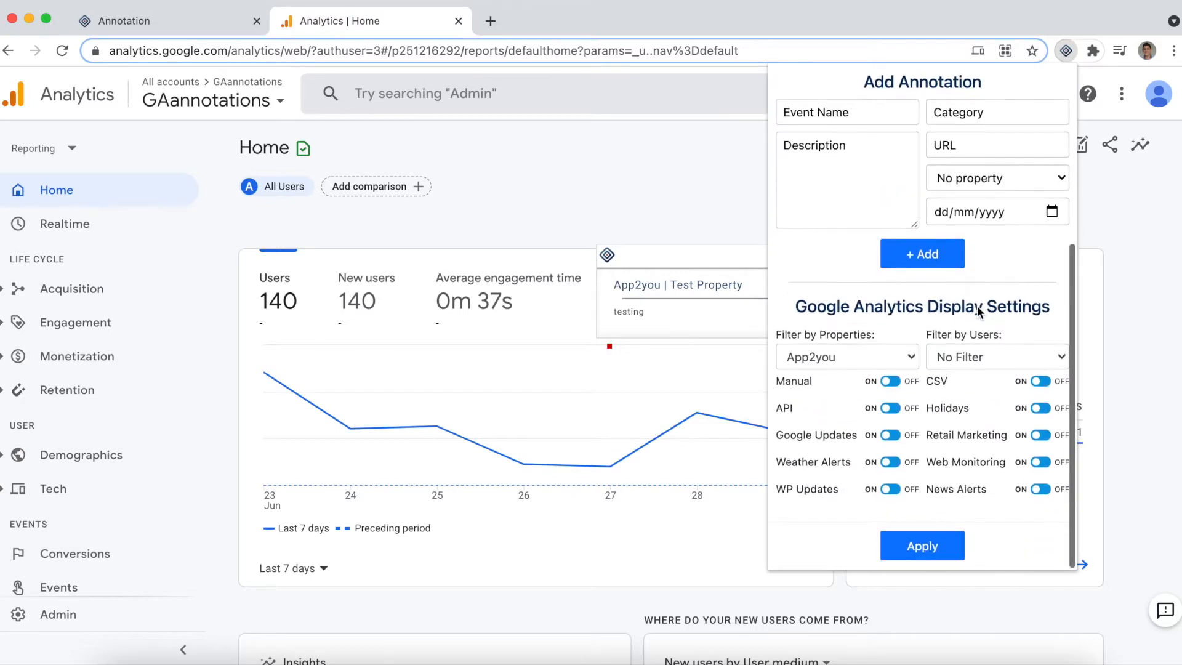
{"action": "left_click", "coordinate": [915, 357]}
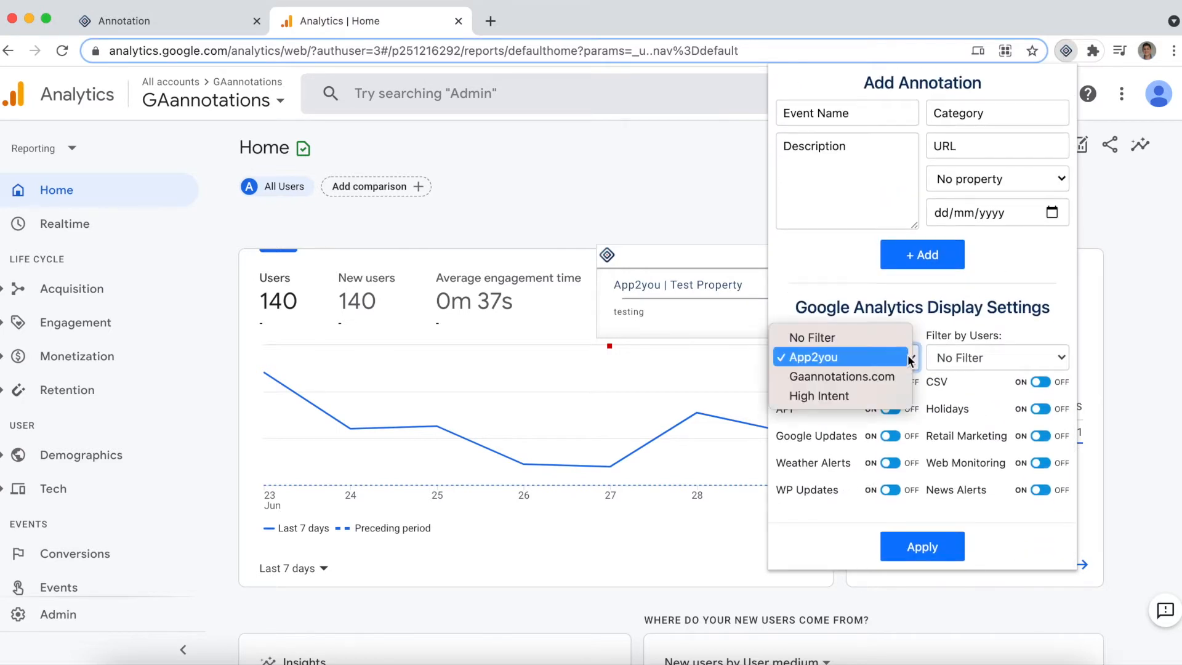
{"action": "left_click", "coordinate": [843, 399]}
{"action": "left_click", "coordinate": [944, 553]}
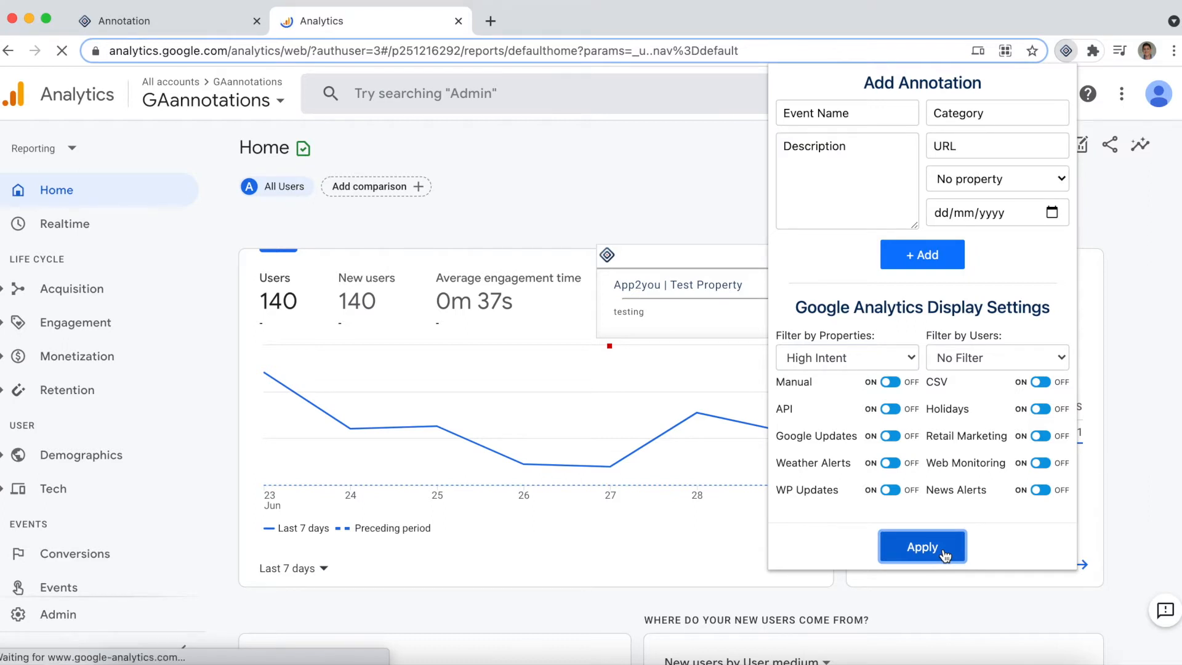
{"action": "left_click", "coordinate": [1065, 52]}
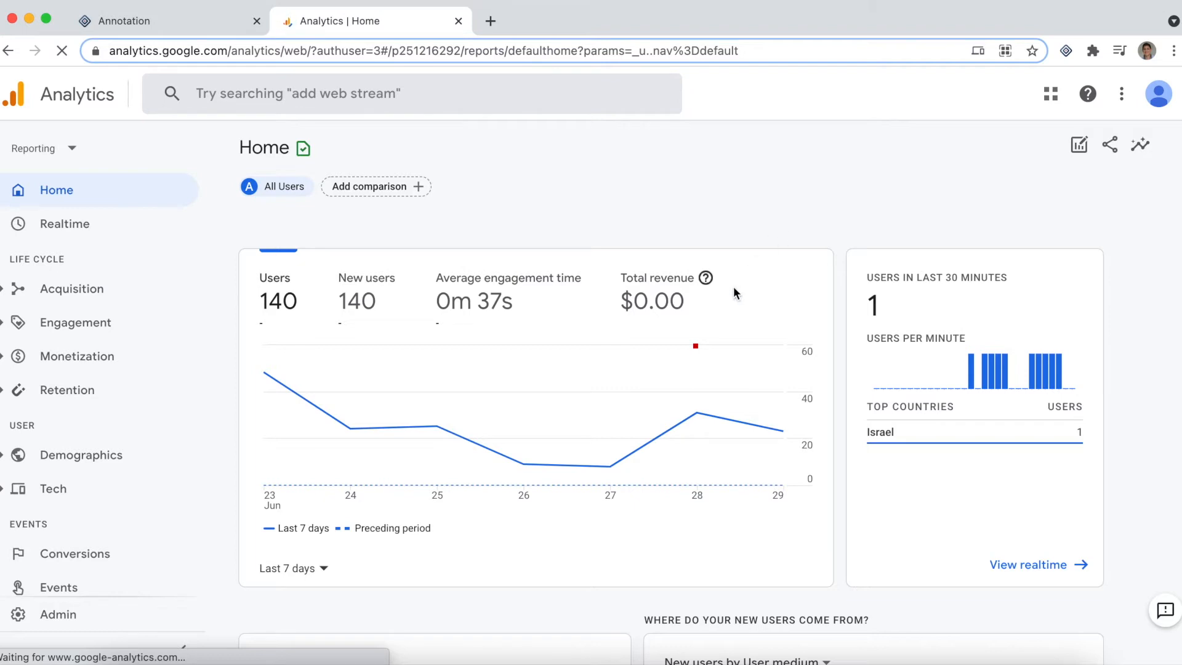
{"action": "left_click", "coordinate": [696, 347]}
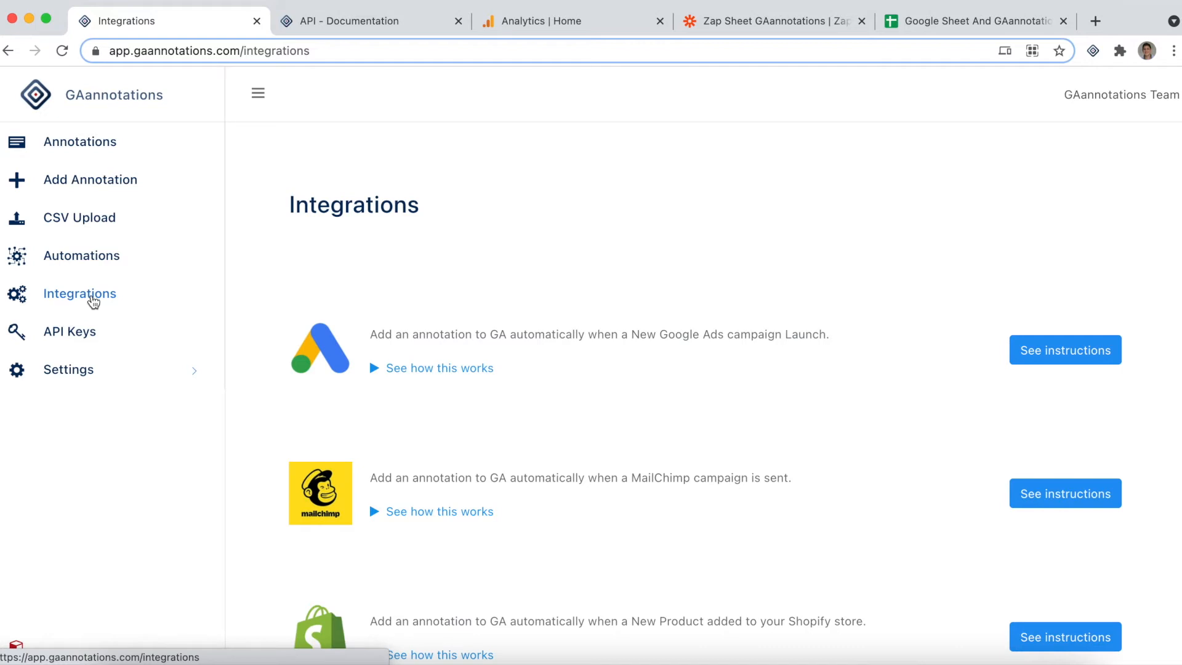
Look through the GAannotations integrations and open the Add Annotation section of the API documentation linked from the API Keys page
{"action": "scroll", "coordinate": [393, 259], "scroll_direction": "down", "scroll_amount": 3}
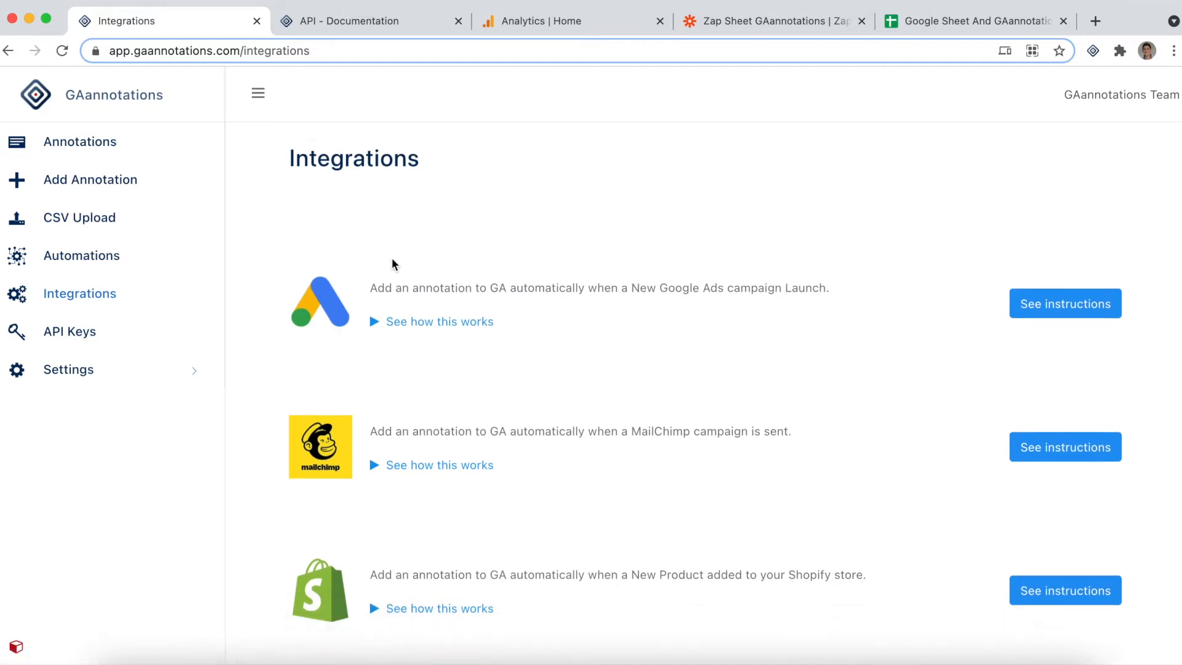
{"action": "scroll", "coordinate": [392, 260], "scroll_direction": "down", "scroll_amount": 10}
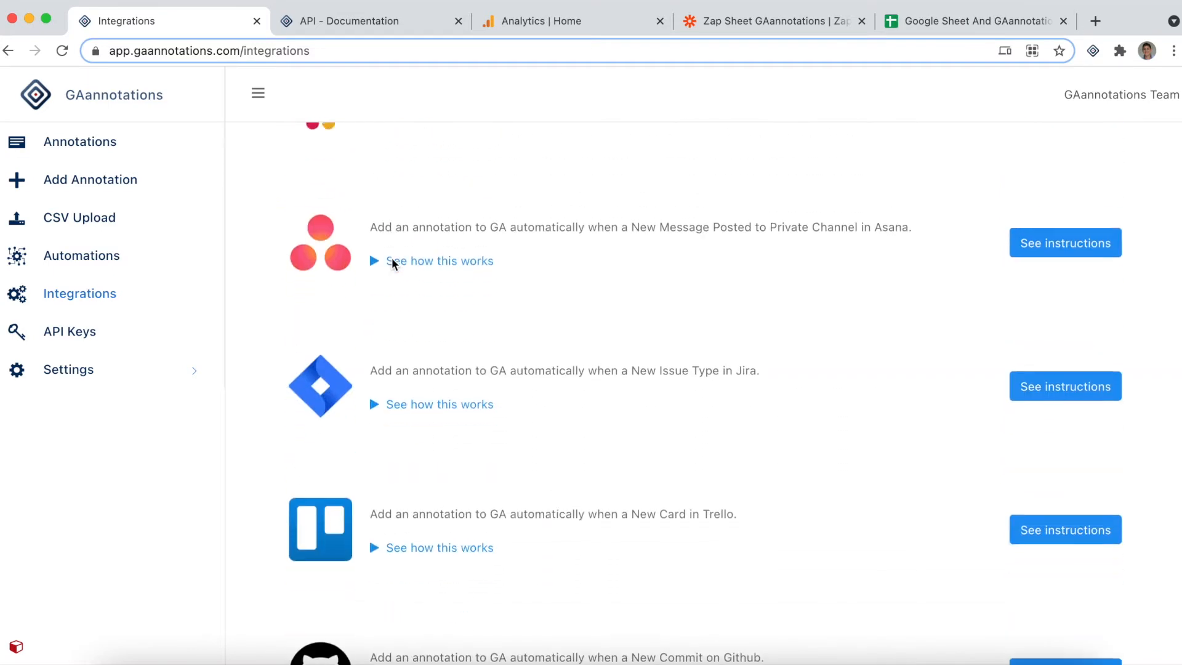
{"action": "scroll", "coordinate": [392, 260], "scroll_direction": "up", "scroll_amount": 13}
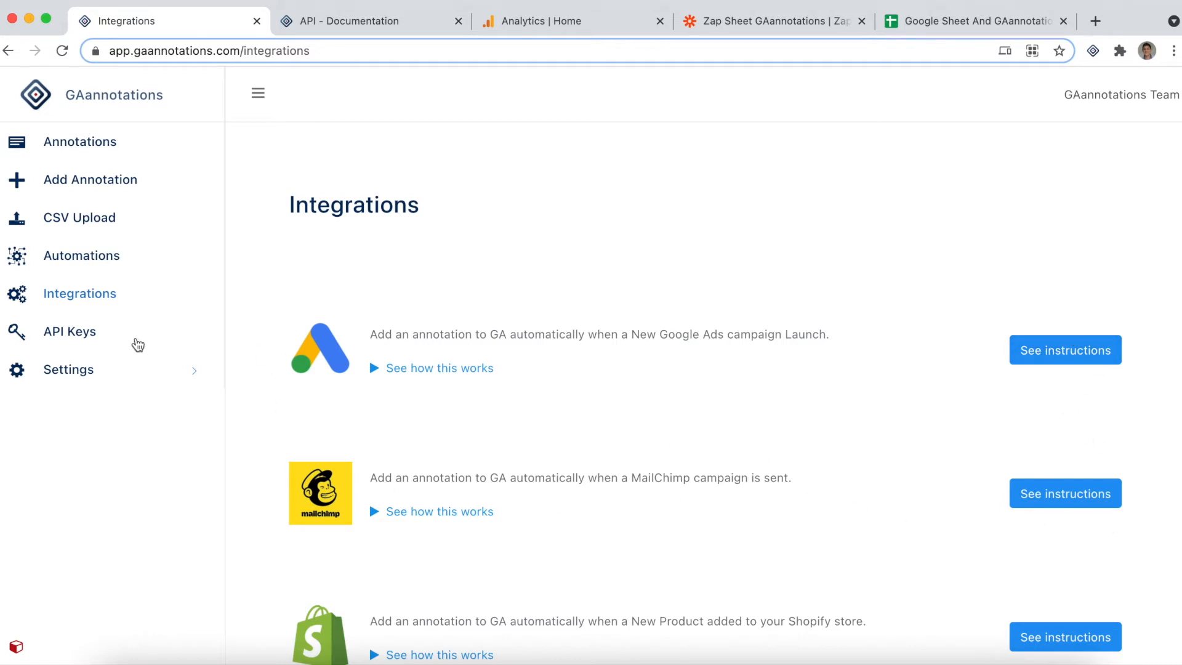
{"action": "left_click", "coordinate": [87, 339]}
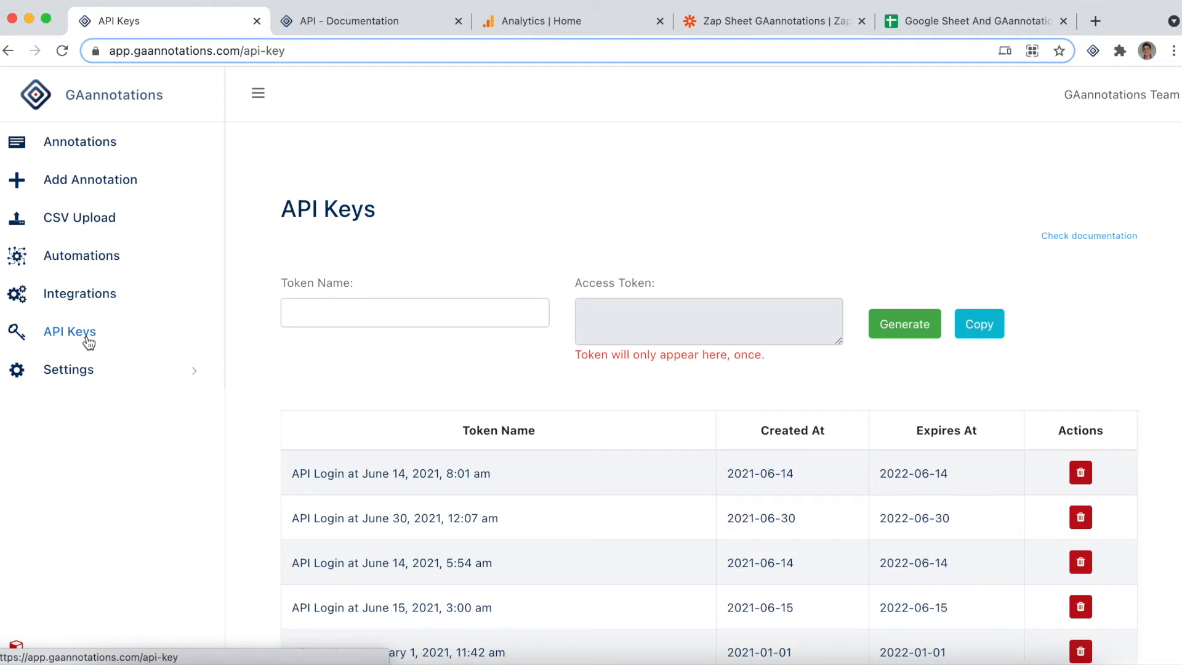
{"action": "left_click", "coordinate": [1089, 237]}
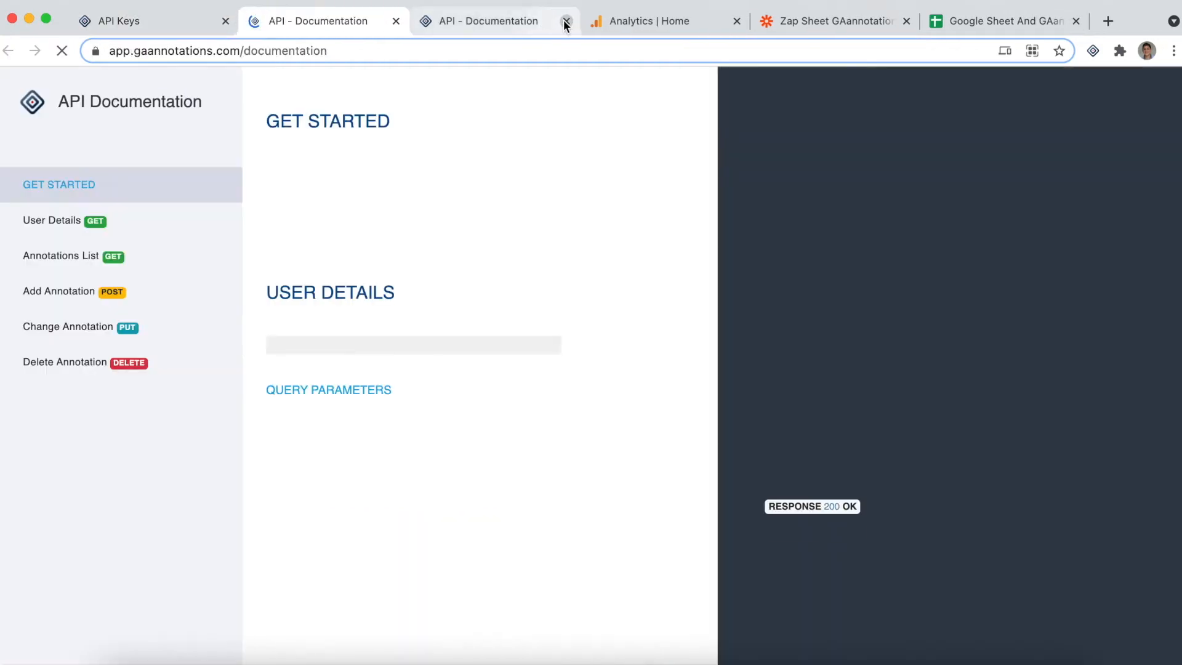
{"action": "left_click", "coordinate": [566, 21]}
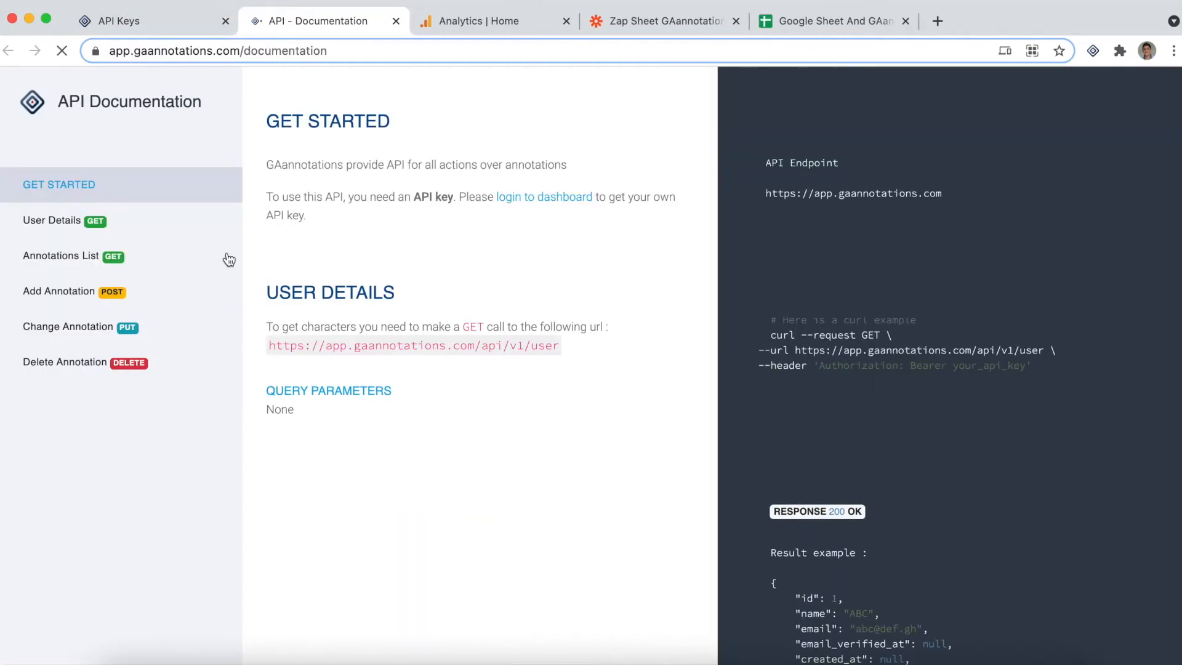
{"action": "left_click", "coordinate": [62, 298]}
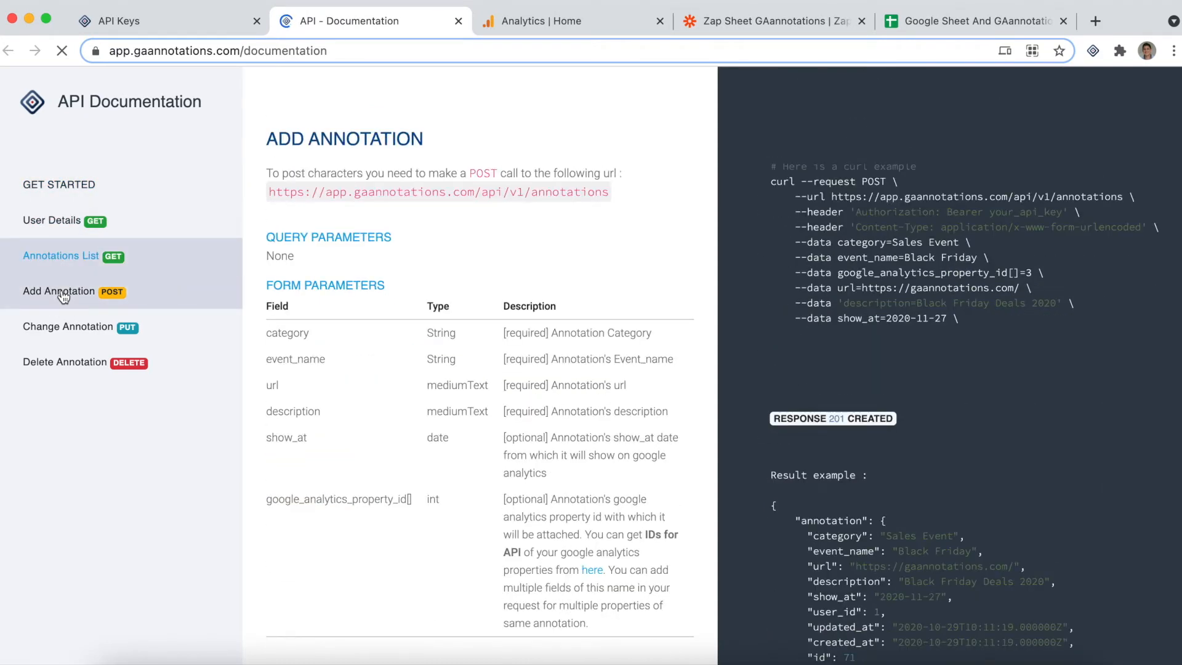
Copy the google_analytics_property_id[] field name from the form parameters of the Add Annotation documentation
{"action": "scroll", "coordinate": [335, 435], "scroll_direction": "down", "scroll_amount": 2}
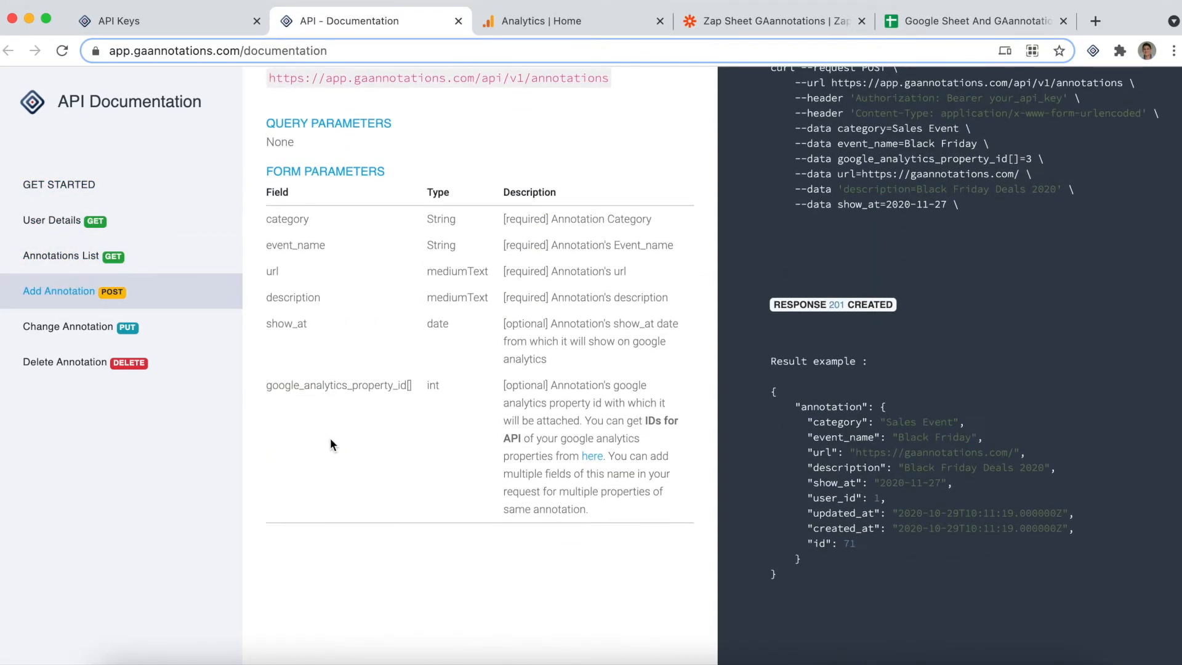
{"action": "left_click_drag", "start_coordinate": [266, 386], "coordinate": [411, 389]}
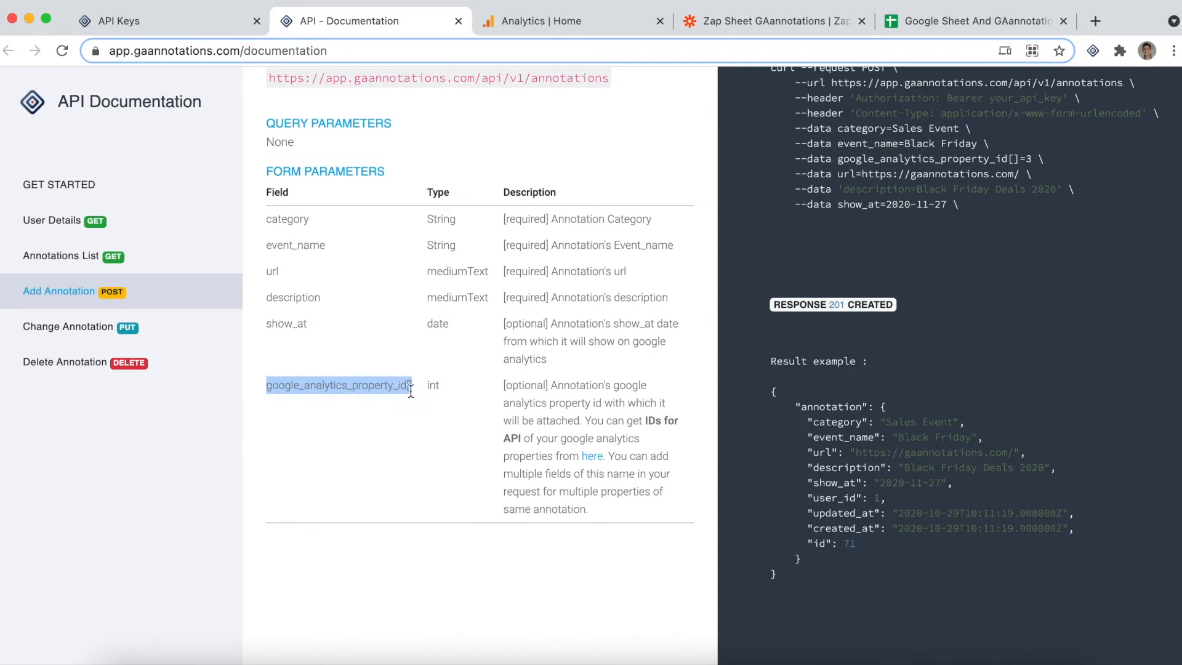
{"action": "right_click", "coordinate": [389, 386]}
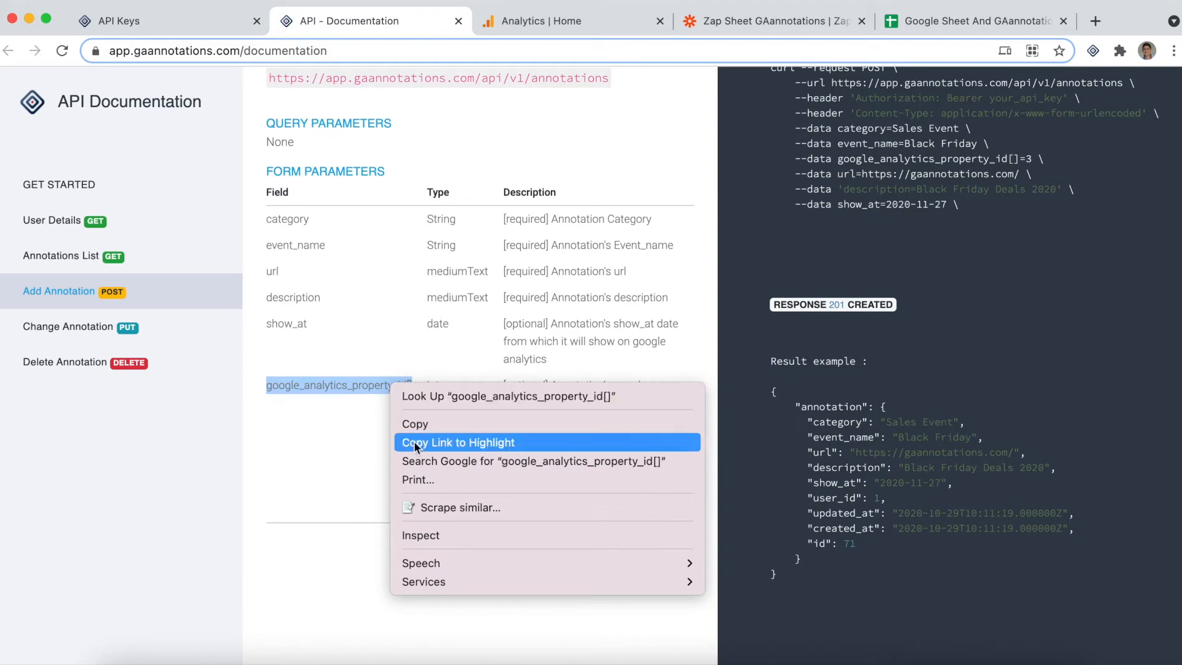
{"action": "left_click", "coordinate": [434, 425]}
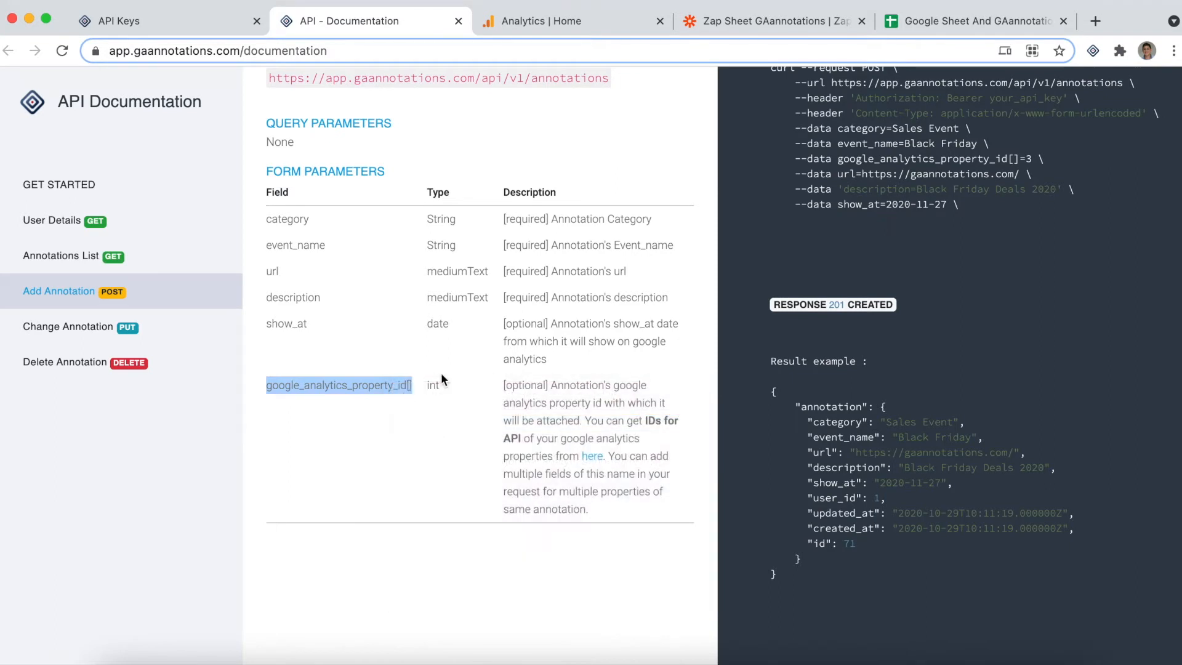
Switch to the Zap in Zapier and add a data item named google_analytics_property_id[] to the POST action
{"action": "left_click", "coordinate": [765, 17]}
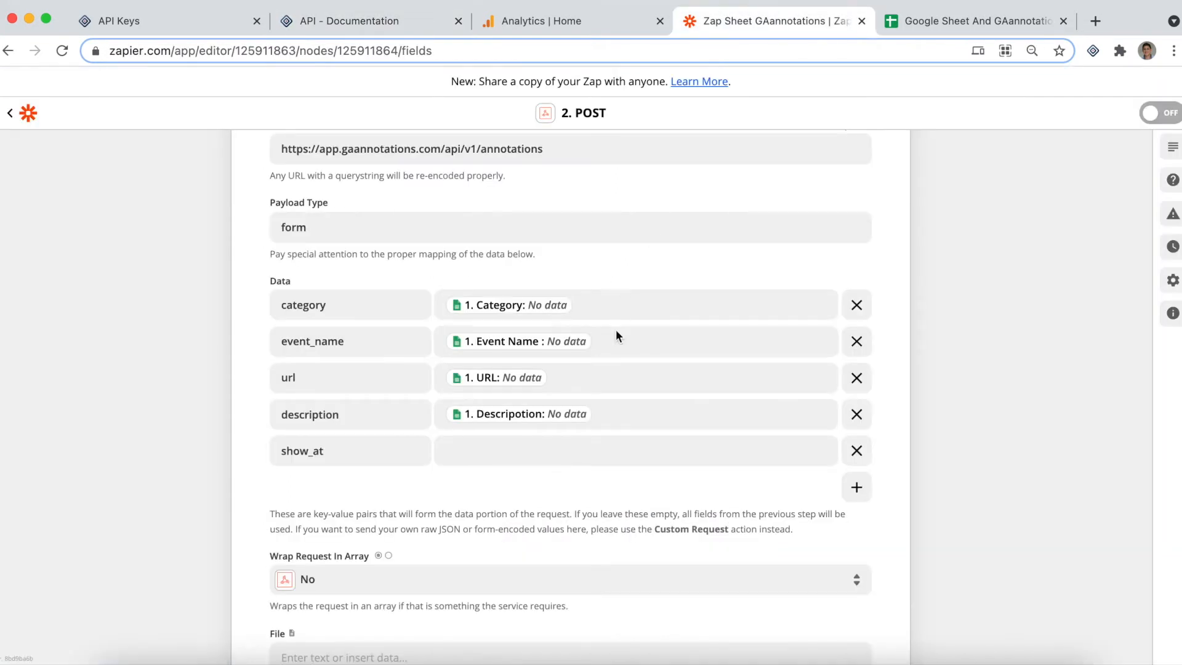
{"action": "scroll", "coordinate": [616, 330], "scroll_direction": "down", "scroll_amount": 3}
{"action": "scroll", "coordinate": [615, 330], "scroll_direction": "up", "scroll_amount": 10}
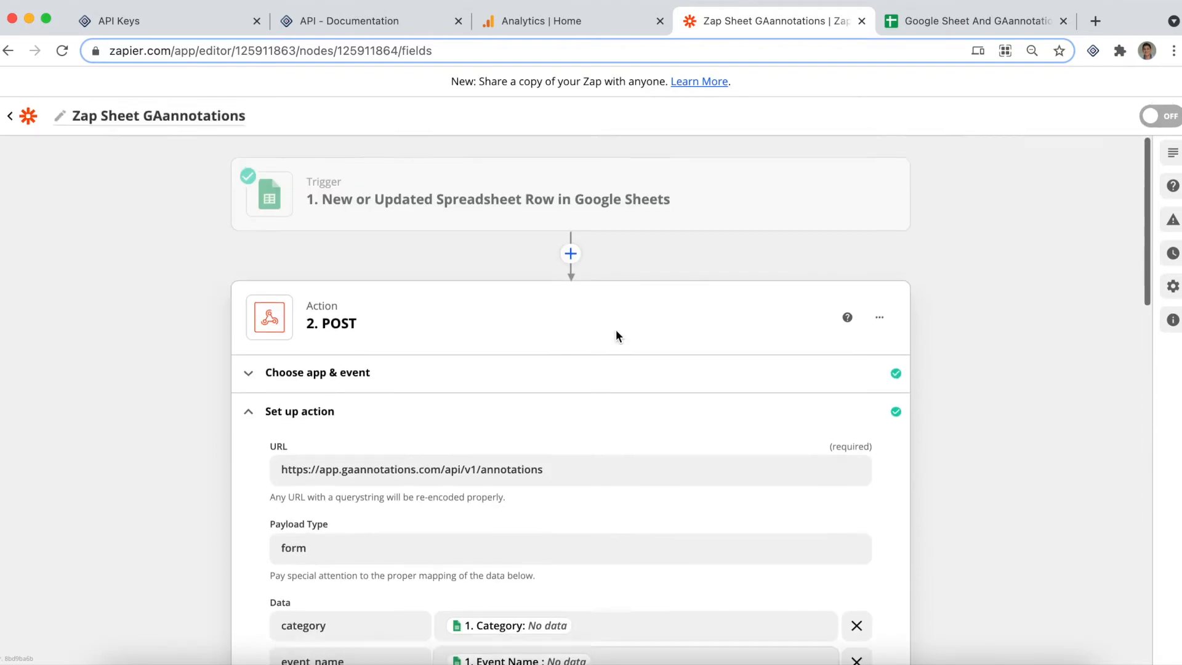
{"action": "scroll", "coordinate": [615, 330], "scroll_direction": "down", "scroll_amount": 1}
{"action": "scroll", "coordinate": [618, 337], "scroll_direction": "down", "scroll_amount": 6}
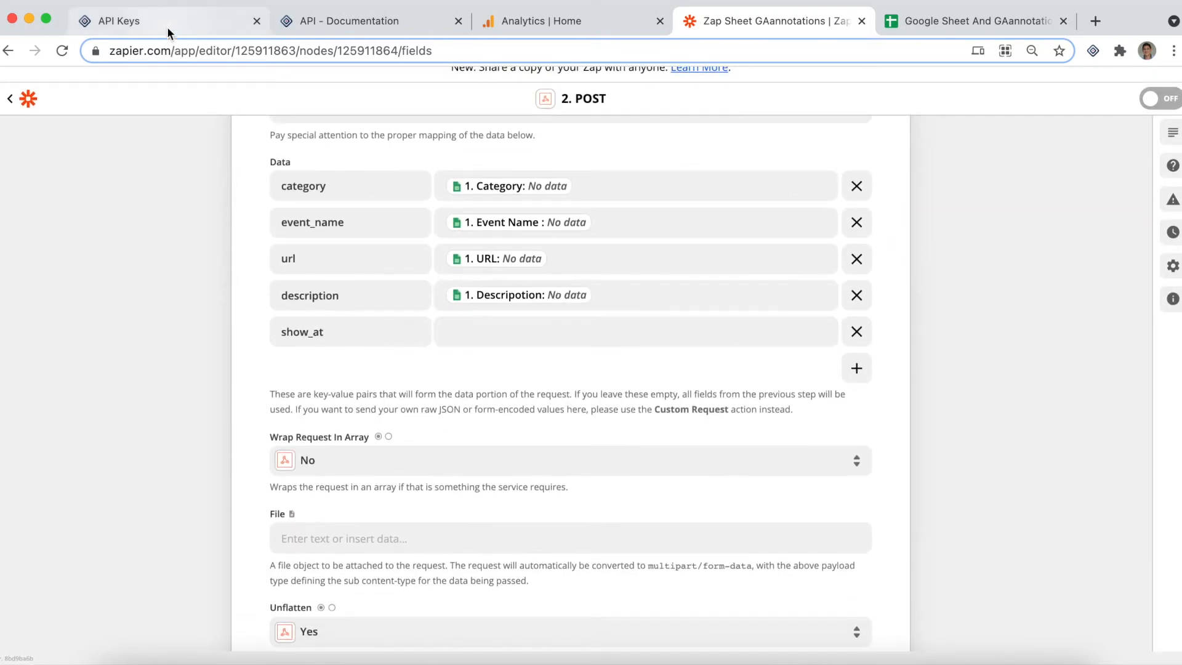
{"action": "left_click", "coordinate": [856, 368]}
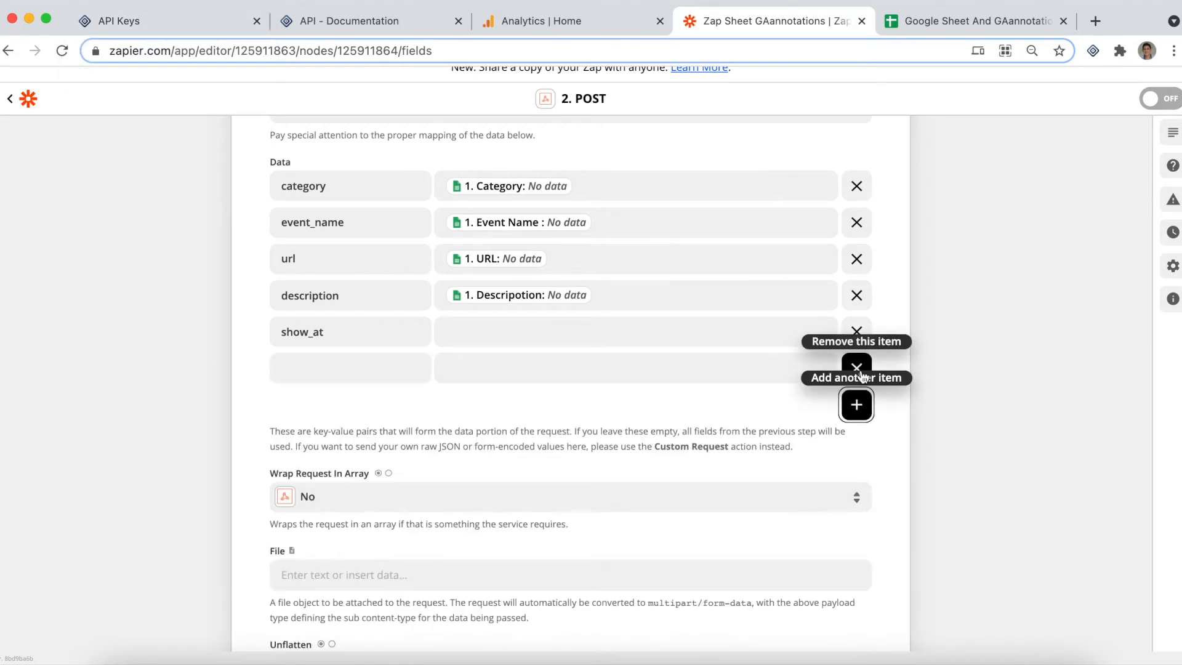
{"action": "left_click", "coordinate": [312, 368]}
{"action": "key", "text": "super+v"}
{"action": "scroll", "coordinate": [314, 368], "scroll_direction": "left", "scroll_amount": 1}
{"action": "scroll", "coordinate": [314, 368], "scroll_direction": "right", "scroll_amount": 1}
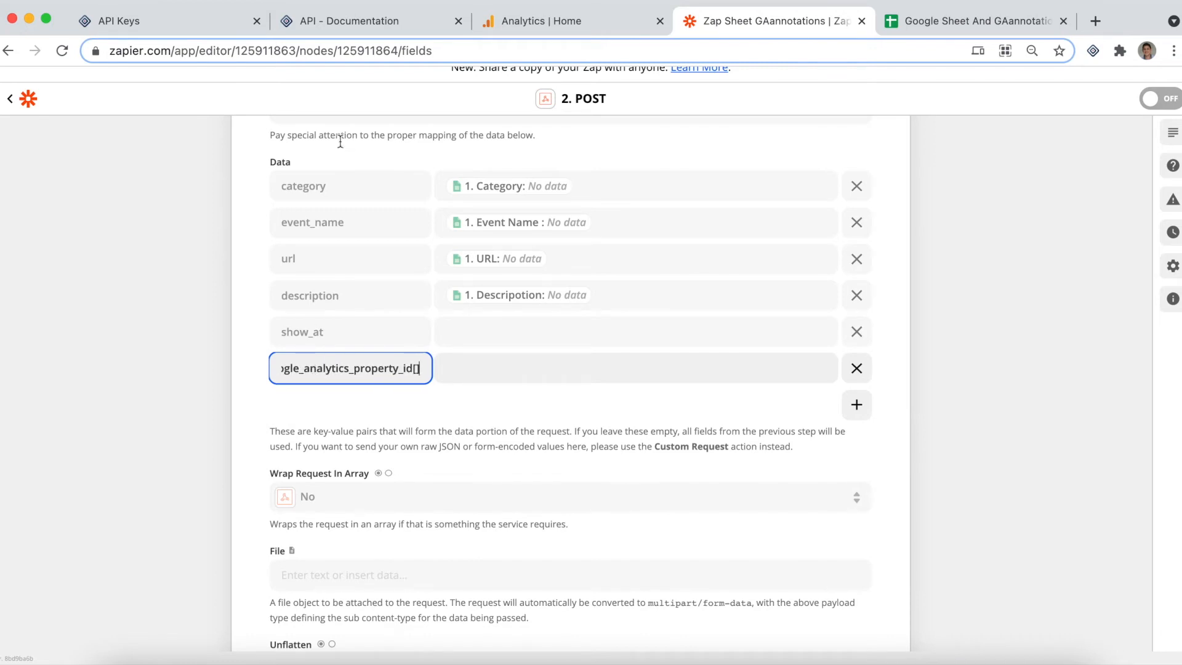
Recheck the parameter in the API documentation and open the value field of the Zap's google_analytics_property_id[] data item
{"action": "left_click", "coordinate": [385, 20]}
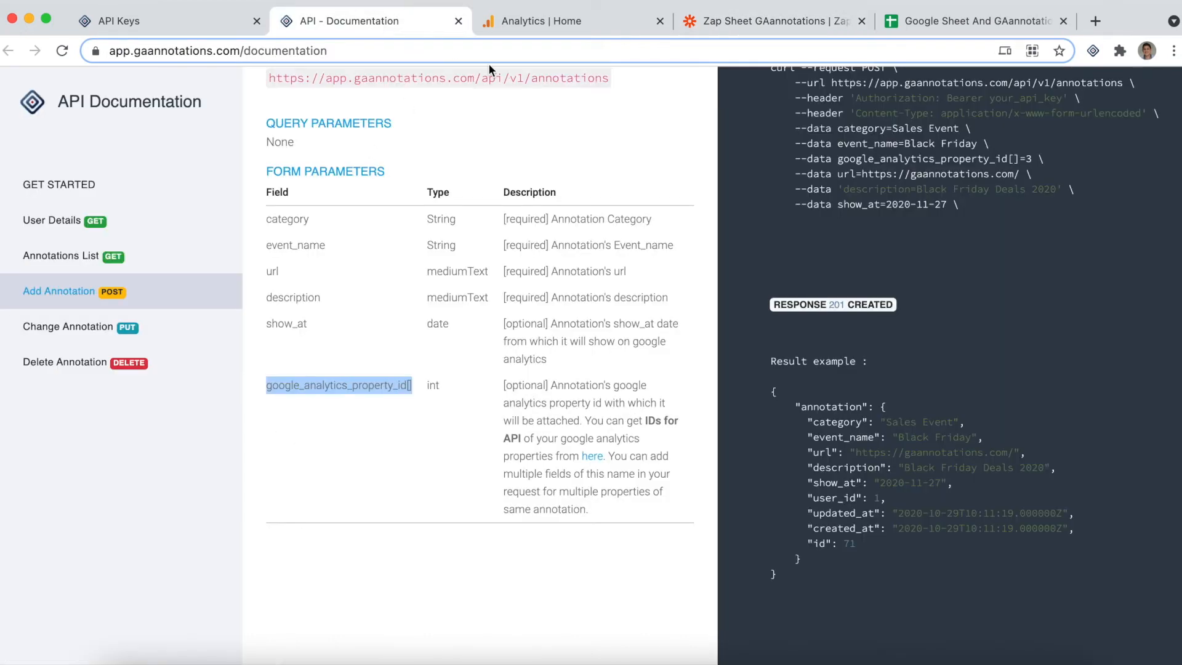
{"action": "left_click", "coordinate": [794, 16]}
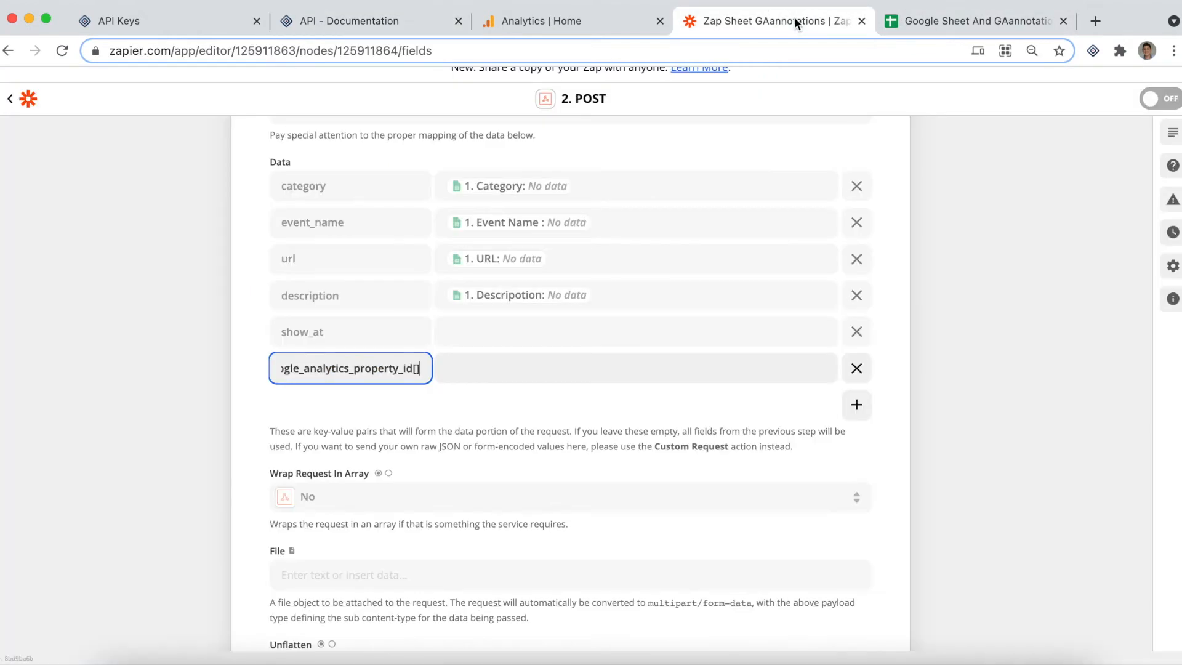
{"action": "left_click", "coordinate": [468, 365]}
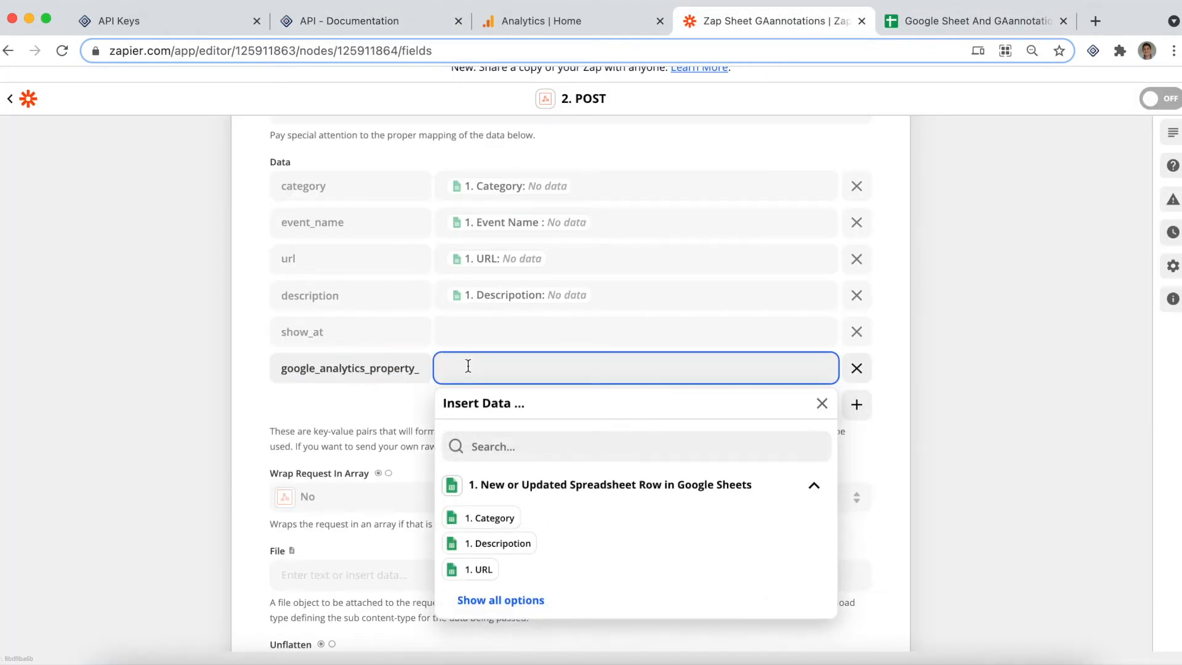
Switch to GAannotations and open the Google Accounts settings at the table listing each property's ID for API
{"action": "left_click", "coordinate": [205, 21]}
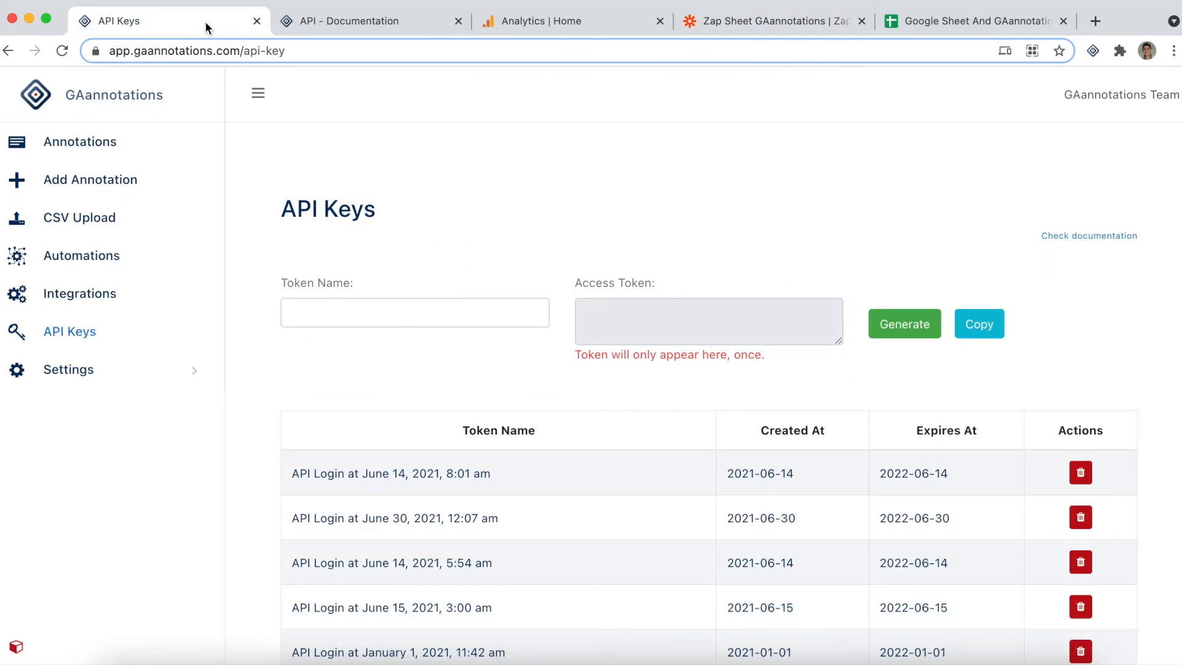
{"action": "left_click", "coordinate": [113, 380]}
{"action": "left_click", "coordinate": [108, 407]}
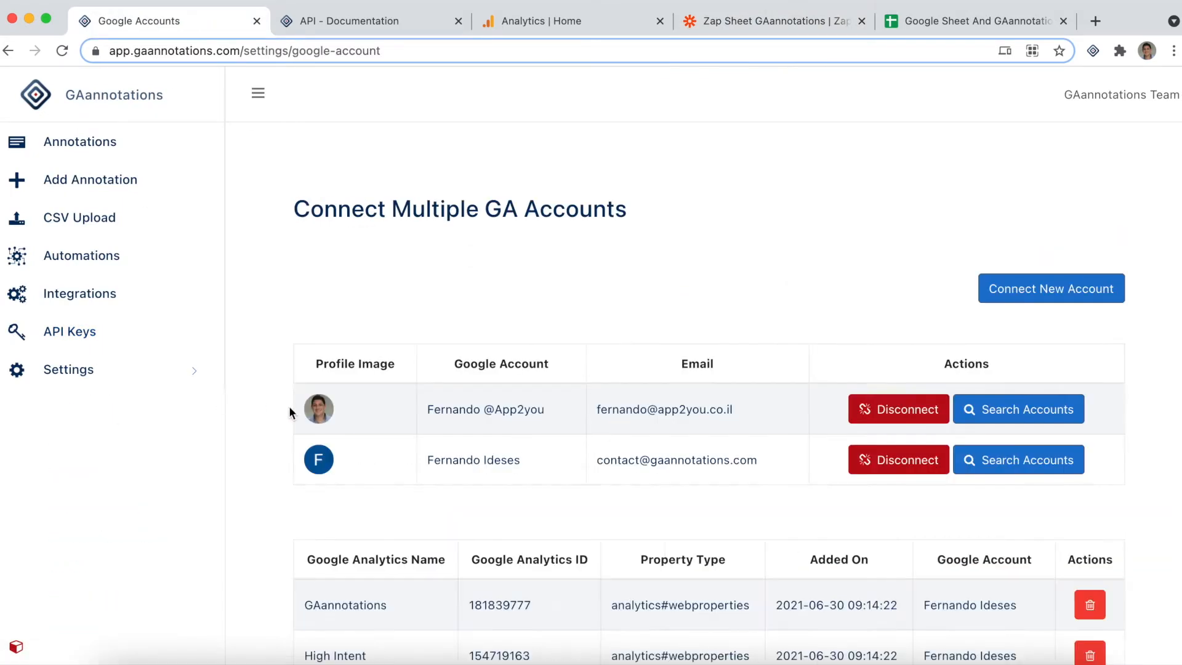
{"action": "scroll", "coordinate": [290, 409], "scroll_direction": "down", "scroll_amount": 8}
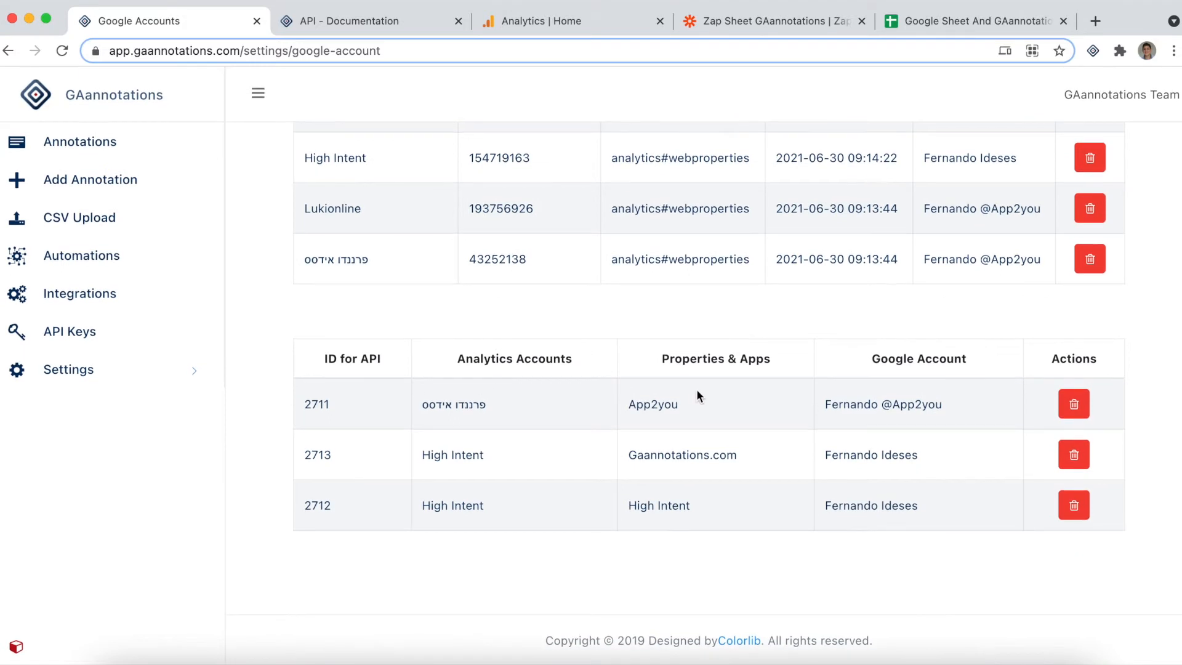
Copy the ID for API of the App2you property, 2711, from the properties table
{"action": "left_click_drag", "start_coordinate": [686, 401], "coordinate": [628, 404]}
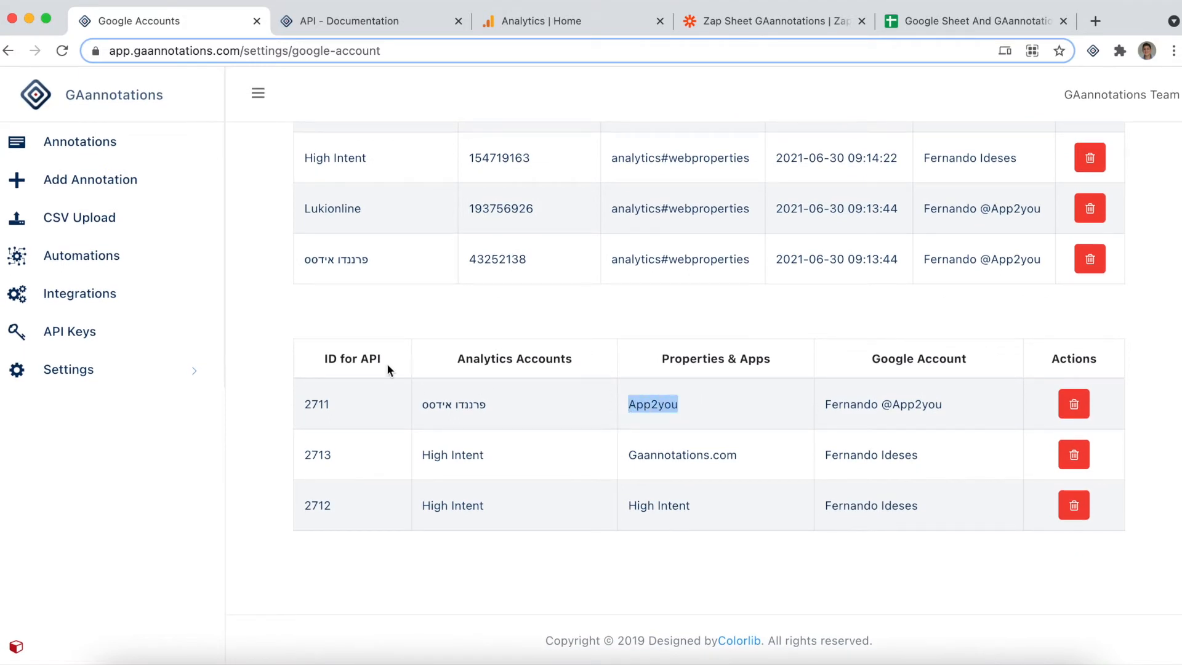
{"action": "left_click_drag", "start_coordinate": [315, 356], "coordinate": [384, 360]}
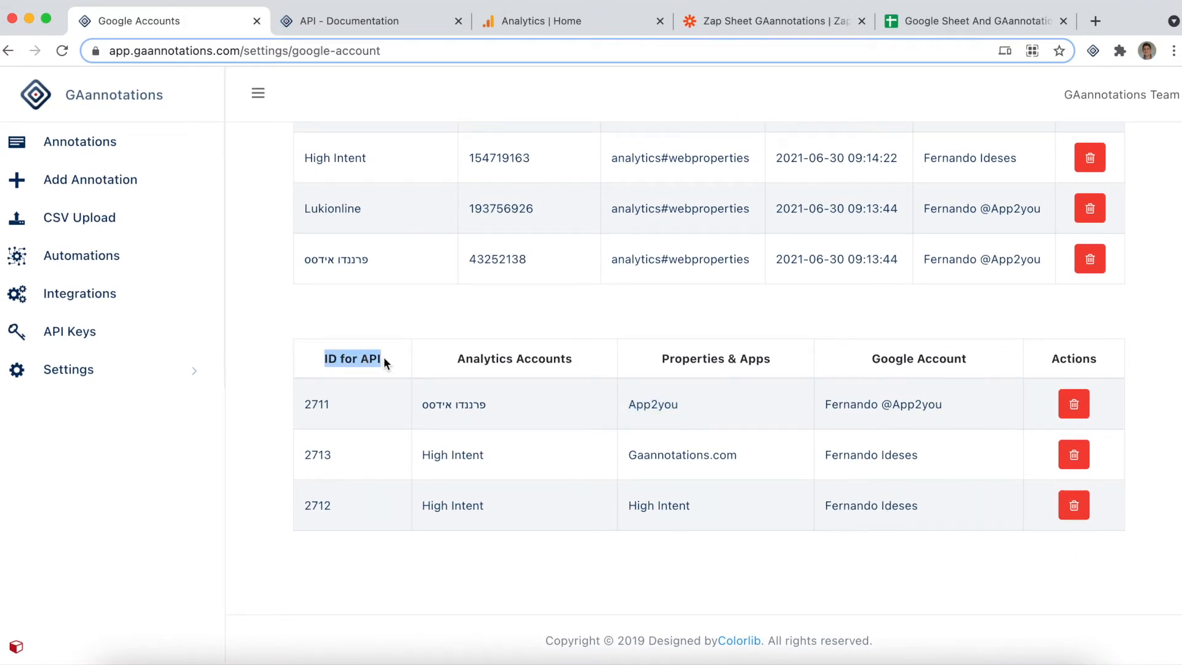
{"action": "left_click", "coordinate": [312, 406]}
{"action": "double_click", "coordinate": [311, 406]}
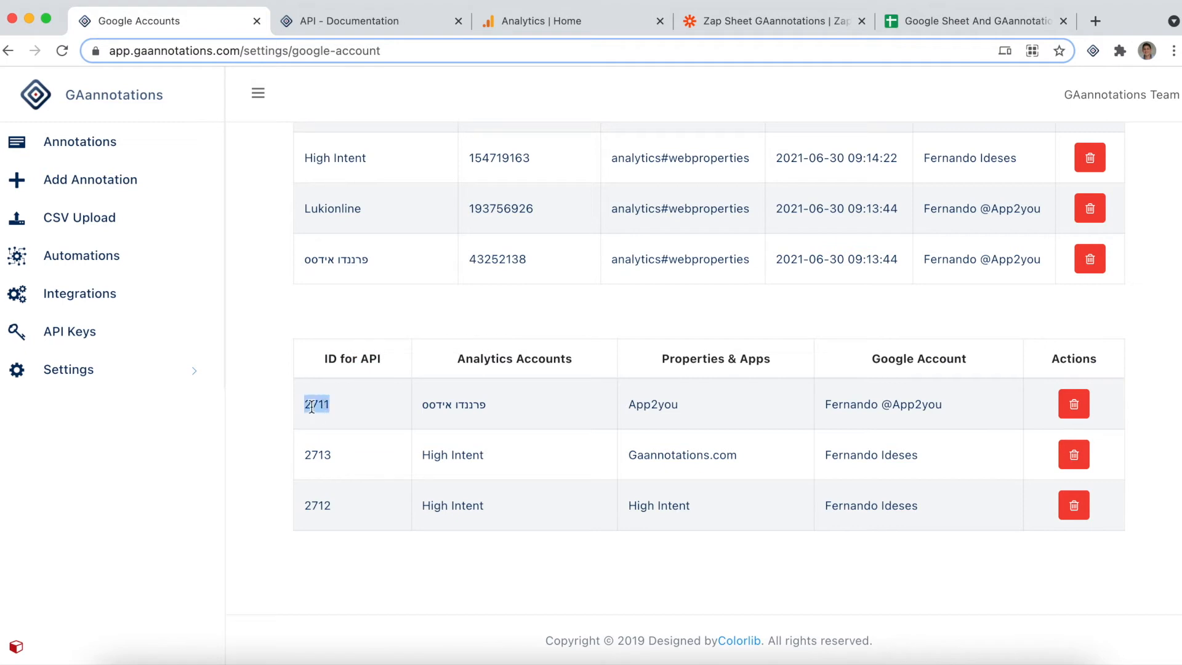
{"action": "right_click", "coordinate": [311, 407]}
{"action": "left_click", "coordinate": [354, 444]}
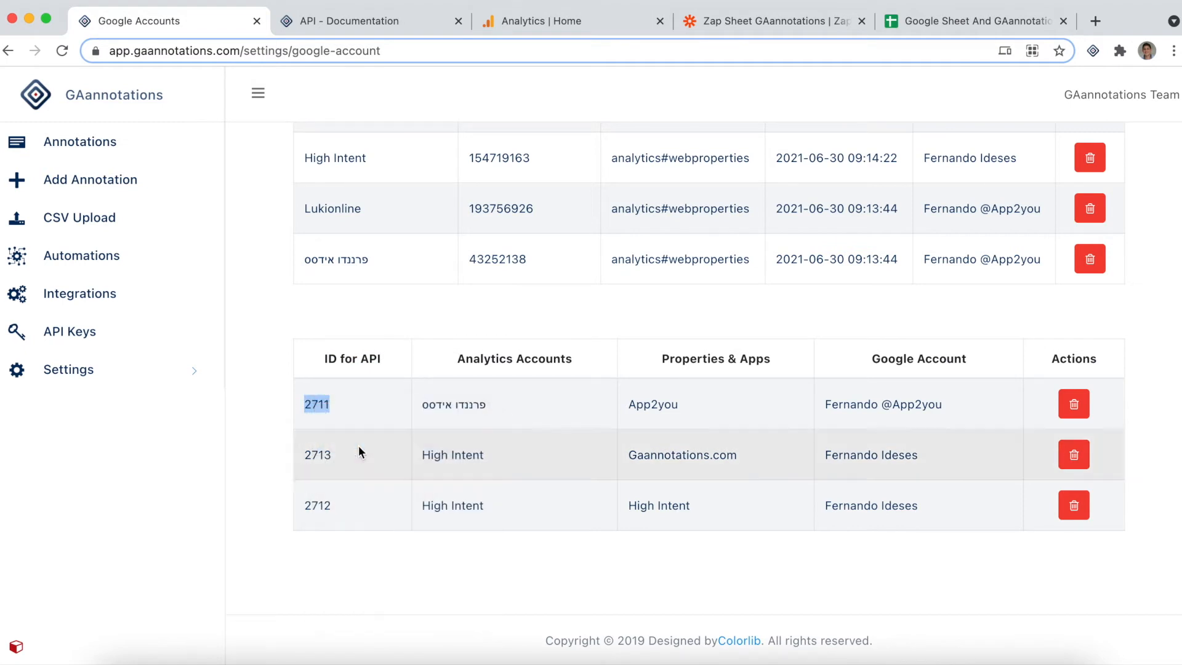
Switch to the Zap in Zapier and paste 2711 as the value of the google_analytics_property_id[] data item
{"action": "left_click", "coordinate": [774, 22]}
{"action": "left_click", "coordinate": [461, 362]}
{"action": "right_click", "coordinate": [461, 361]}
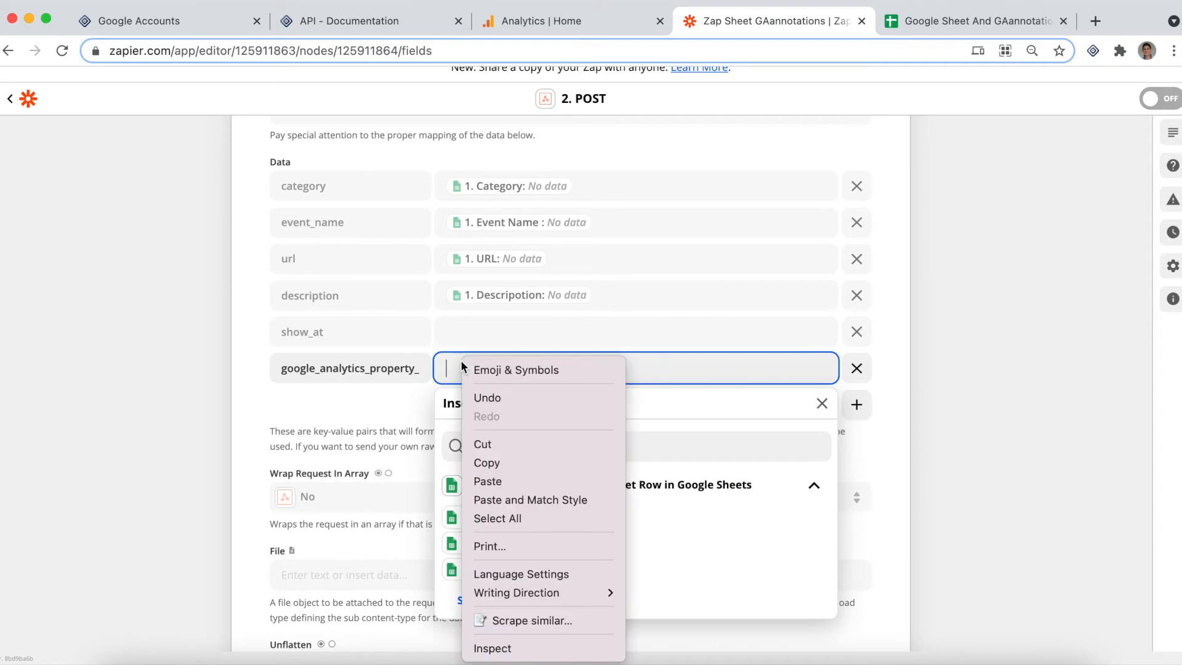
{"action": "left_click", "coordinate": [487, 483]}
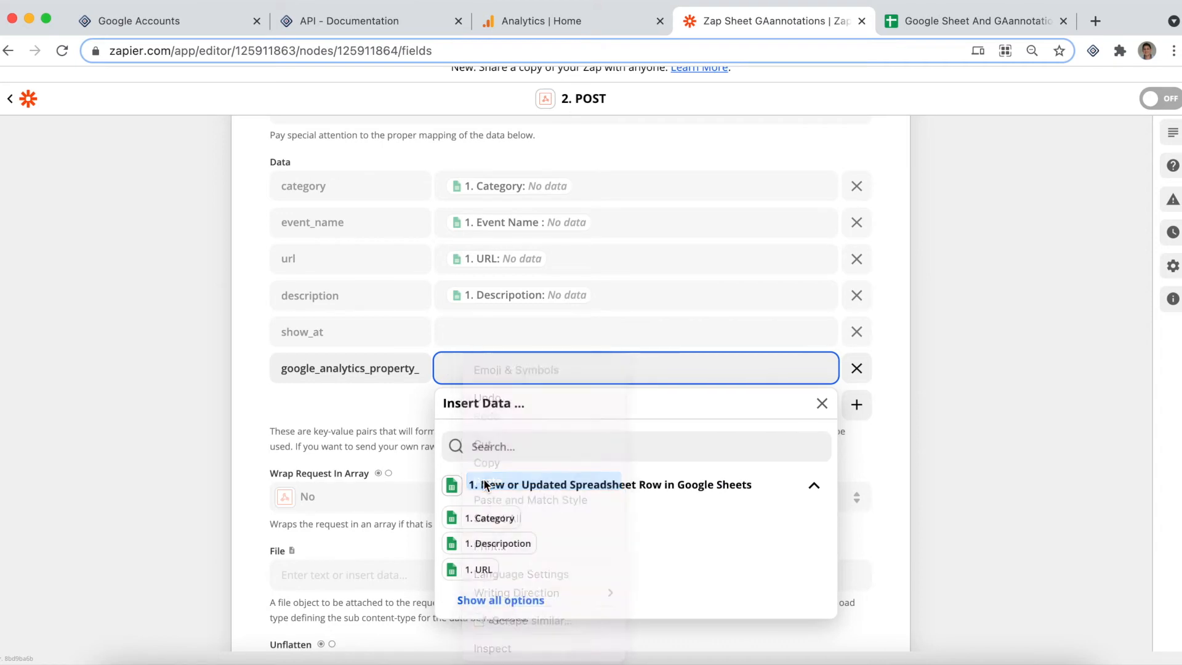
{"action": "left_click", "coordinate": [259, 405]}
Review the POST action's data fields, continue past the action setup and turn the Zap on
{"action": "scroll", "coordinate": [184, 409], "scroll_direction": "up", "scroll_amount": 2}
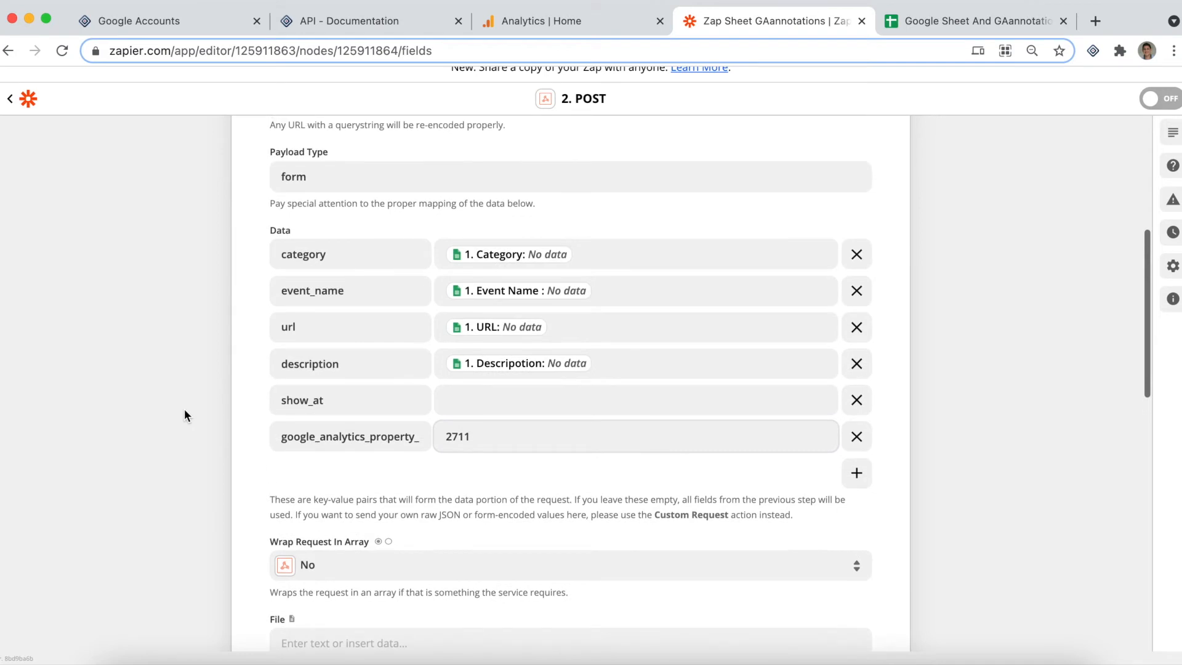
{"action": "scroll", "coordinate": [183, 408], "scroll_direction": "down", "scroll_amount": 1}
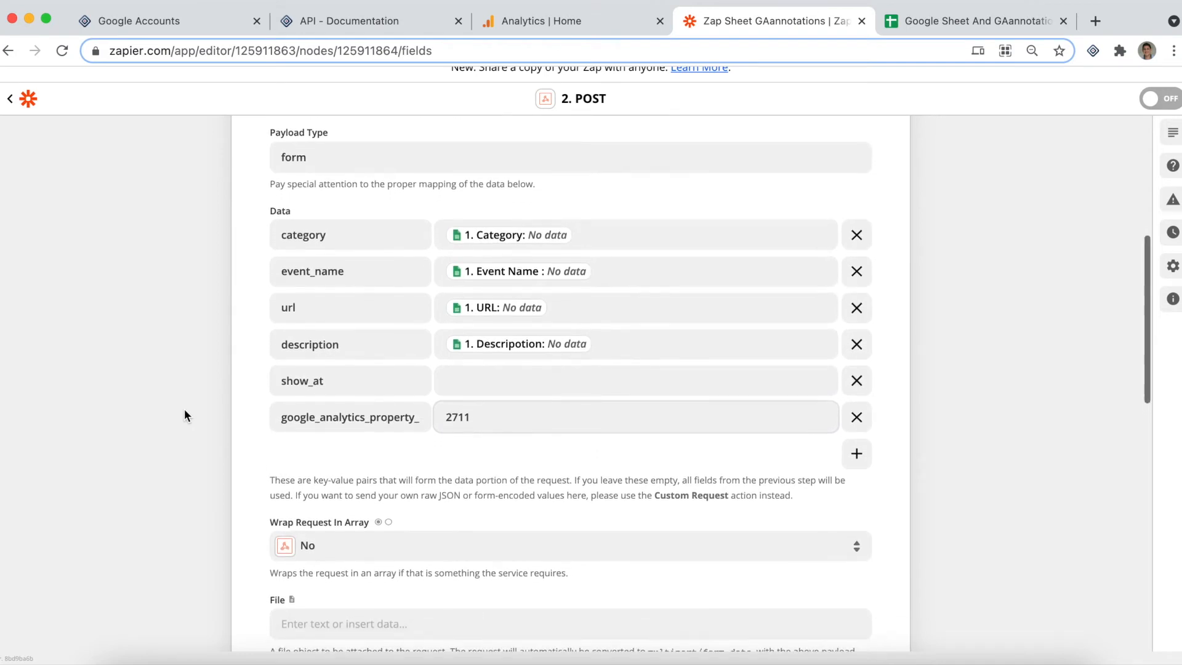
{"action": "scroll", "coordinate": [183, 409], "scroll_direction": "down", "scroll_amount": 1}
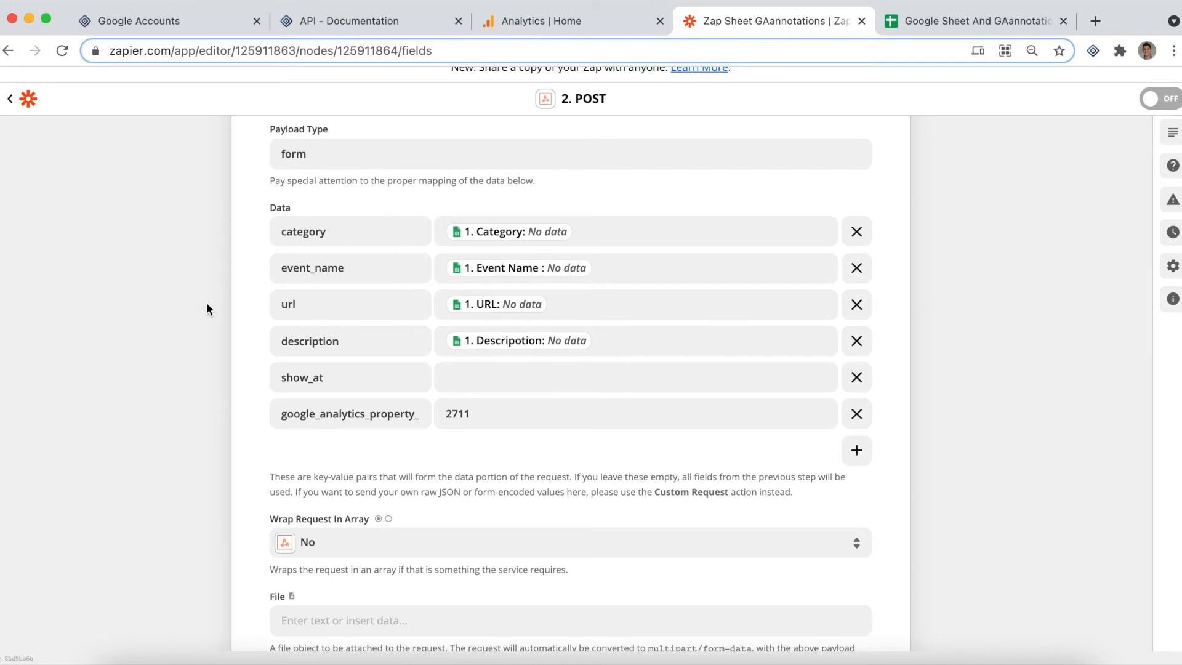
{"action": "scroll", "coordinate": [205, 302], "scroll_direction": "down", "scroll_amount": 3}
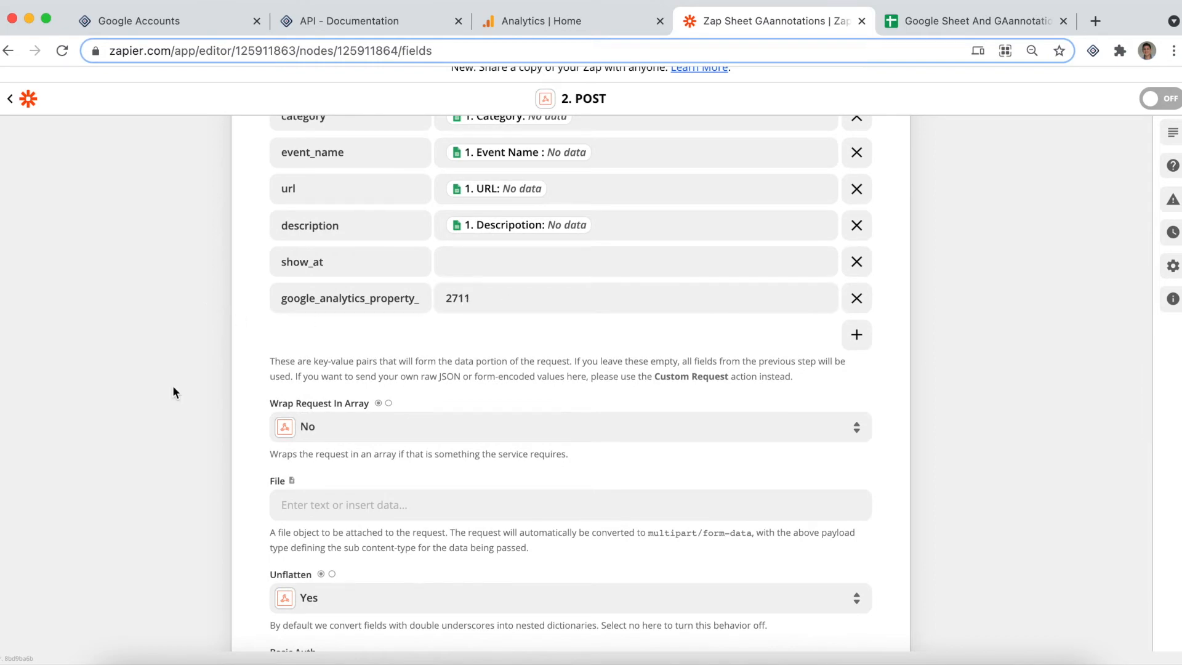
{"action": "scroll", "coordinate": [172, 385], "scroll_direction": "down", "scroll_amount": 10}
{"action": "left_click", "coordinate": [594, 557]}
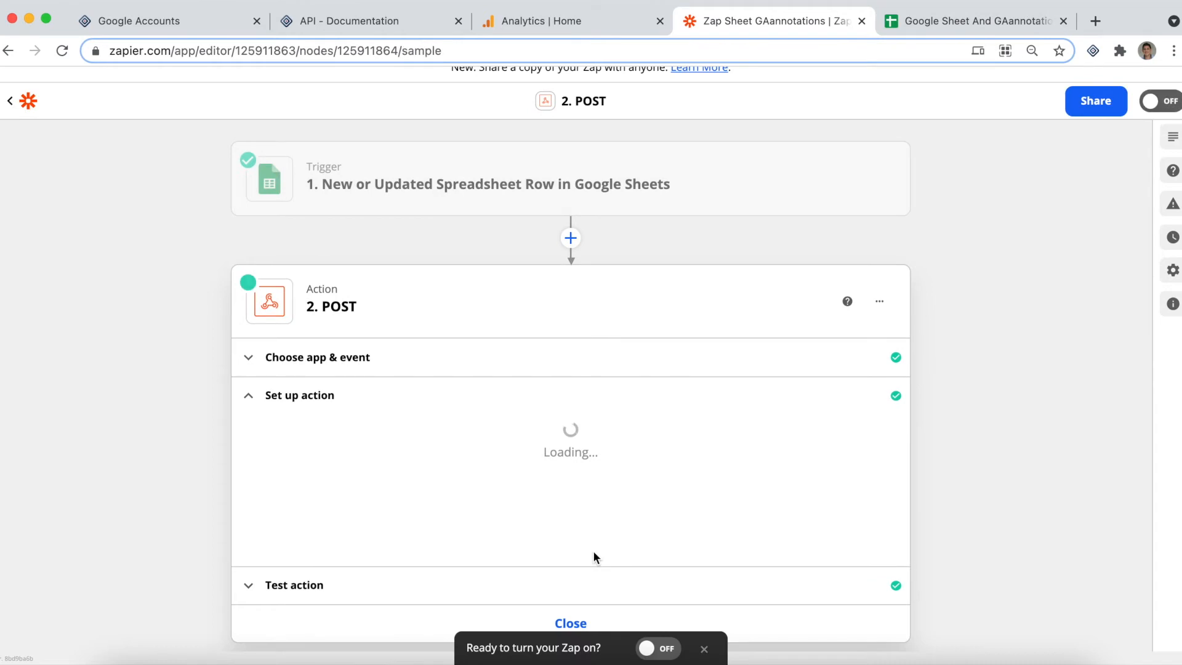
{"action": "left_click", "coordinate": [656, 647]}
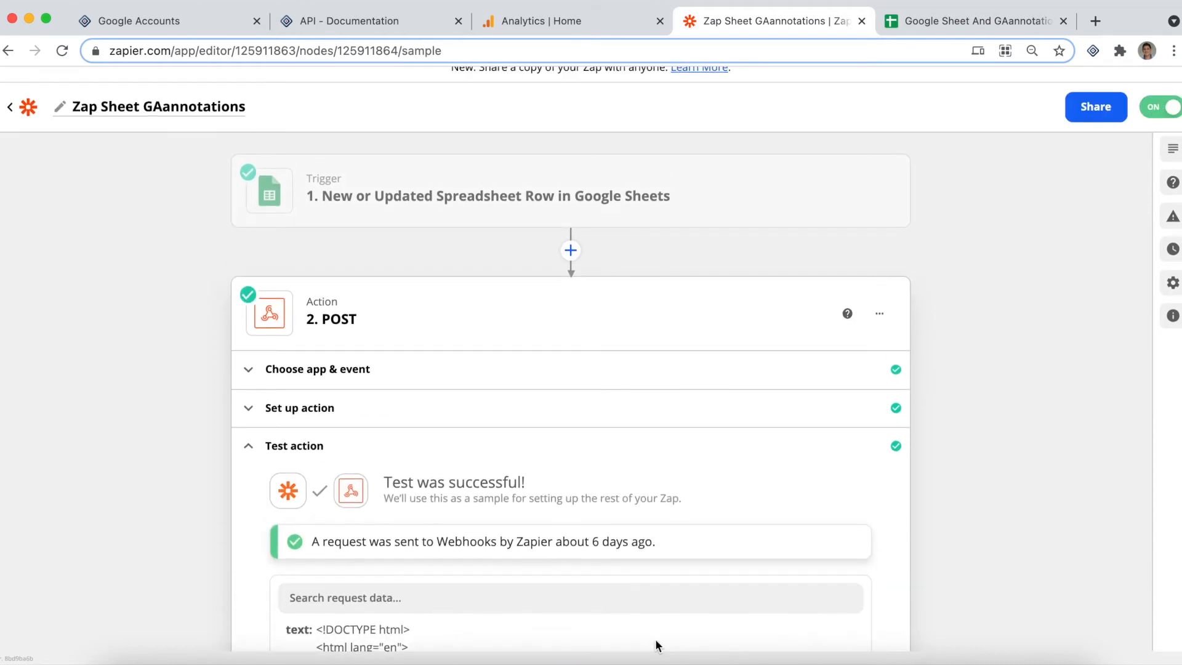
Switch to the Google Sheet and enter App2you as the Event Name and Testing API as the Category in row 2
{"action": "left_click", "coordinate": [966, 21]}
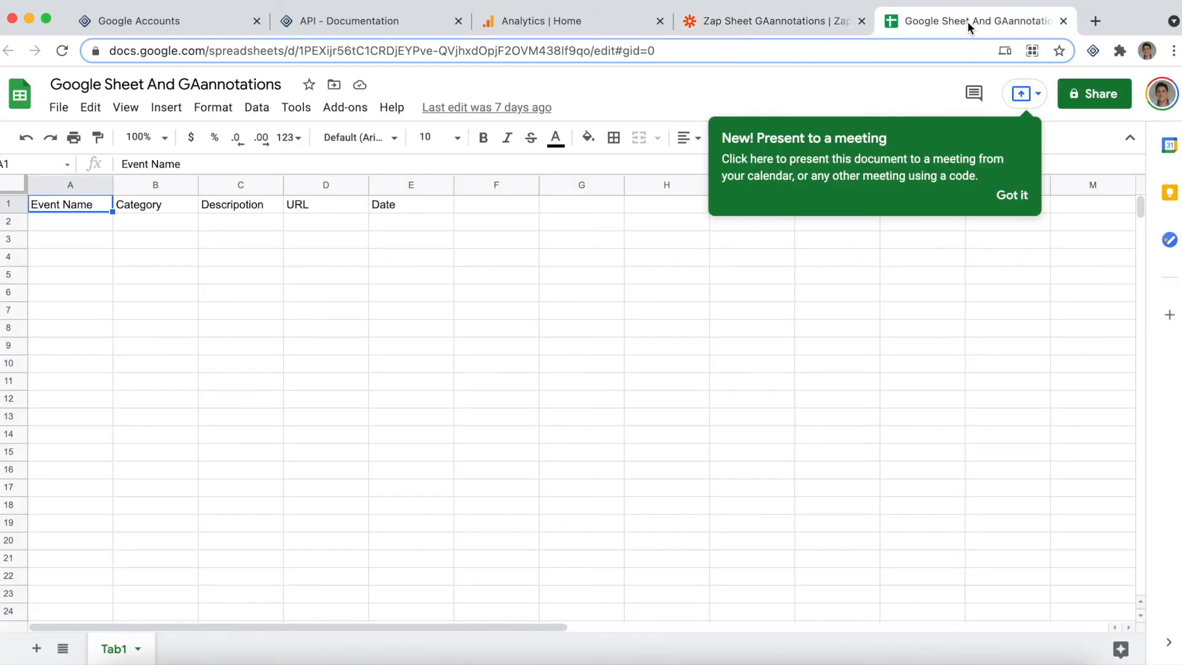
{"action": "left_click", "coordinate": [62, 234]}
{"action": "left_click", "coordinate": [61, 223]}
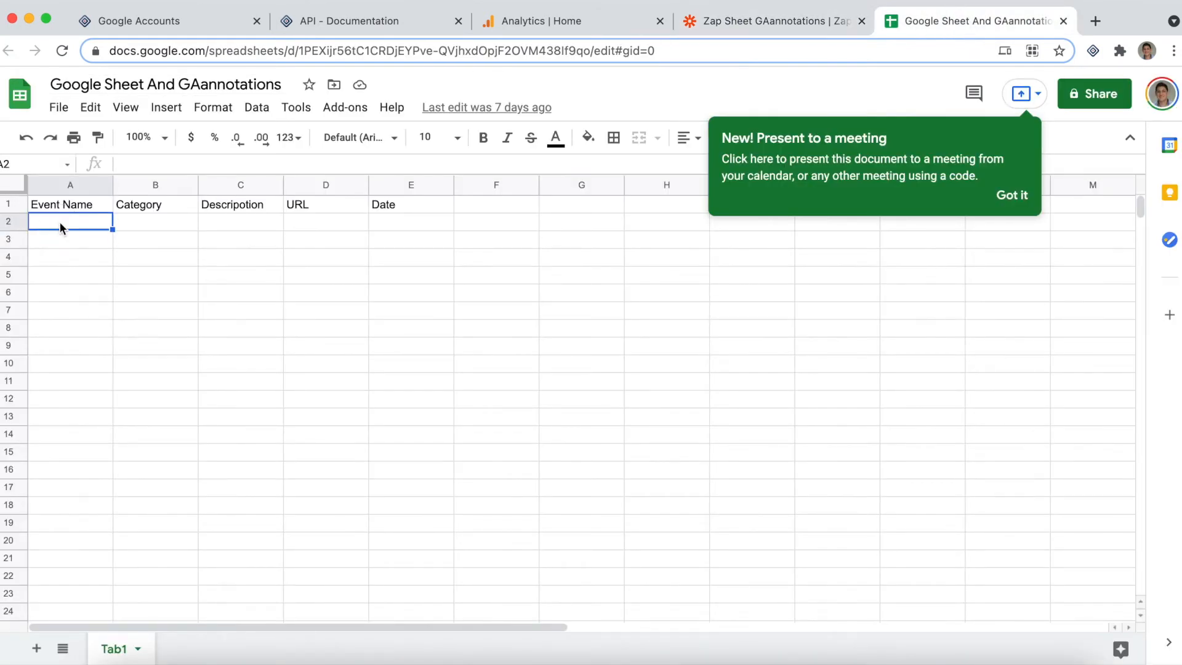
{"action": "type", "text": "T"}
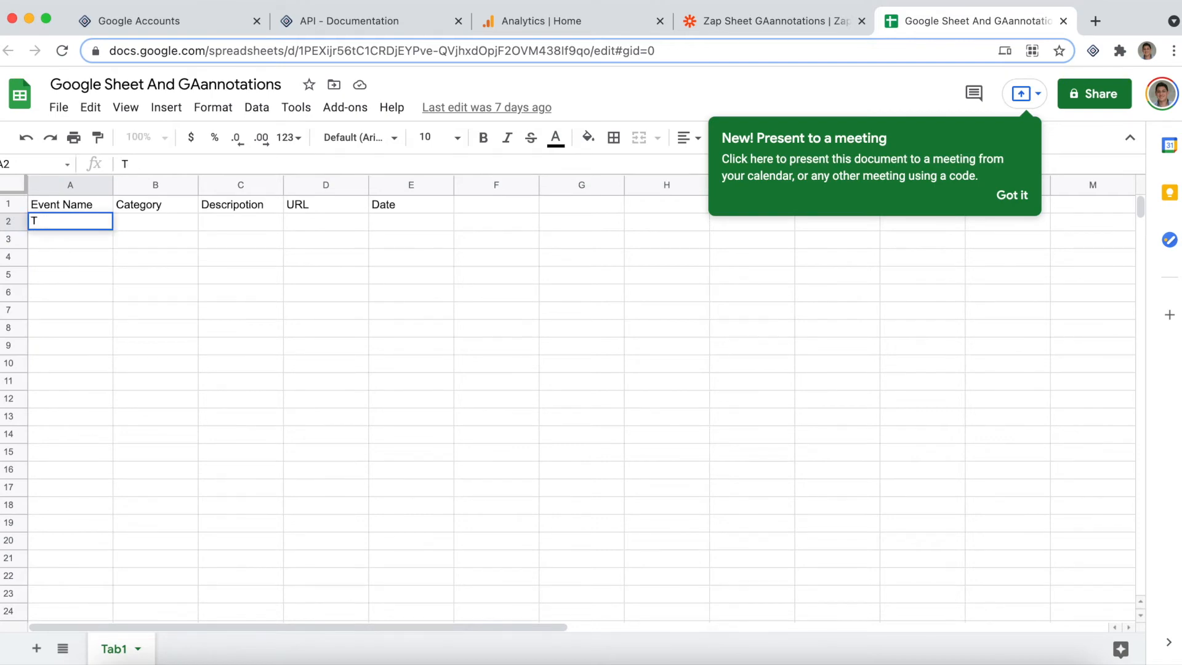
{"action": "type", "text": "App2you"}
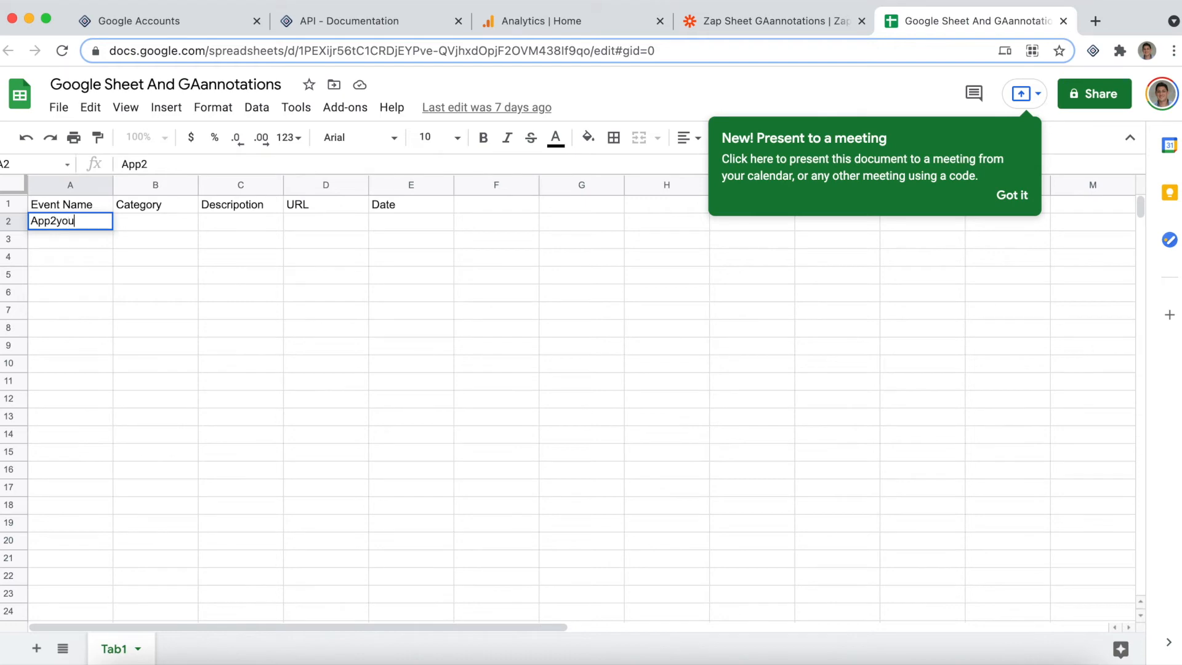
{"action": "left_click", "coordinate": [137, 217]}
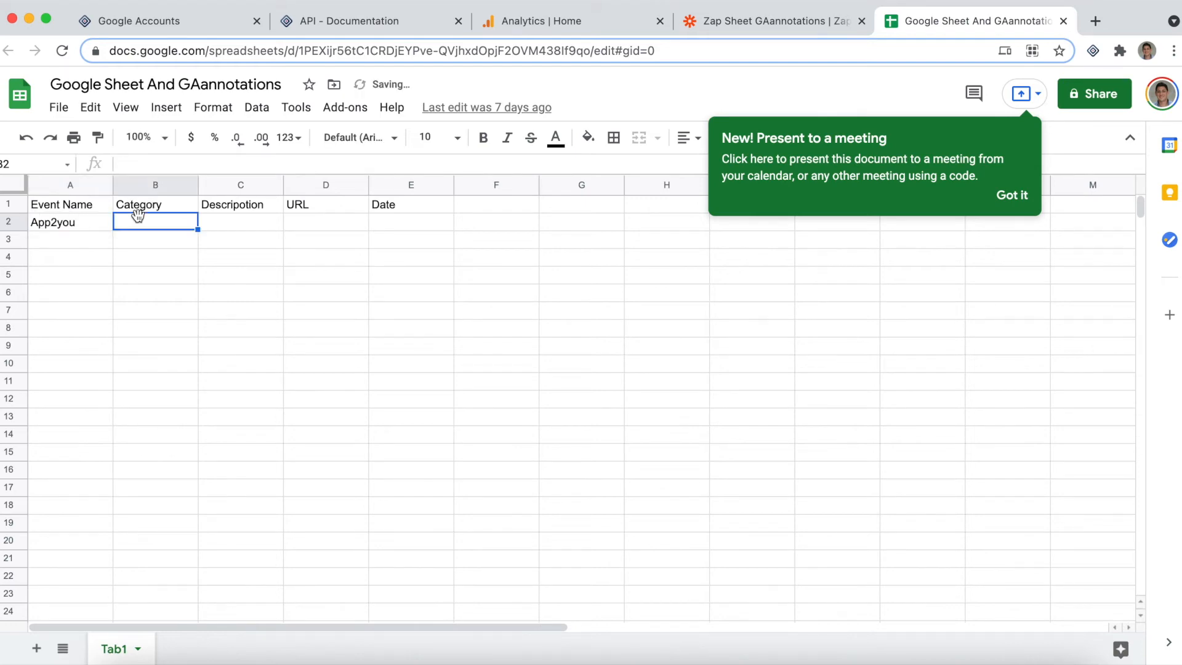
{"action": "type", "text": "Testing API"}
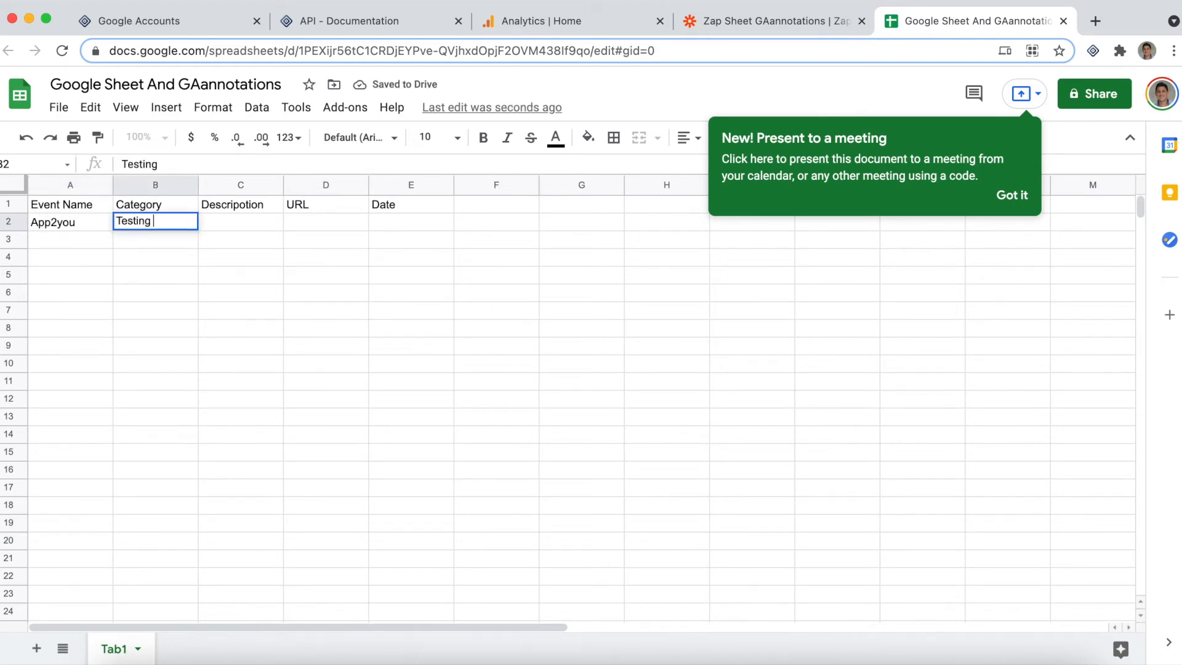
Enter "Zapier API Google Sheets" in the Descripotion column of row 2
{"action": "left_click", "coordinate": [231, 220]}
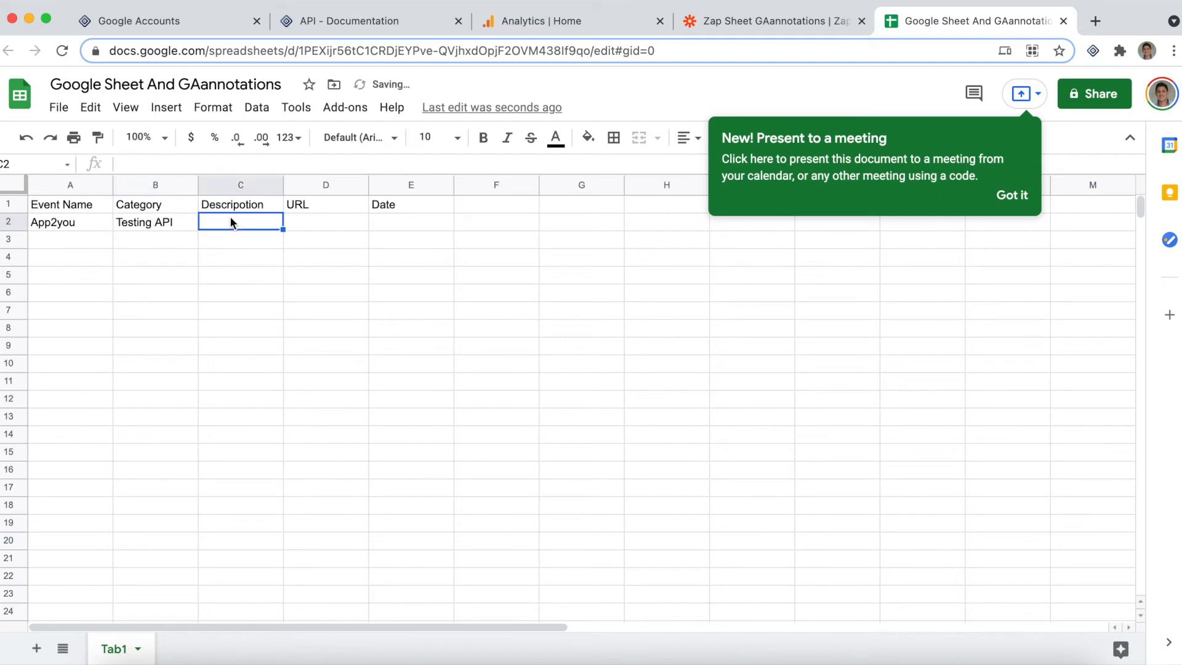
{"action": "type", "text": "Z"}
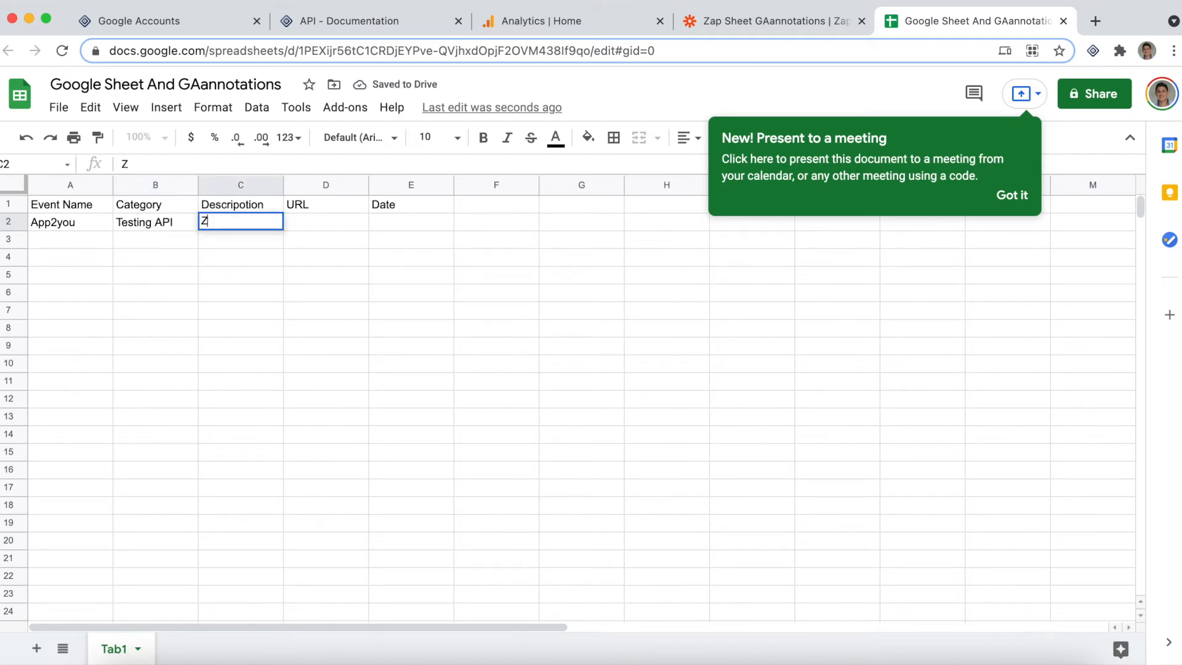
{"action": "type", "text": "apier API Google Shee"}
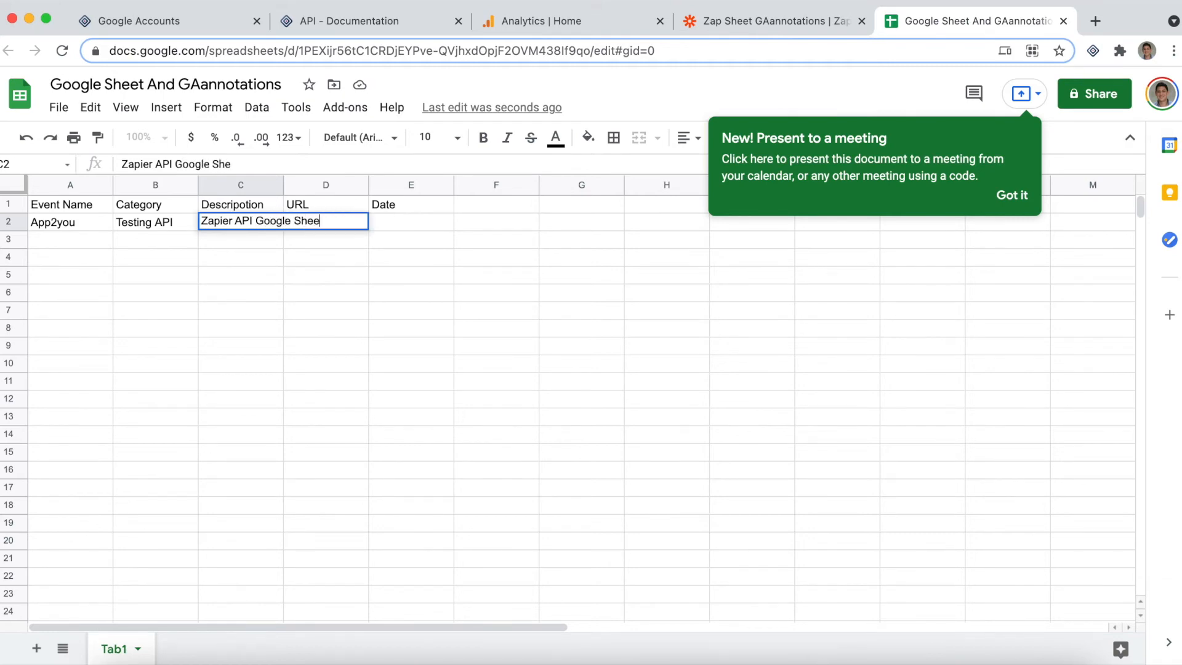
{"action": "key", "text": "Return"}
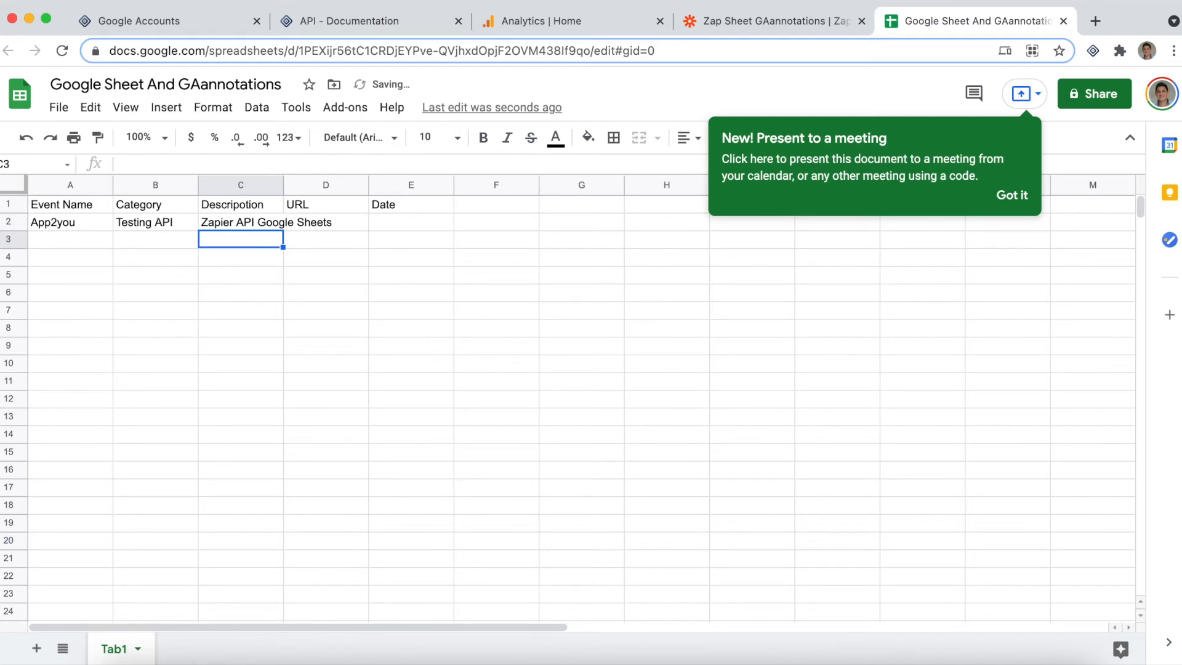
{"action": "left_click", "coordinate": [352, 223]}
{"action": "left_click", "coordinate": [371, 21]}
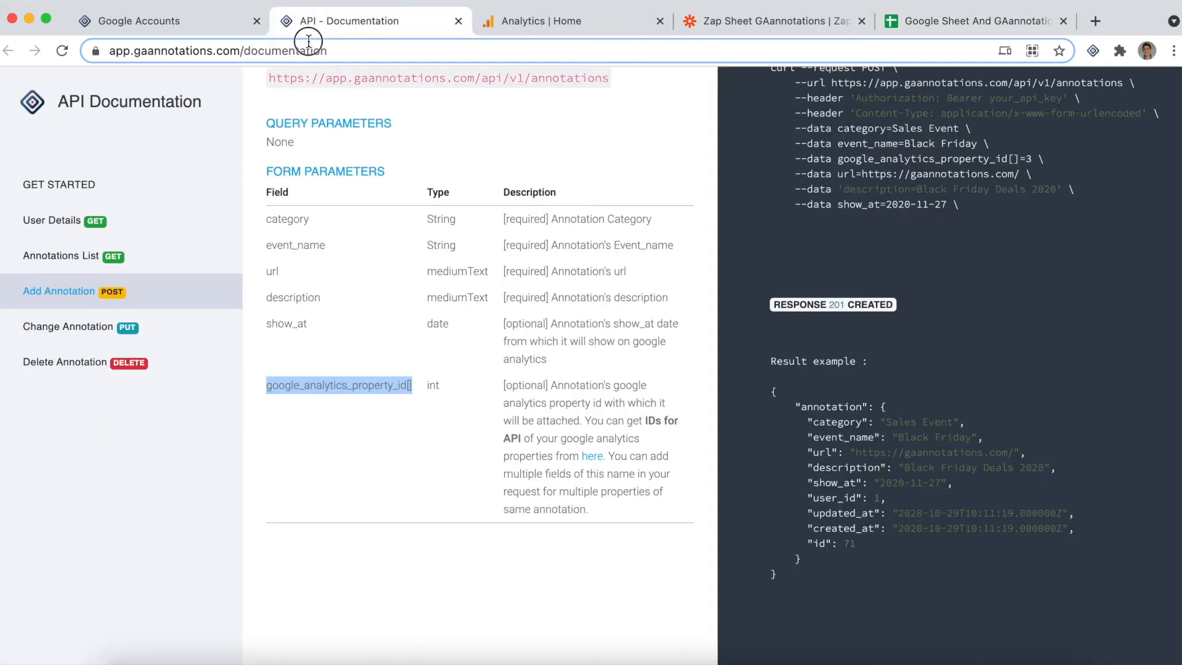
{"action": "left_click", "coordinate": [309, 42]}
{"action": "key", "text": "ctrl+c"}
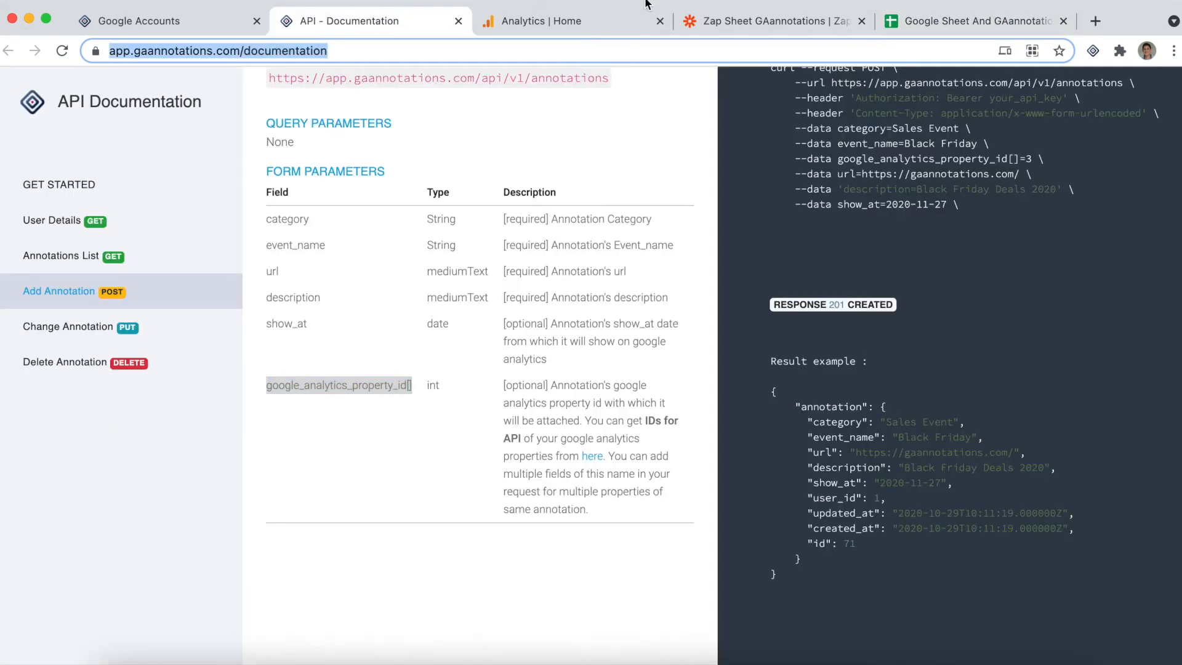
{"action": "left_click", "coordinate": [762, 20]}
{"action": "left_click", "coordinate": [953, 22]}
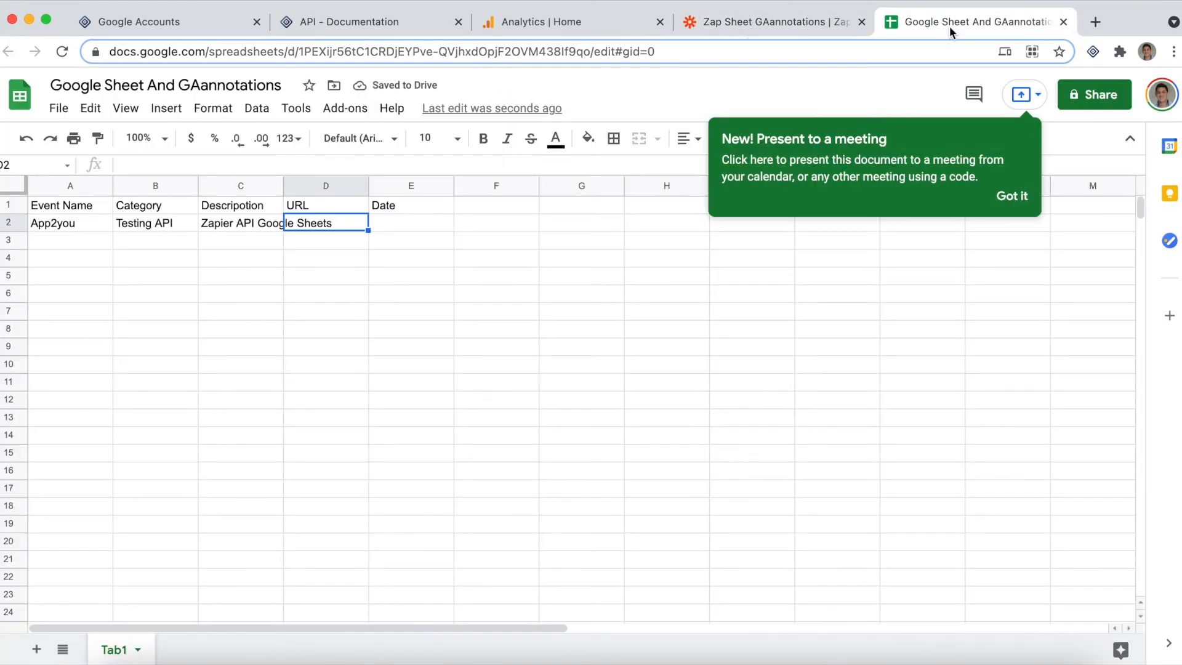
{"action": "key", "text": "ctrl+v"}
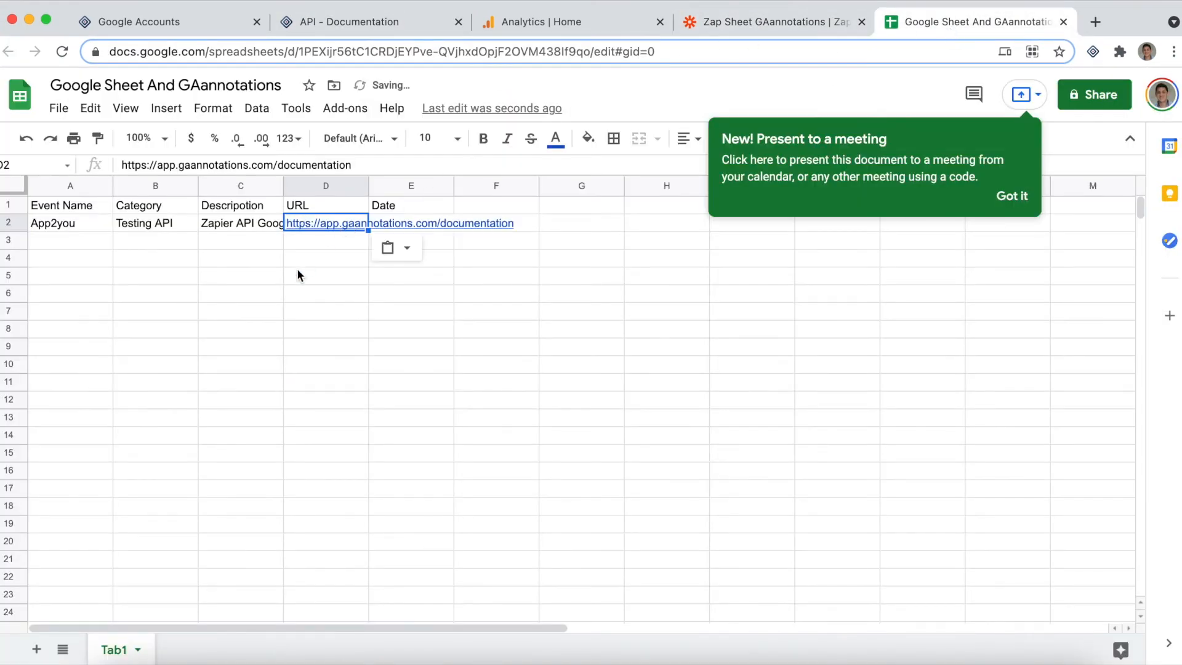
{"action": "left_click", "coordinate": [316, 254]}
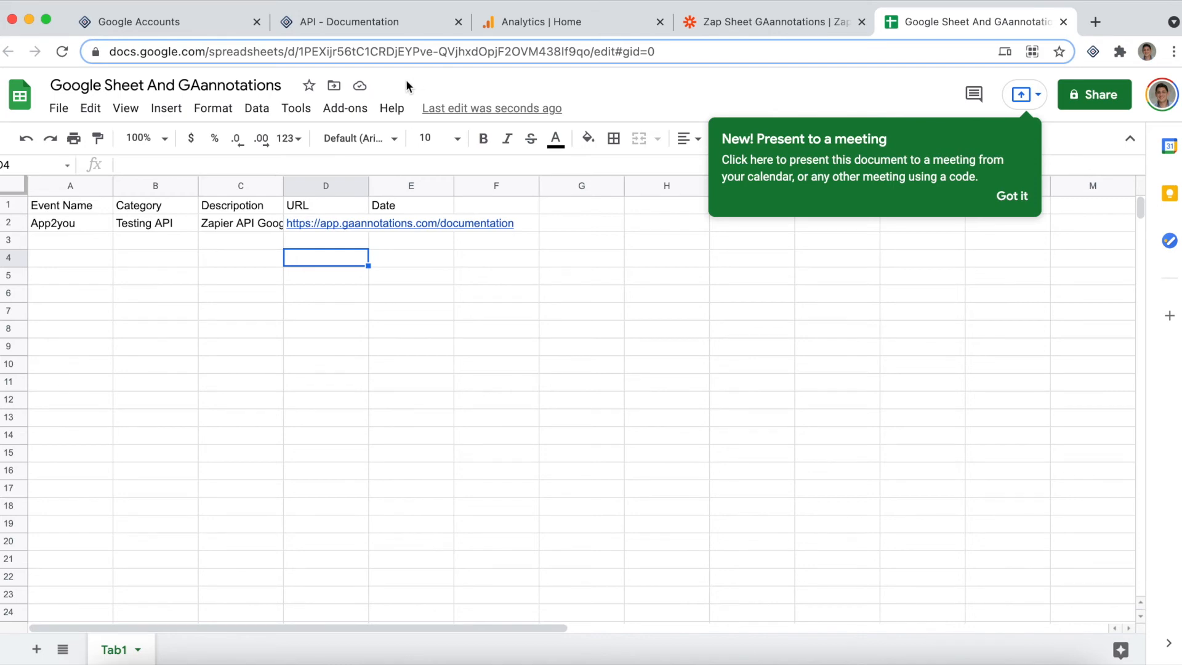
Switch to GAannotations, reload the annotations list, check the Testing API annotation's property, and return to the Google Sheet
{"action": "left_click", "coordinate": [188, 23]}
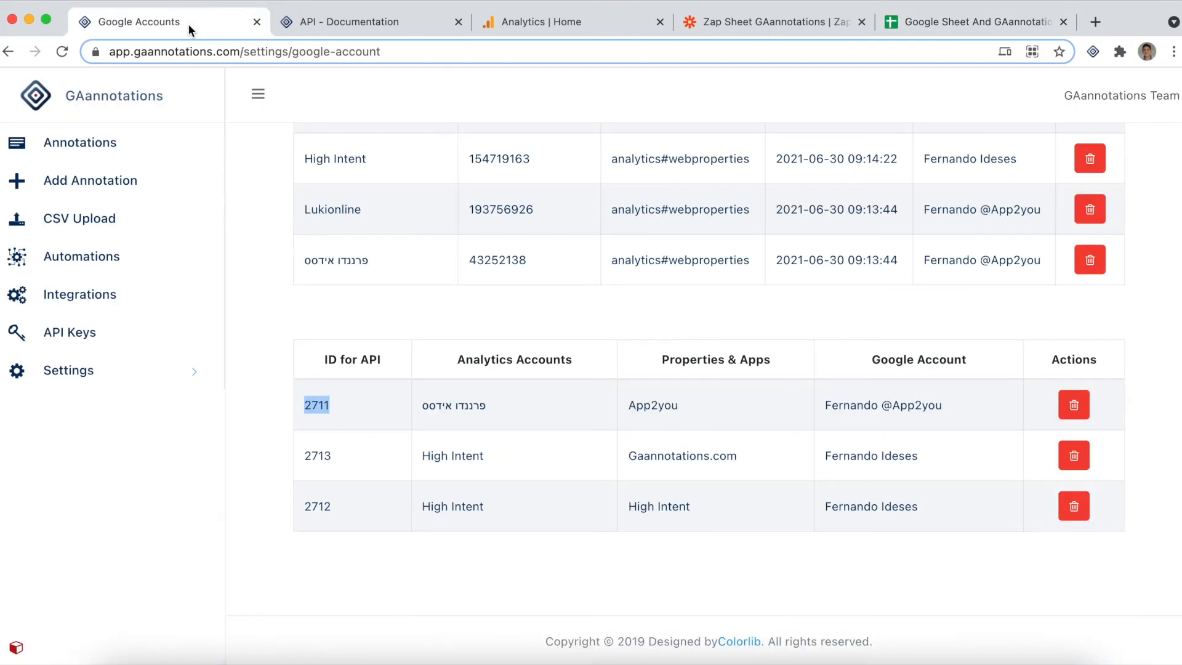
{"action": "left_click", "coordinate": [102, 148]}
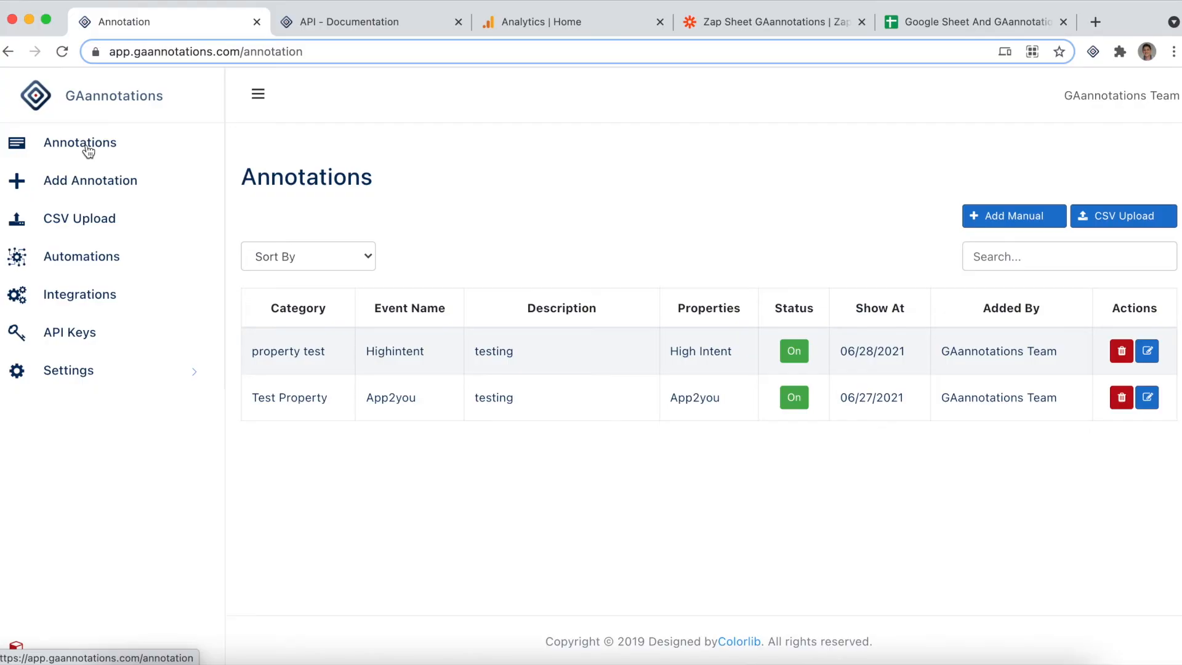
{"action": "left_click", "coordinate": [63, 52]}
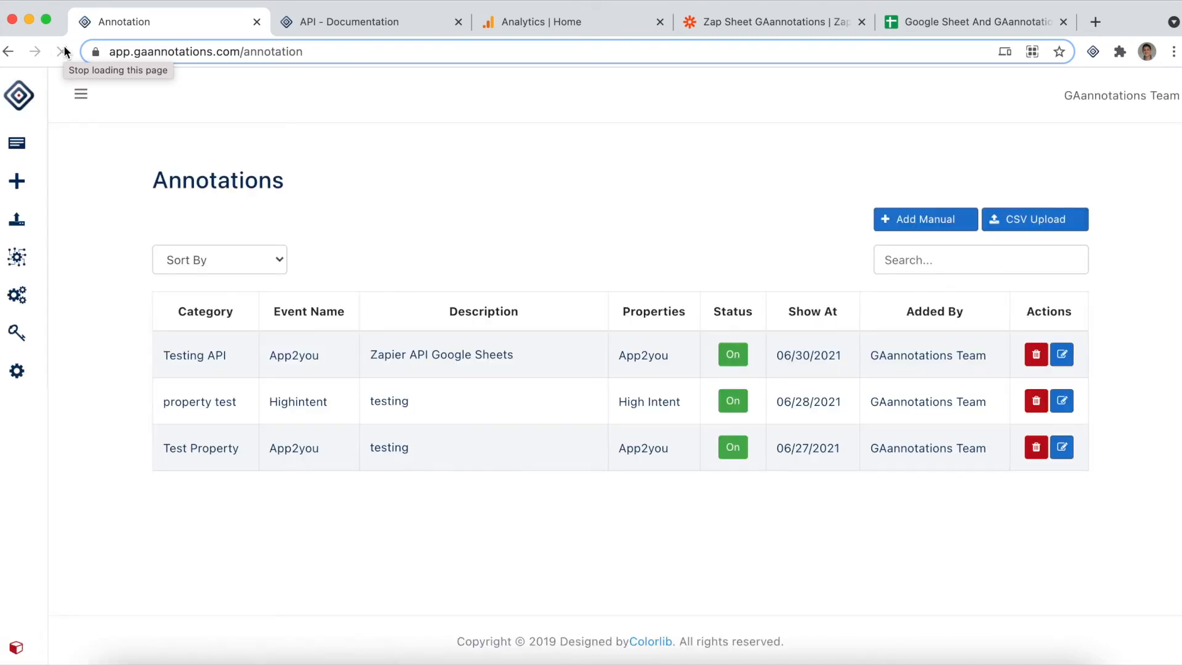
{"action": "left_click_drag", "start_coordinate": [162, 355], "coordinate": [233, 357]}
{"action": "left_click_drag", "start_coordinate": [619, 312], "coordinate": [617, 357]}
{"action": "left_click", "coordinate": [703, 354]}
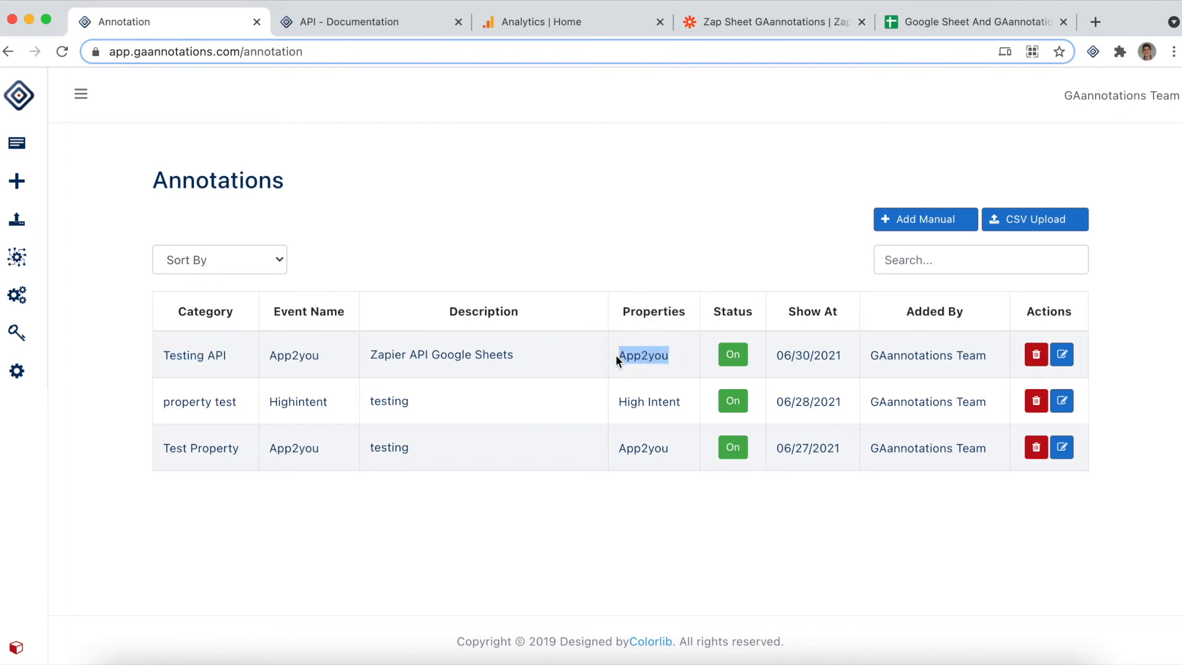
{"action": "left_click", "coordinate": [959, 23]}
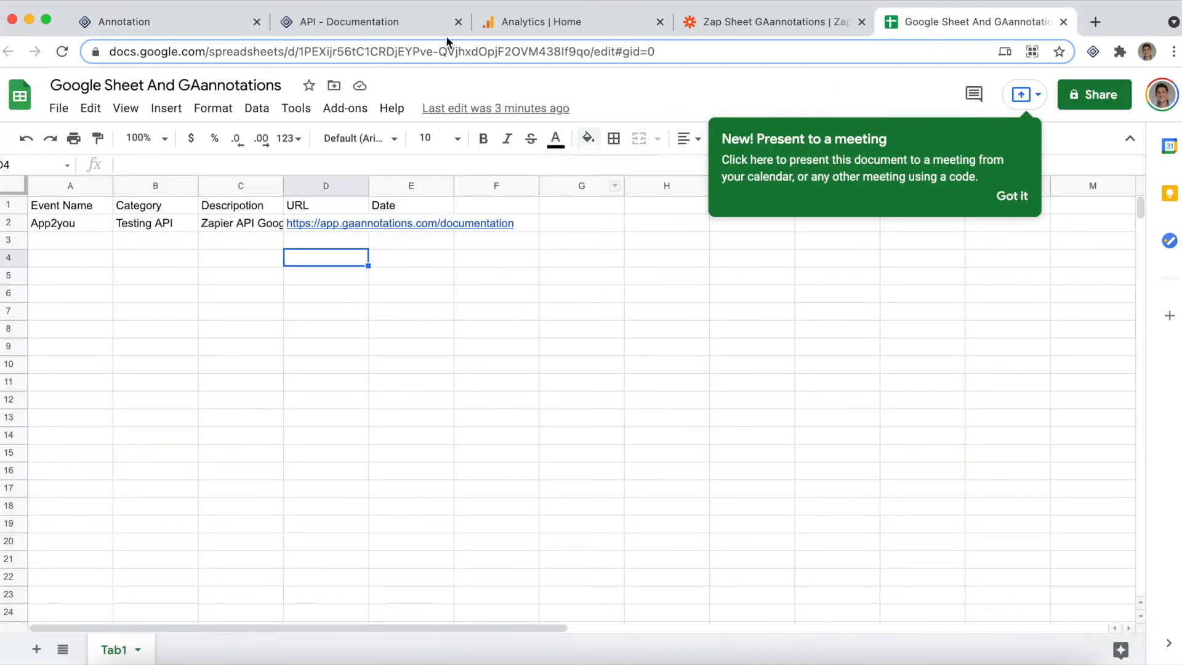
Check the Testing API annotation's Show At date in GAannotations, then switch to Google Analytics
{"action": "left_click", "coordinate": [217, 21]}
{"action": "left_click_drag", "start_coordinate": [845, 355], "coordinate": [761, 363]}
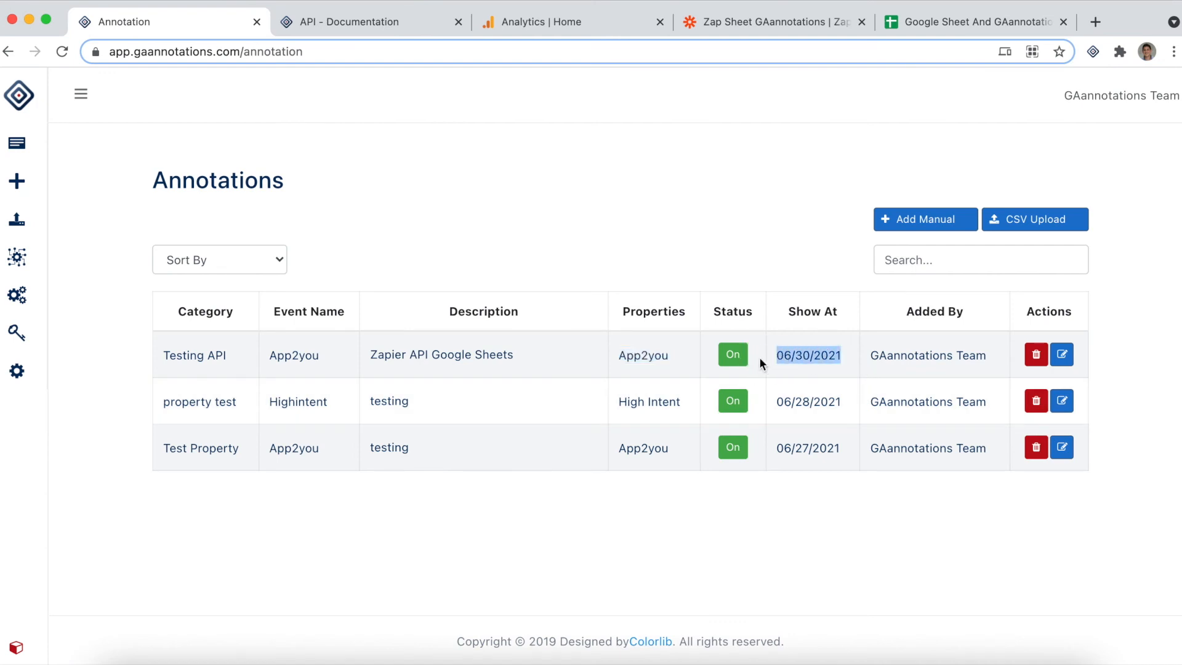
{"action": "left_click", "coordinate": [586, 20]}
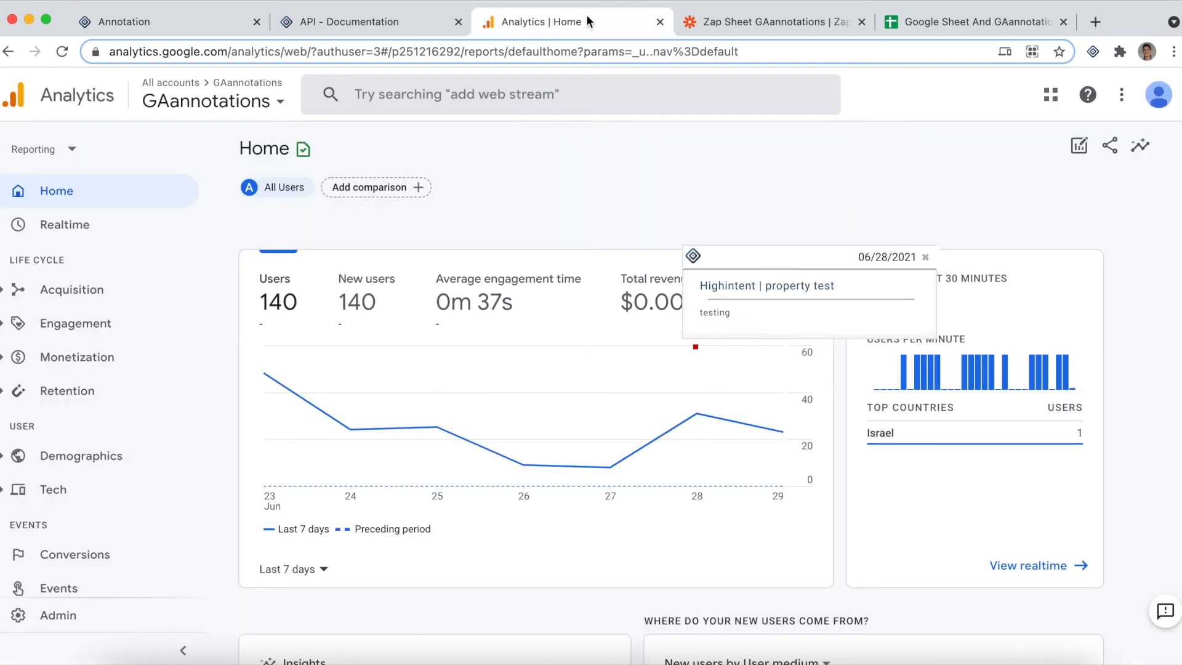
Close the open annotation card and apply an App2you property filter in the GAannotations extension's Google Analytics display settings
{"action": "left_click", "coordinate": [925, 257]}
{"action": "left_click", "coordinate": [1096, 53]}
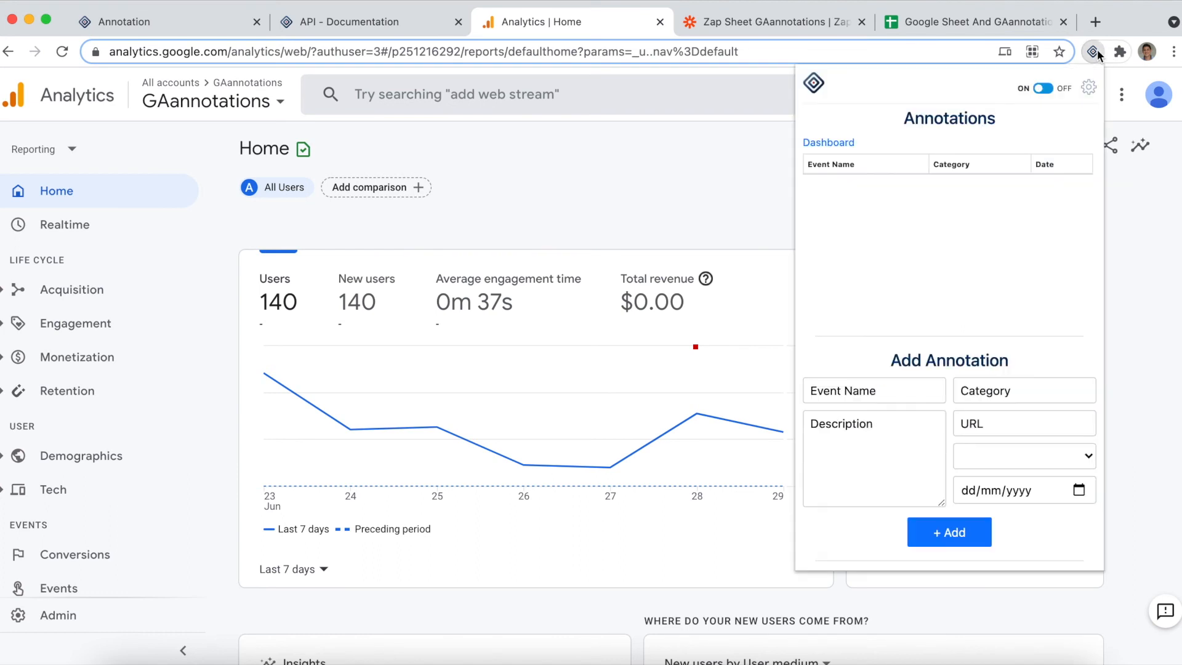
{"action": "scroll", "coordinate": [931, 462], "scroll_direction": "down", "scroll_amount": 5}
{"action": "left_click", "coordinate": [926, 385]}
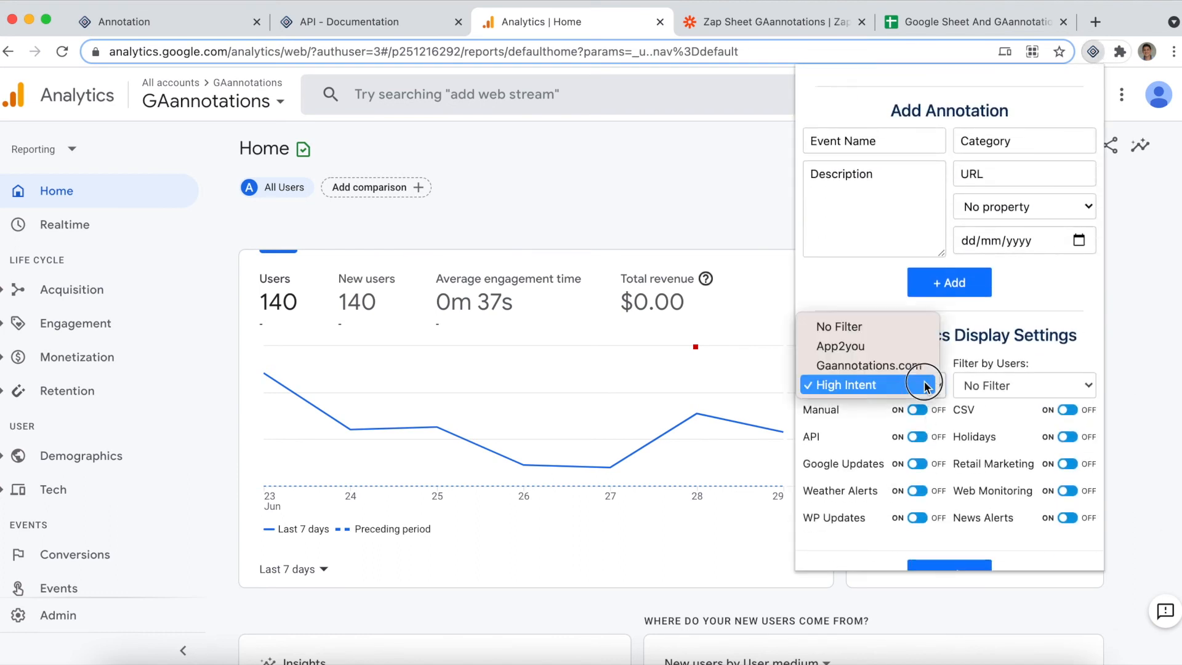
{"action": "left_click", "coordinate": [879, 349]}
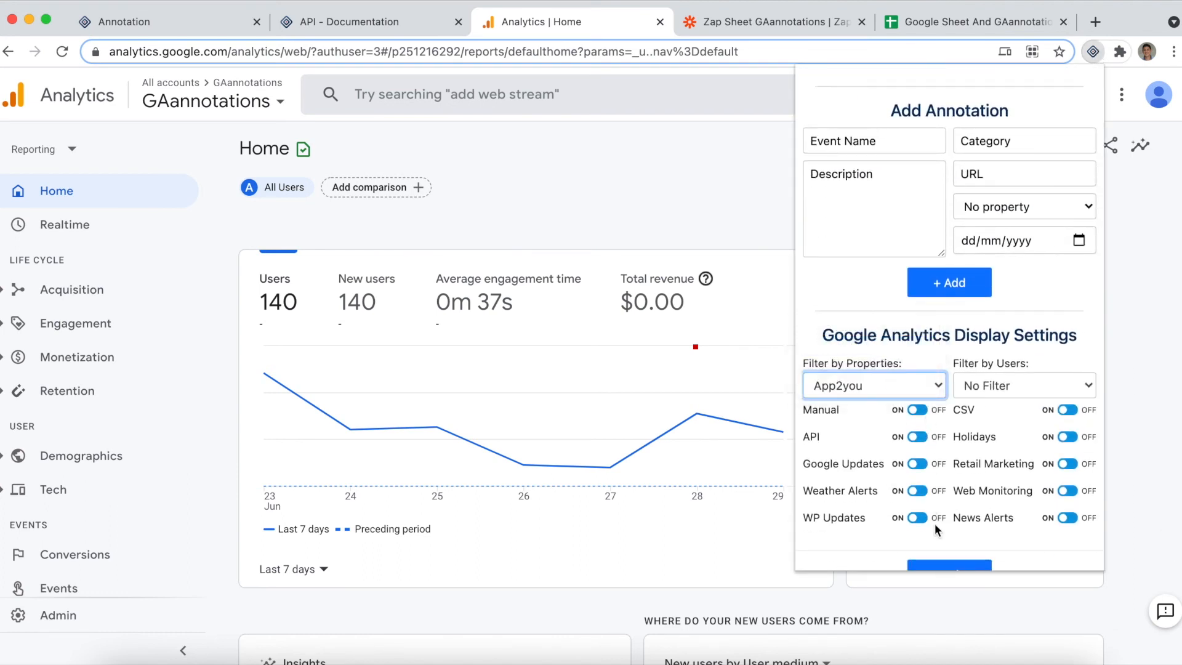
{"action": "scroll", "coordinate": [935, 523], "scroll_direction": "down", "scroll_amount": 1}
{"action": "left_click", "coordinate": [949, 550]}
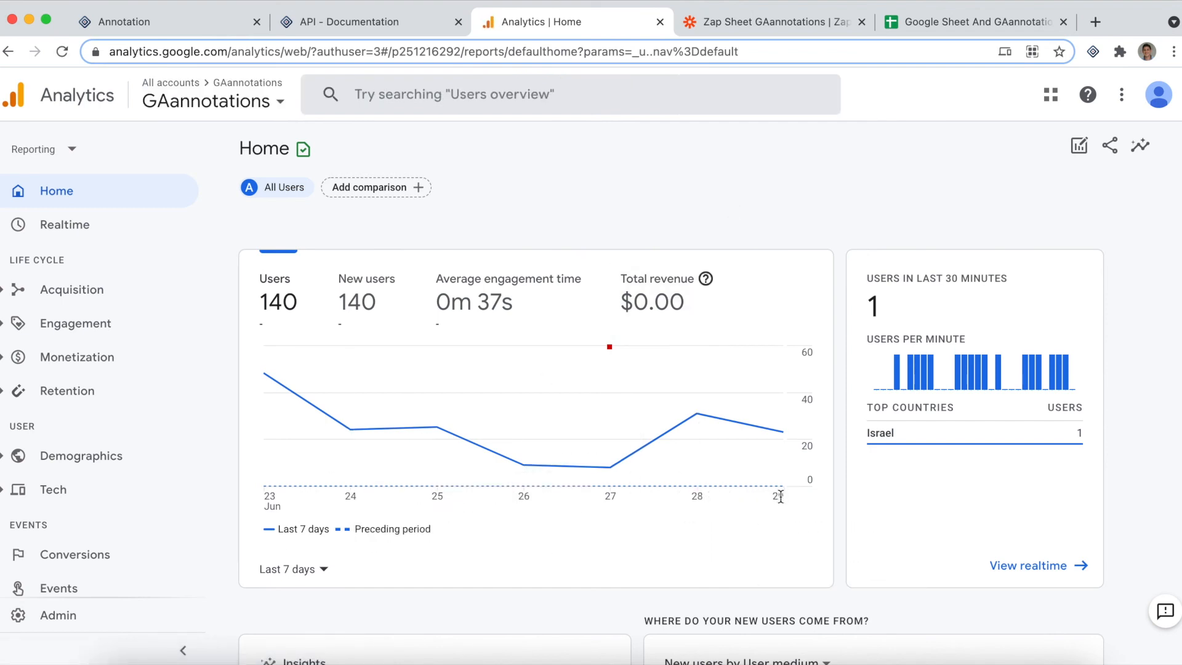
Set a custom date range of Jun 24, 2021 to Jun 30, 2021 for the Users chart
{"action": "left_click", "coordinate": [323, 569]}
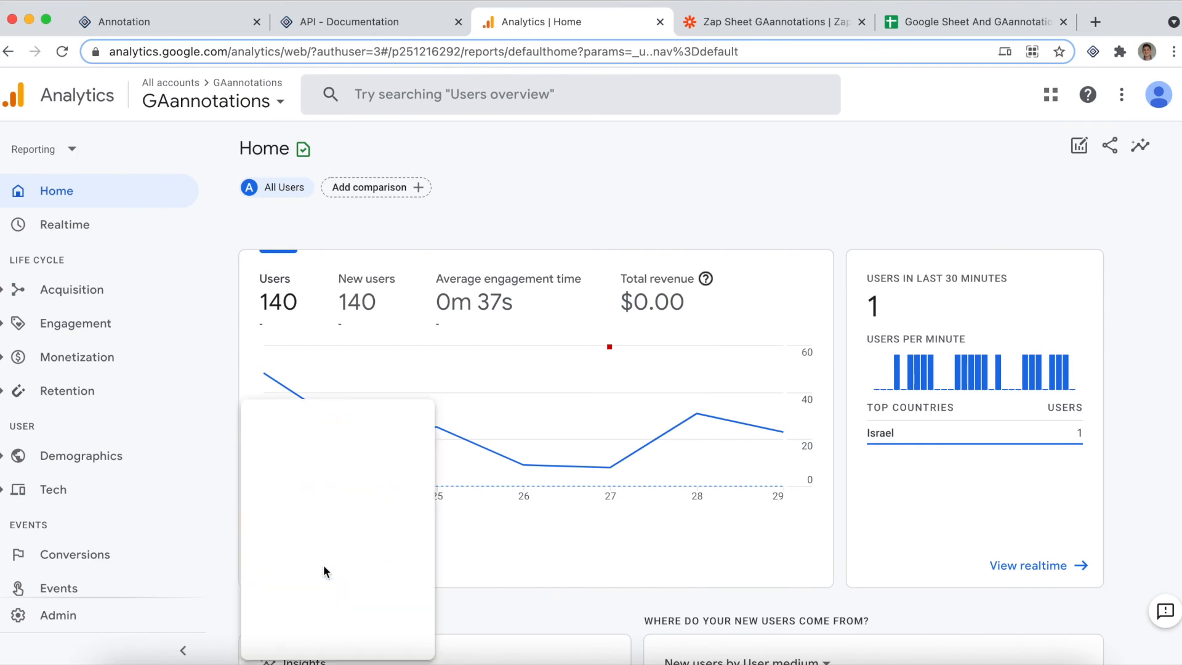
{"action": "left_click", "coordinate": [289, 638]}
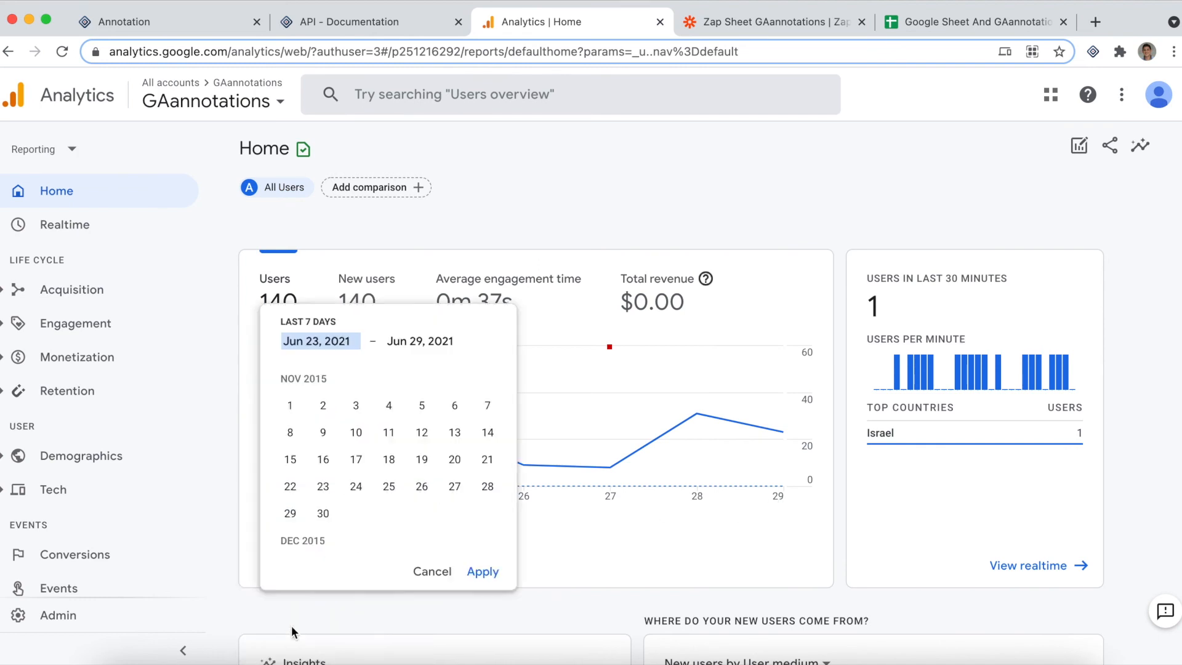
{"action": "left_click", "coordinate": [422, 482]}
{"action": "left_click", "coordinate": [388, 511]}
{"action": "left_click", "coordinate": [483, 571]}
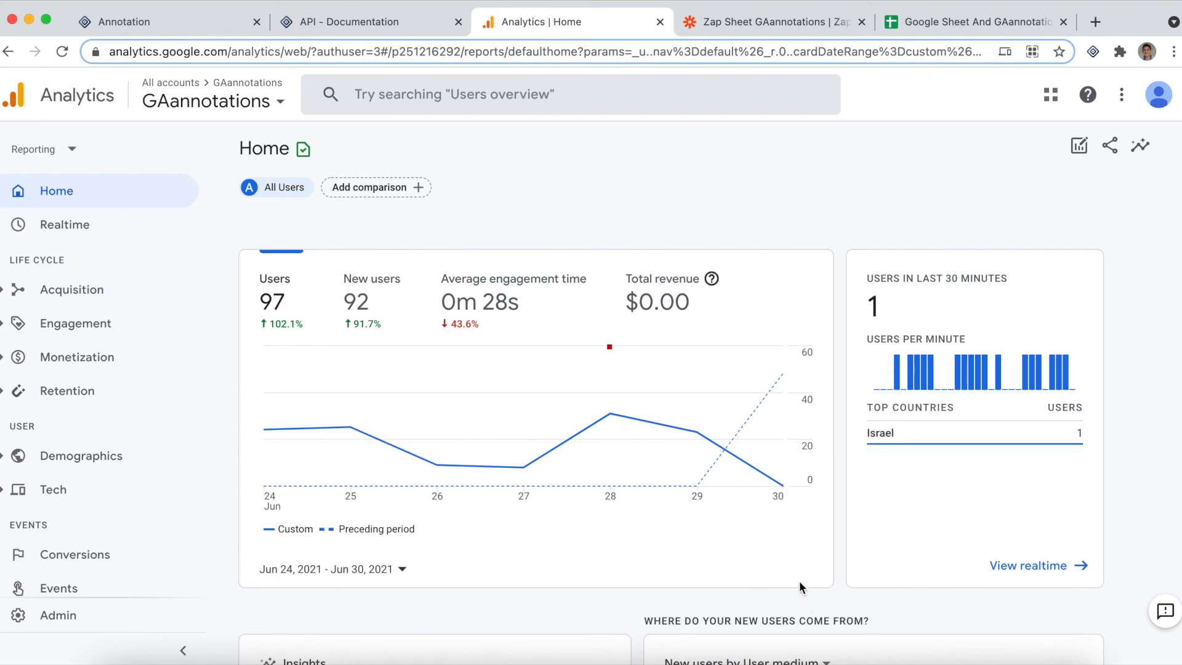
Reload the Analytics page and view the chart annotations on June 30 and June 27
{"action": "left_click", "coordinate": [64, 54]}
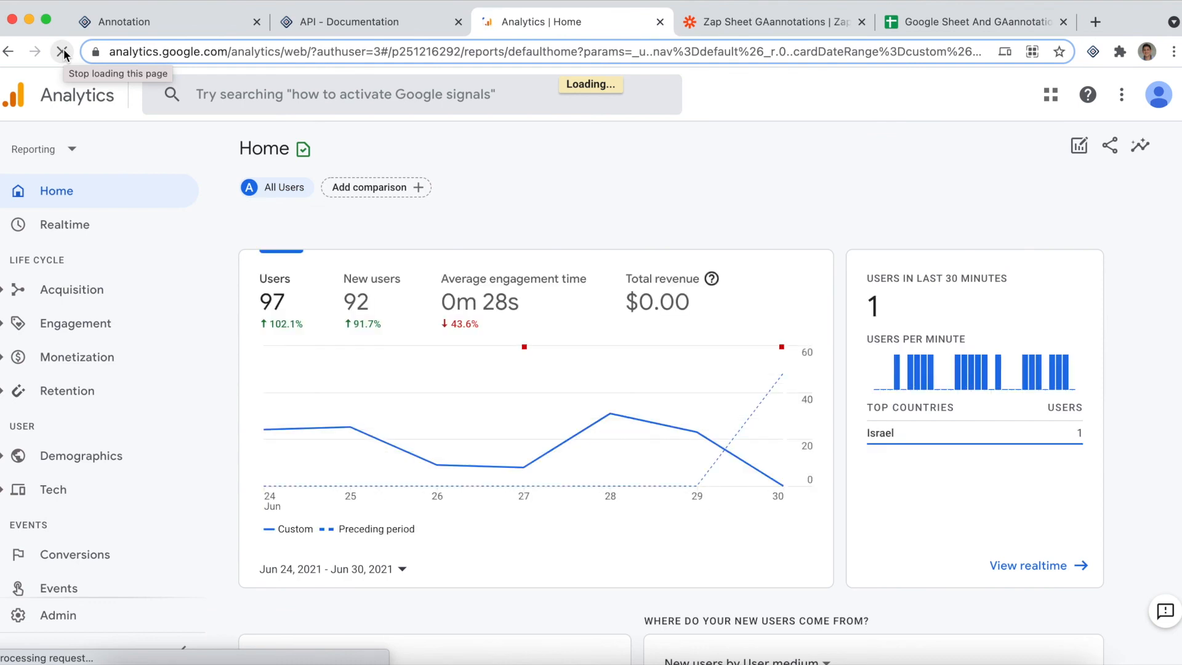
{"action": "left_click", "coordinate": [781, 348]}
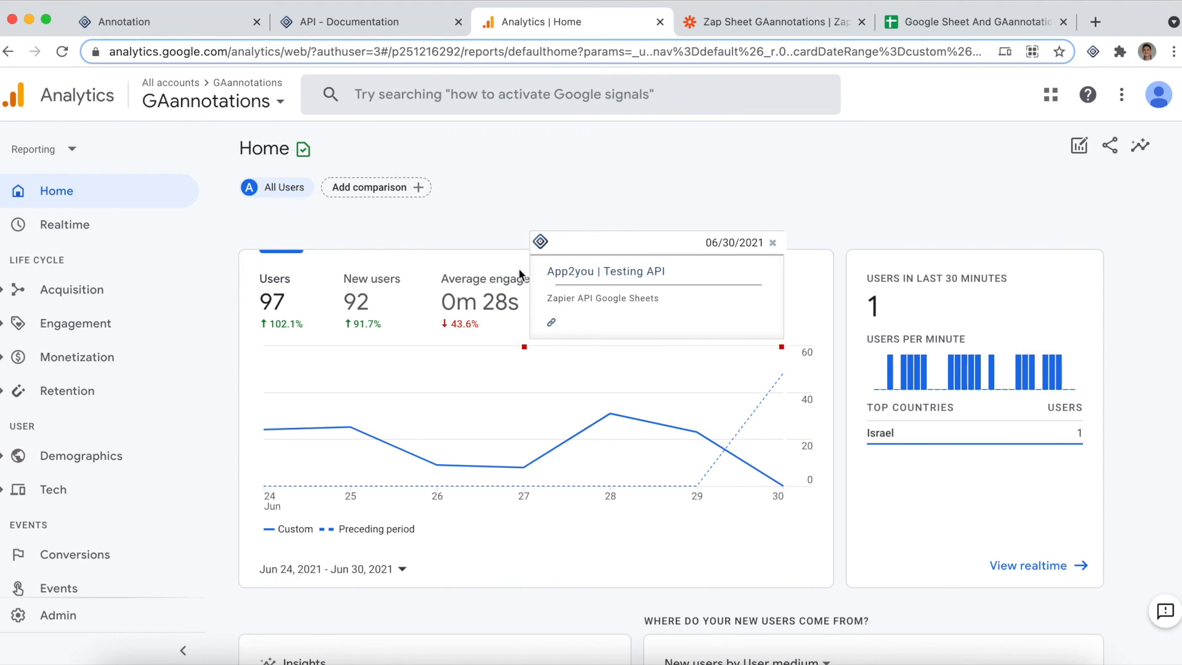
{"action": "left_click", "coordinate": [524, 346]}
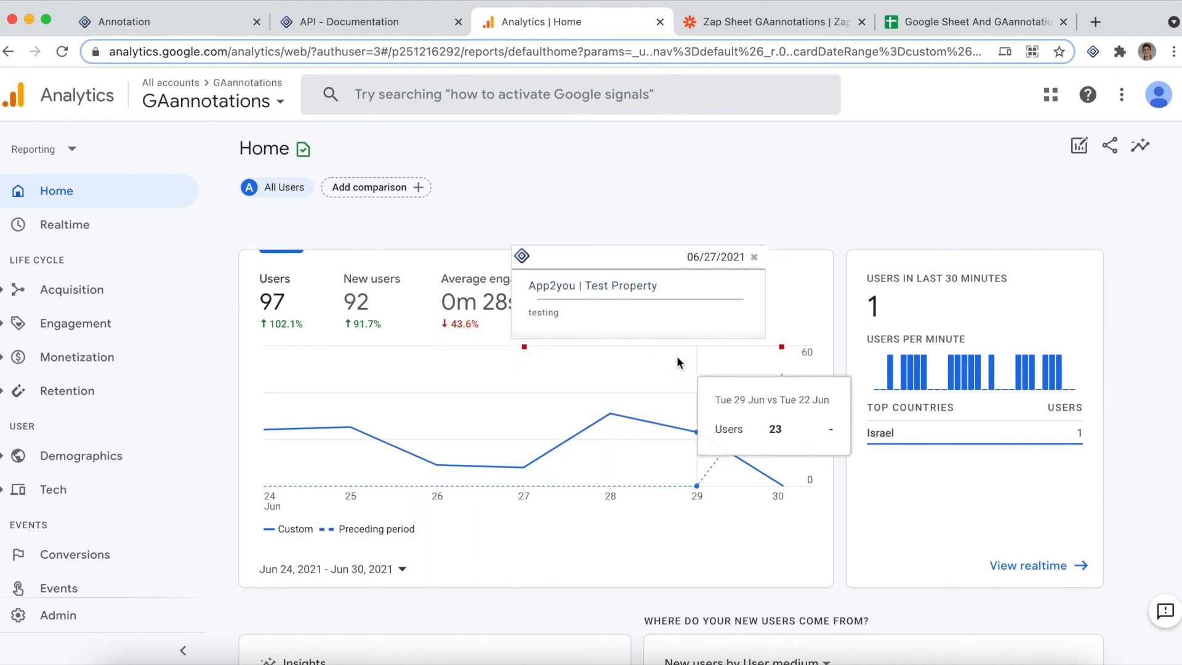
Set the GAannotations extension's property filter to No Filter, apply it and close the extension
{"action": "left_click", "coordinate": [1093, 51]}
{"action": "scroll", "coordinate": [926, 369], "scroll_direction": "down", "scroll_amount": 5}
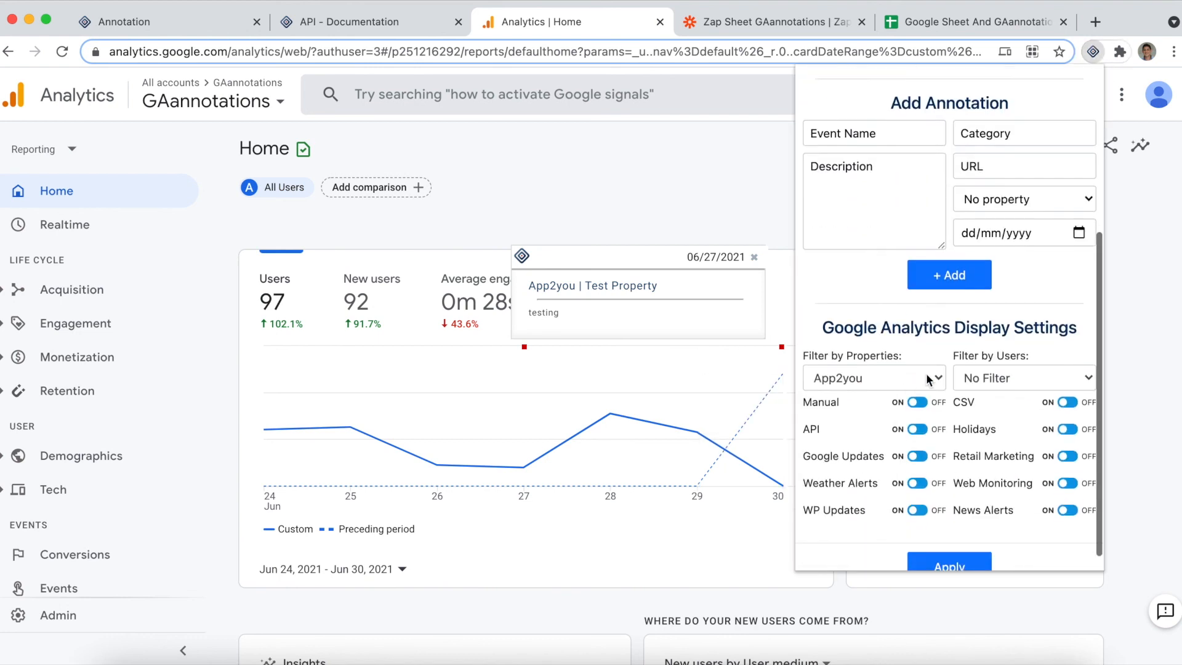
{"action": "left_click", "coordinate": [927, 378]}
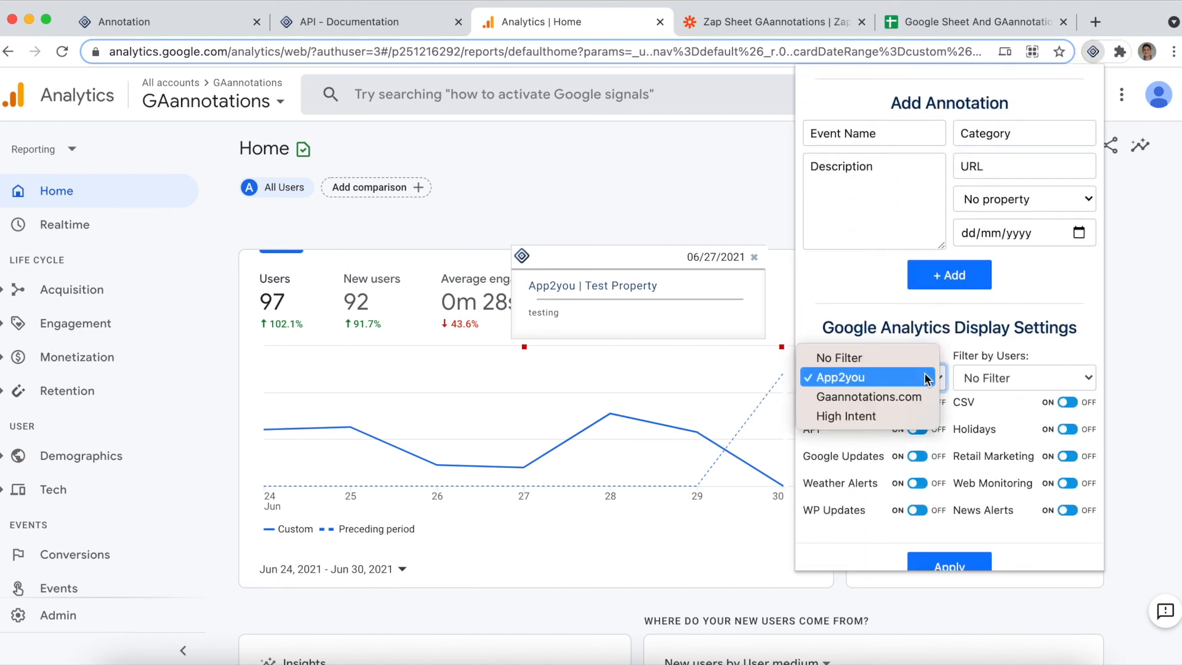
{"action": "left_click", "coordinate": [959, 568]}
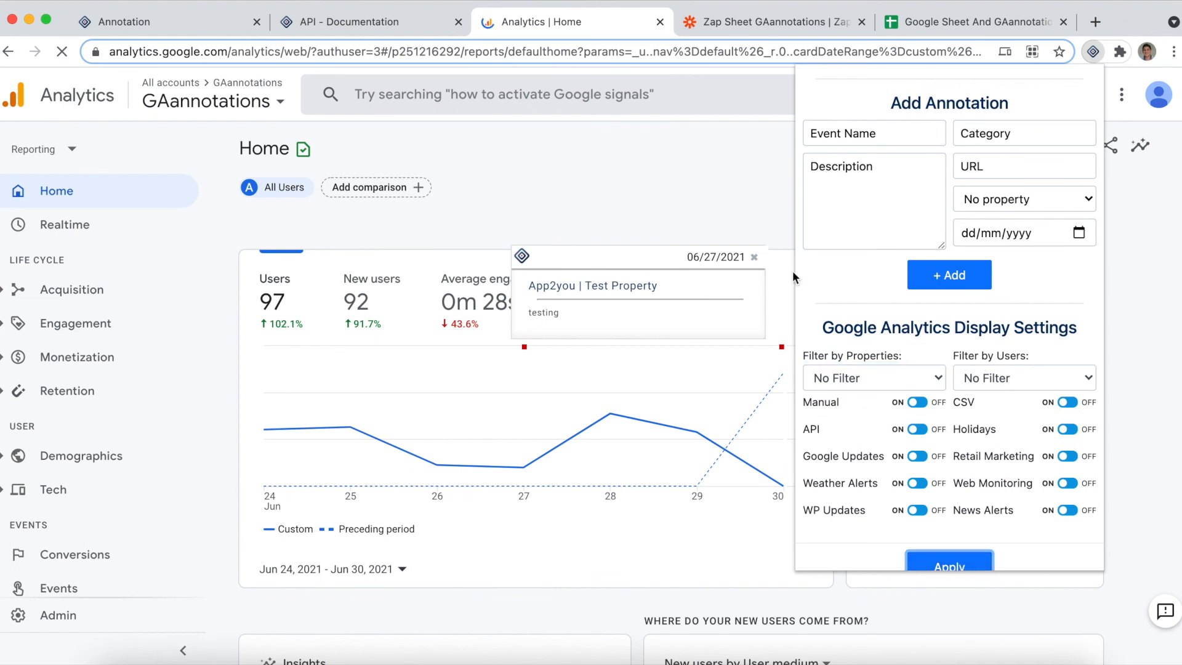
{"action": "left_click", "coordinate": [1090, 52]}
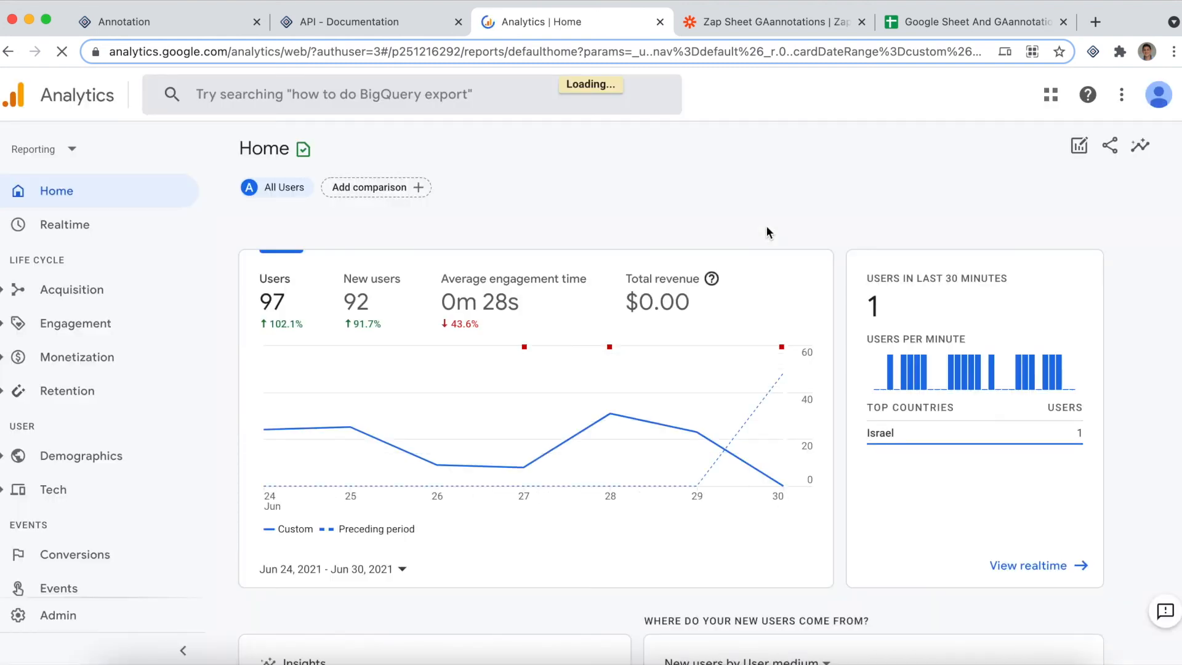
View the chart annotations on June 28, June 27 and June 30 one after another
{"action": "left_click", "coordinate": [610, 348]}
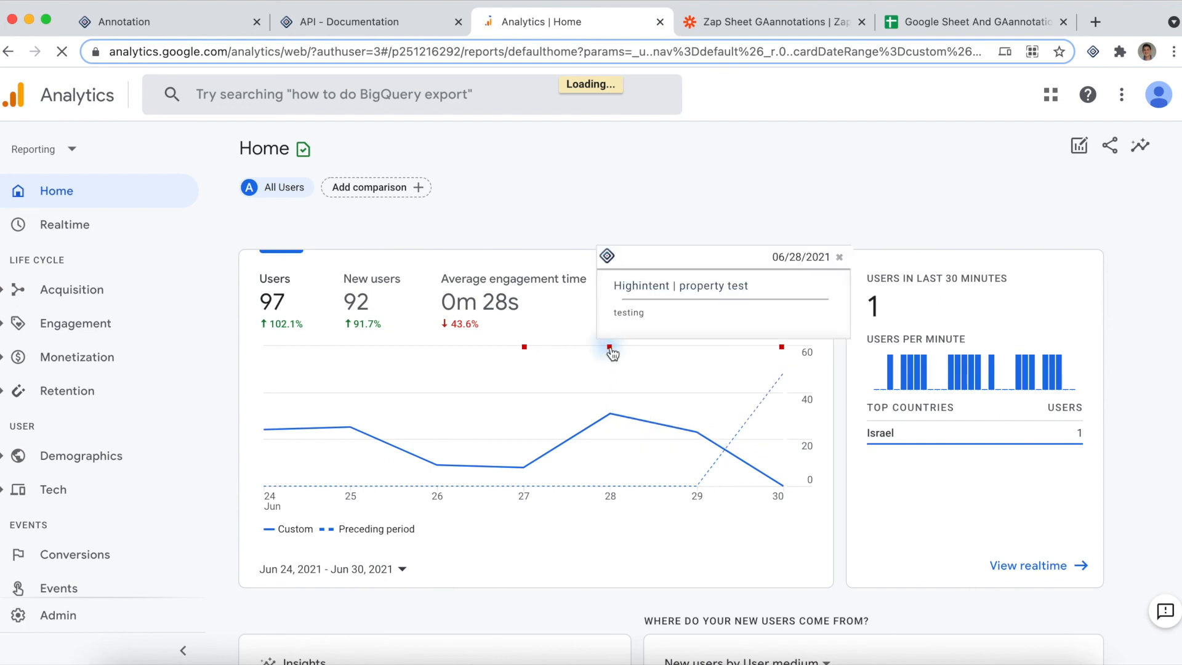
{"action": "left_click", "coordinate": [525, 348]}
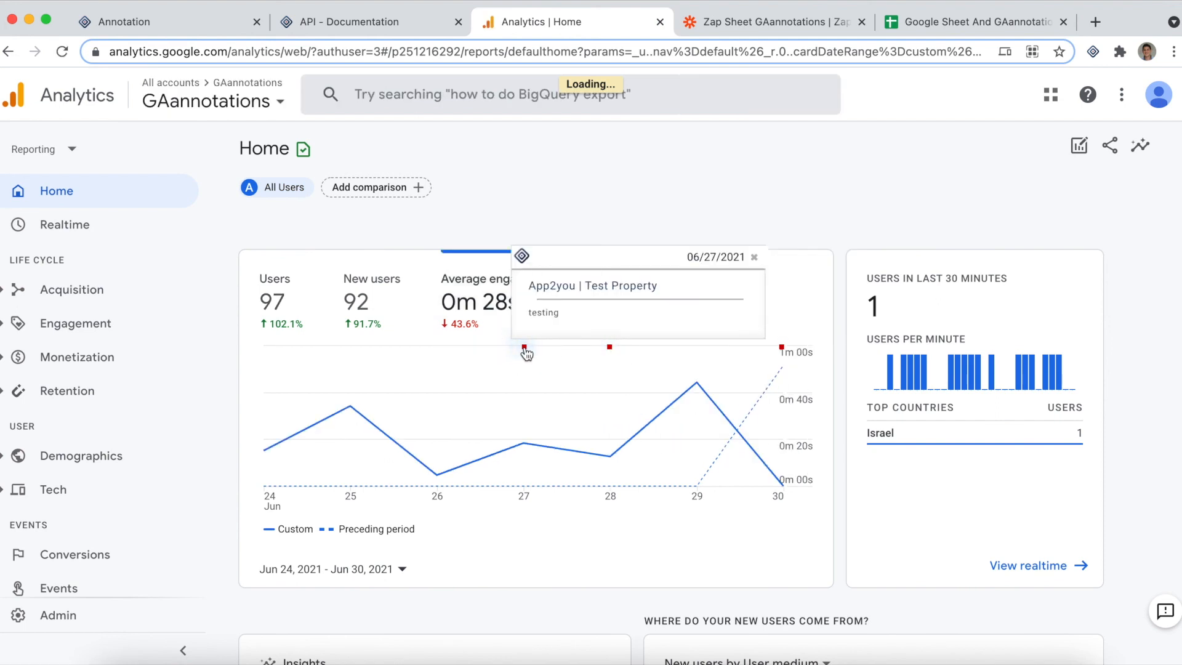
{"action": "left_click", "coordinate": [782, 349]}
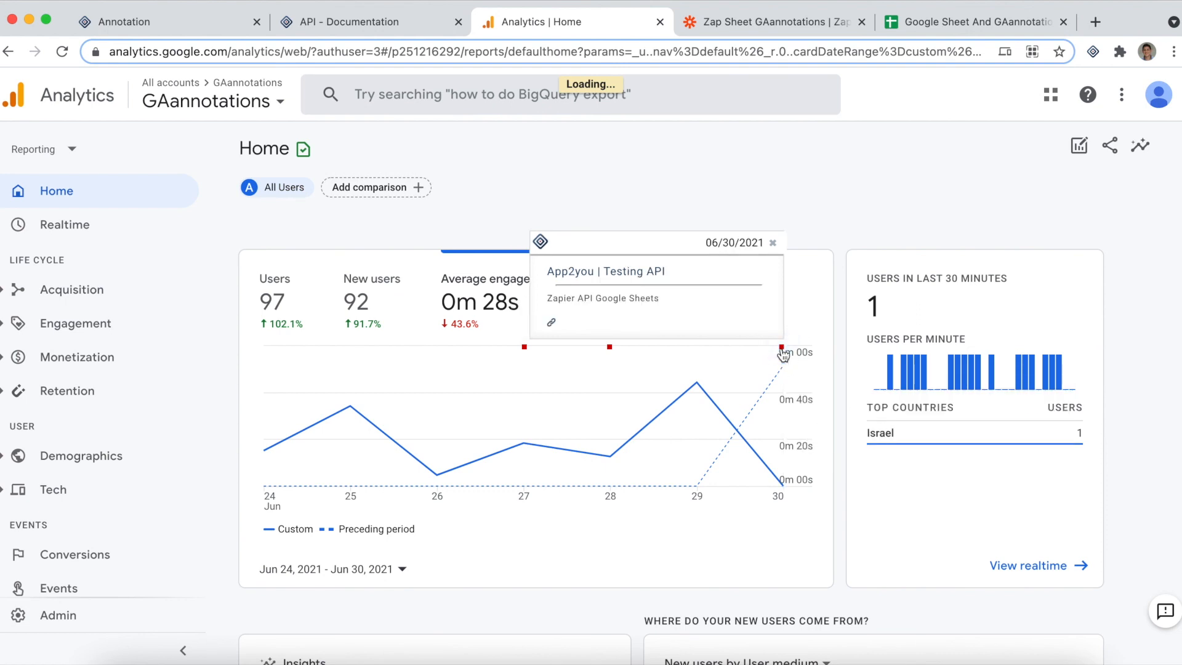